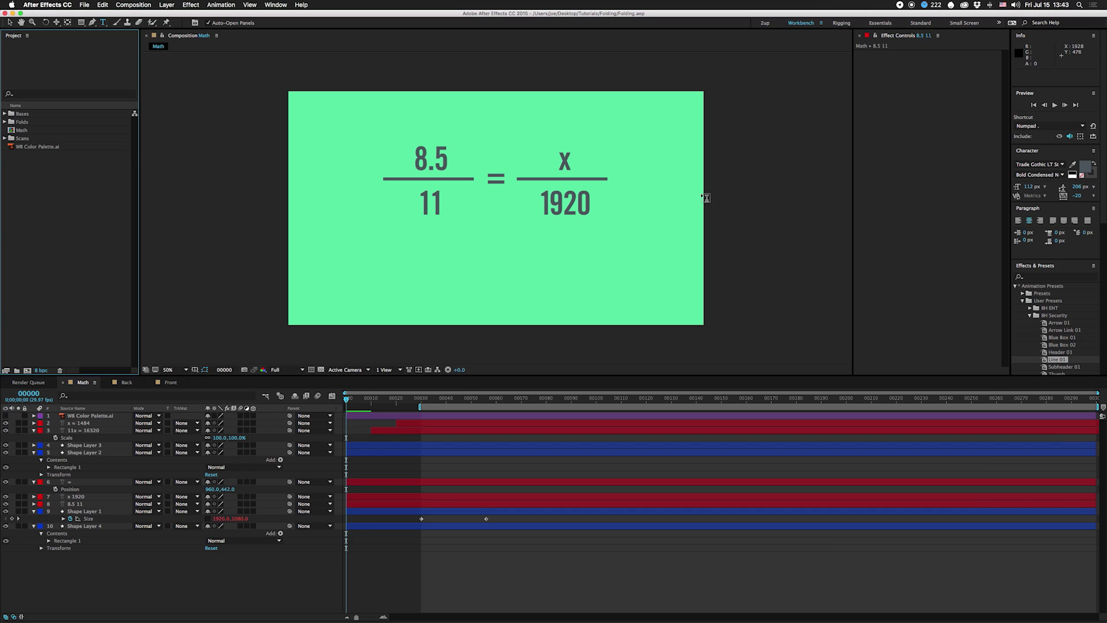
# Step through the proportion calculation in the Math composition and preview its background resizing
pyautogui.click(326, 407)
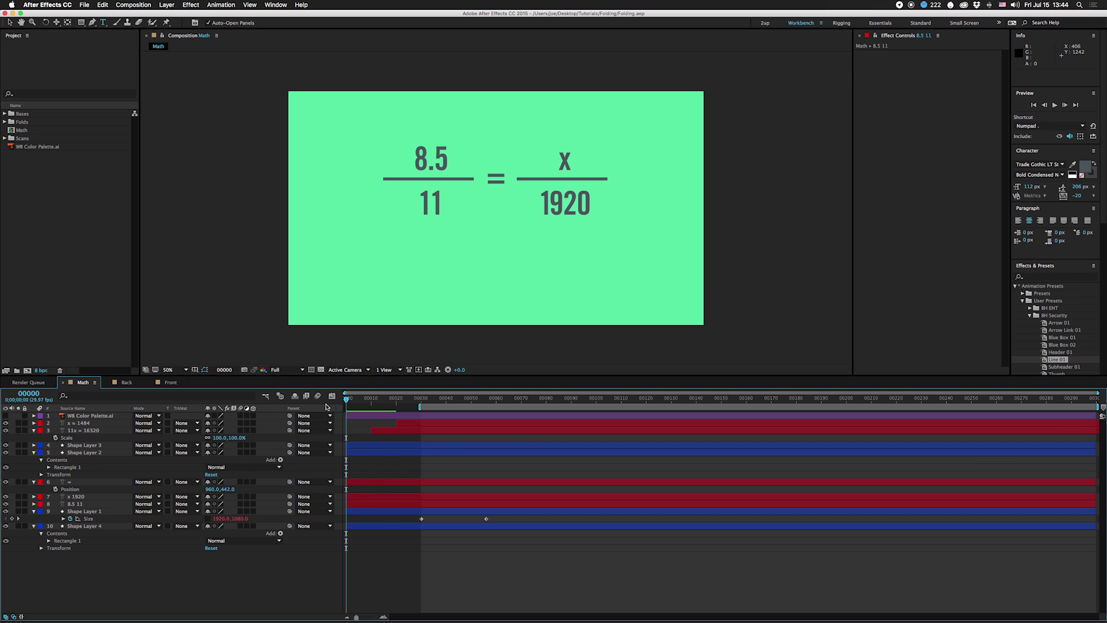
pyautogui.hotkey('shift', 'pagedown')
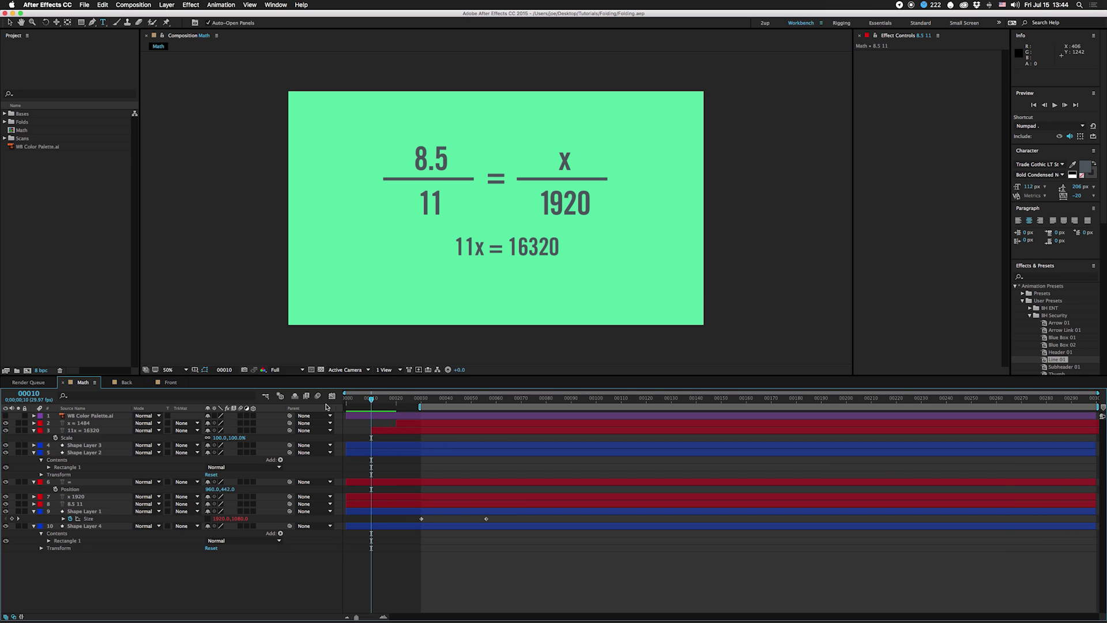
pyautogui.hotkey('shift', 'pagedown')
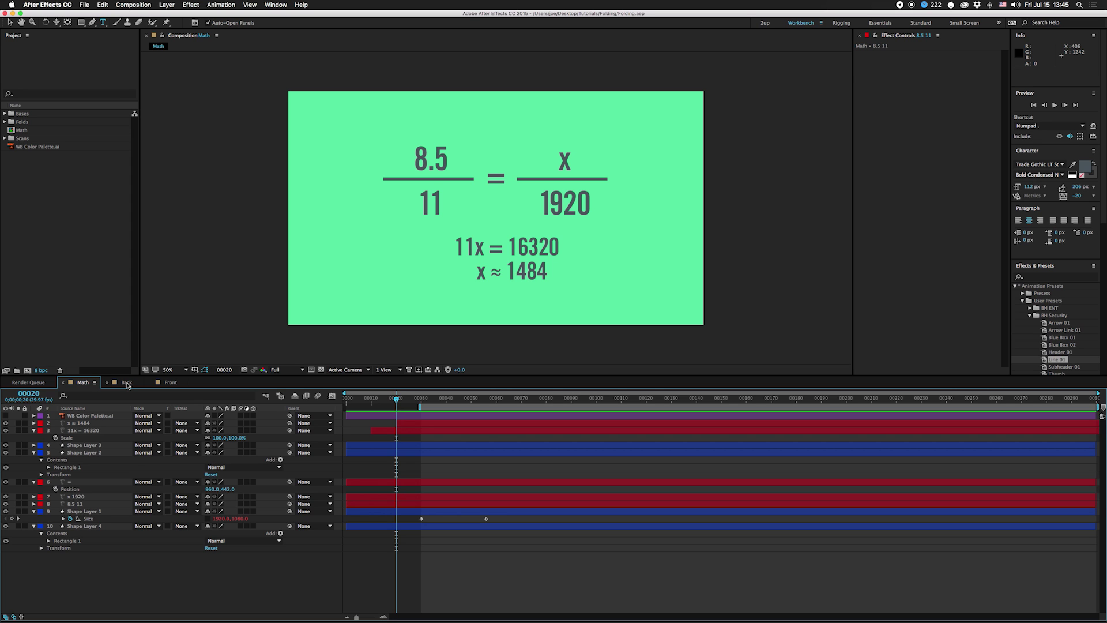
pyautogui.press('space')
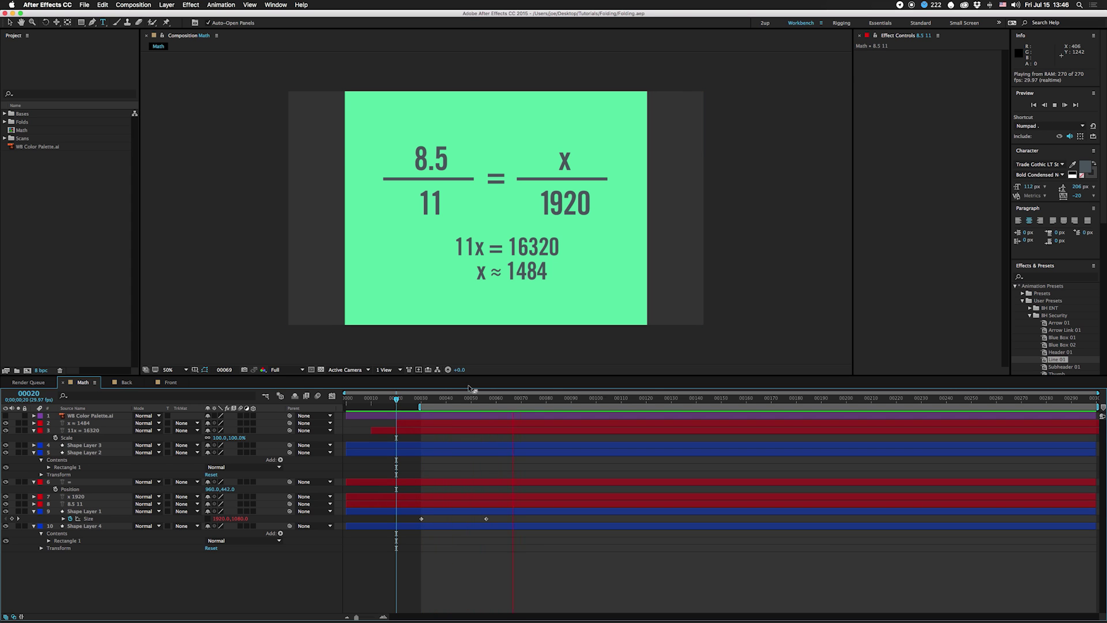
pyautogui.click(641, 399)
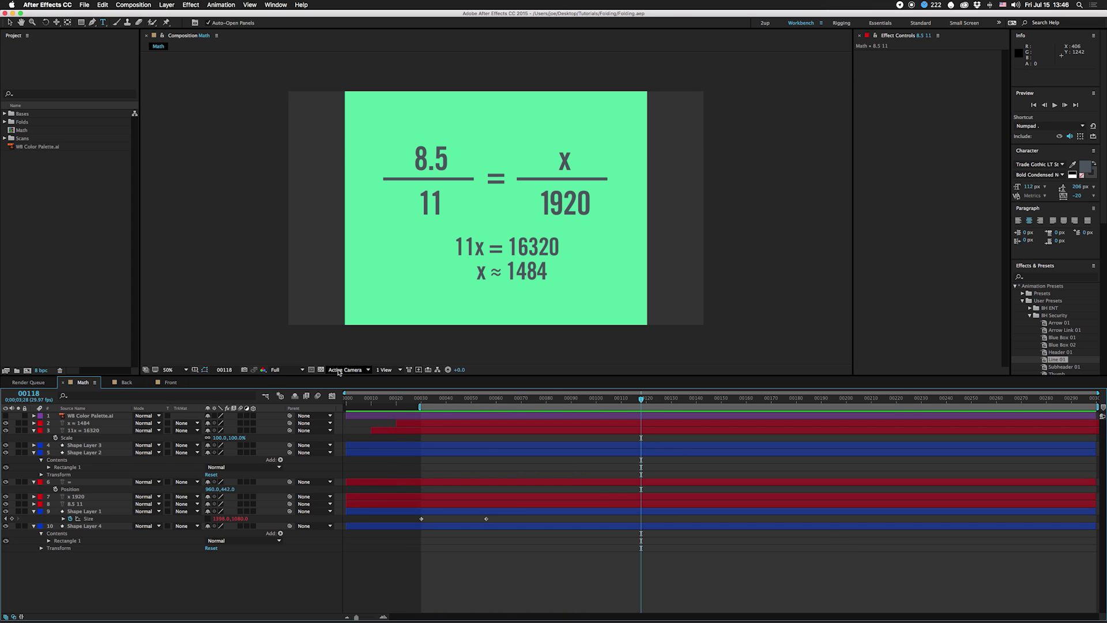
# Examine the scanned paper layers and their Scale settings in the Back and Front compositions
pyautogui.click(125, 383)
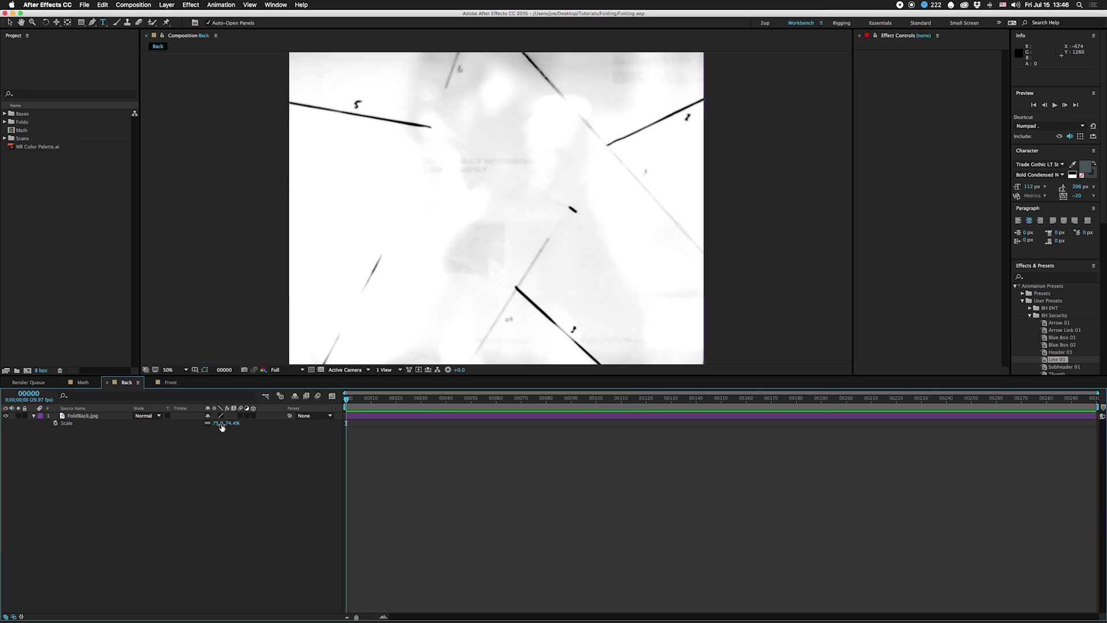
pyautogui.moveTo(226, 424); pyautogui.dragTo(214, 425)
pyautogui.click(169, 382)
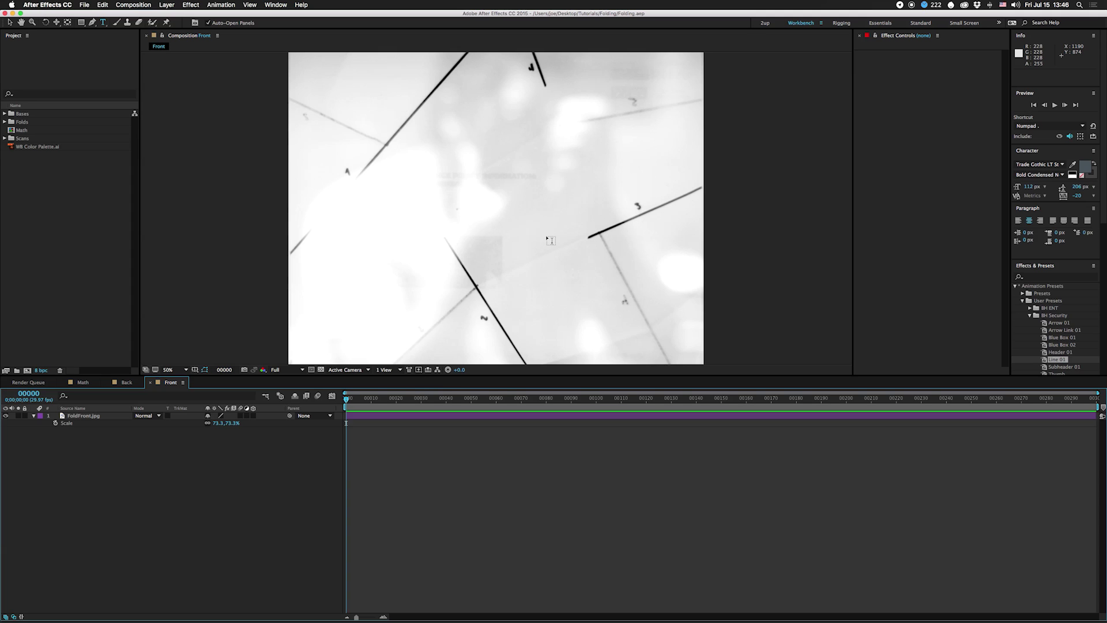
pyautogui.click(128, 383)
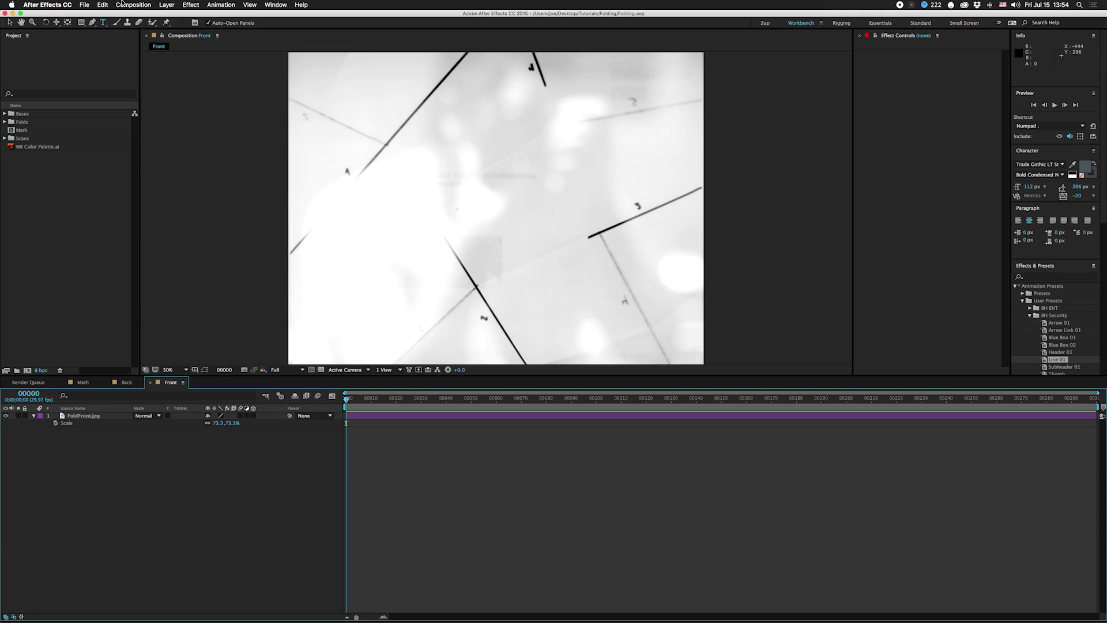
# Create a 3000 by 3000 px composition named Base Rotation Front
pyautogui.click(133, 4)
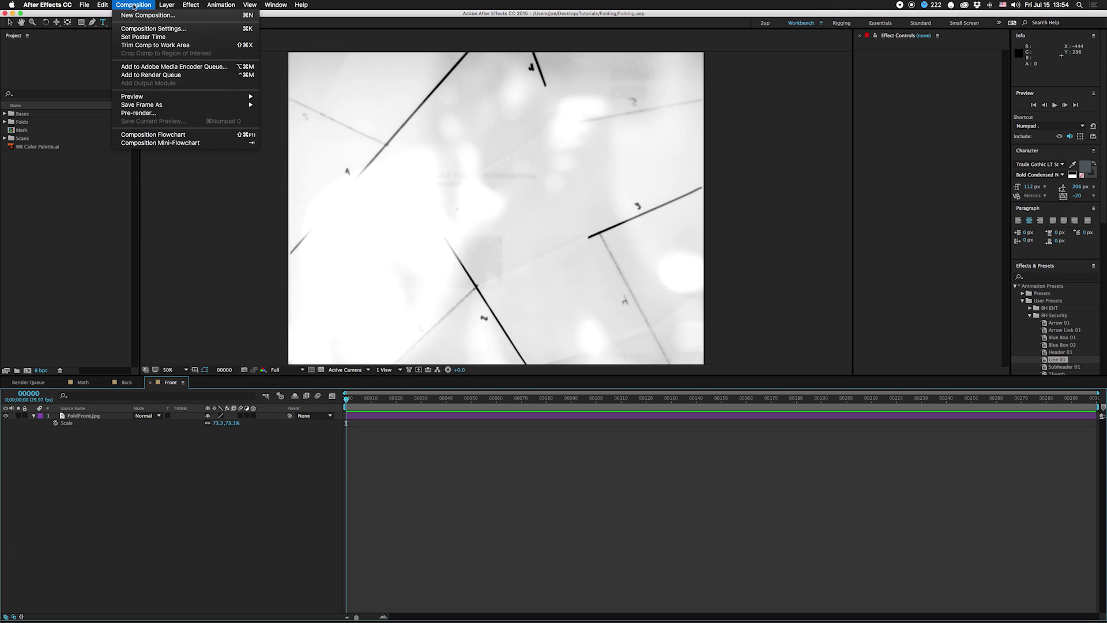
pyautogui.click(272, 103)
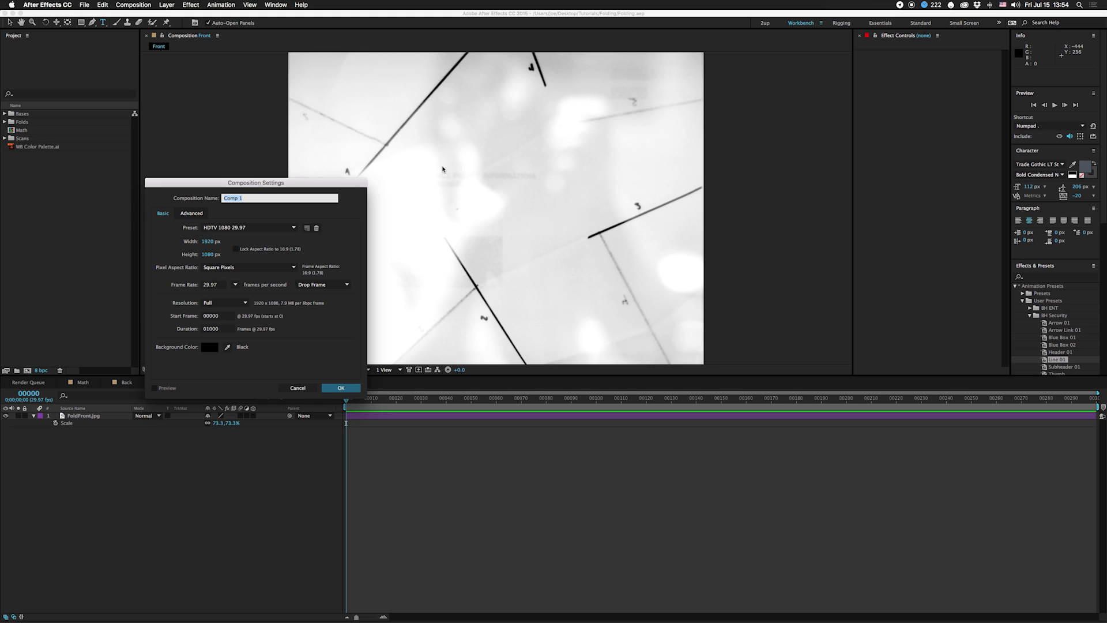
pyautogui.press('BackSpace')
pyautogui.click(207, 241)
pyautogui.write('3000')
pyautogui.click(207, 254)
pyautogui.write('3000')
pyautogui.press('Return')
# Store Base Rotation Front in the Bases folder and add the Front composition to it as a layer
pyautogui.click(5, 122)
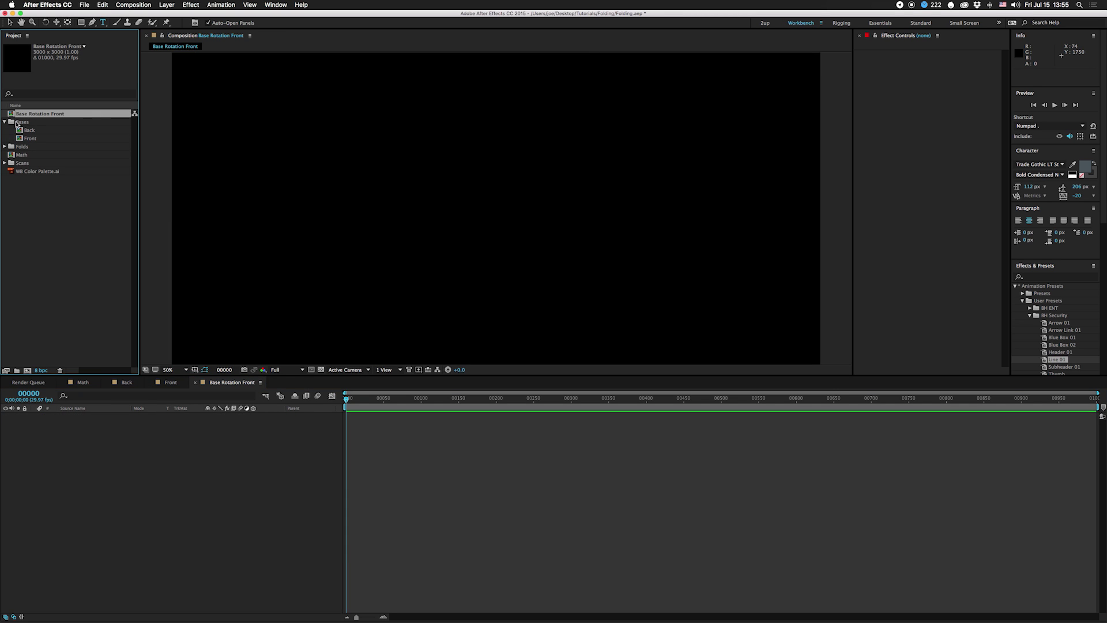
pyautogui.moveTo(34, 114); pyautogui.dragTo(82, 441)
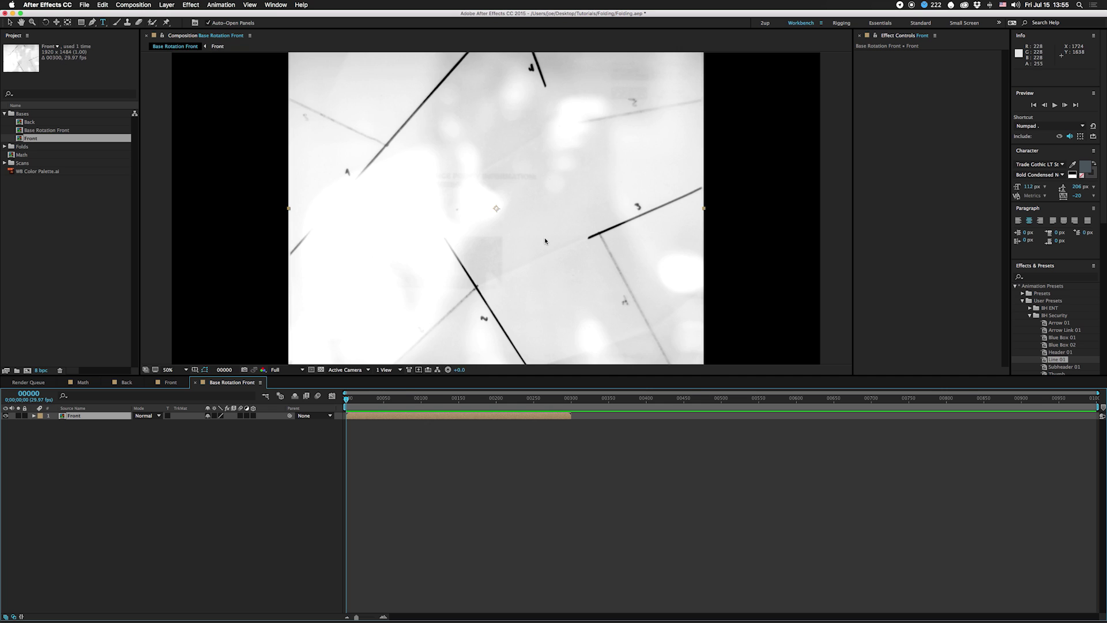
pyautogui.press(',')
pyautogui.press(',')
# Reveal the Front layer's Rotation property and place a horizontal ruler guide at about 1152 px across the layer
pyautogui.press('r')
pyautogui.moveTo(218, 425); pyautogui.dragTo(266, 412)
pyautogui.press('super+z')
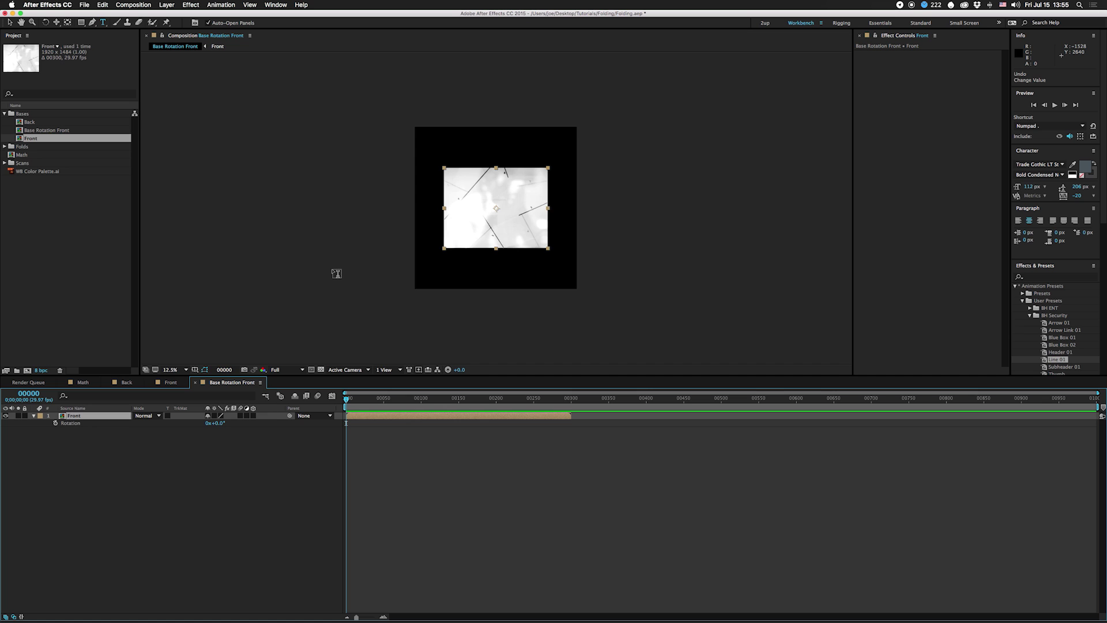
pyautogui.press('.')
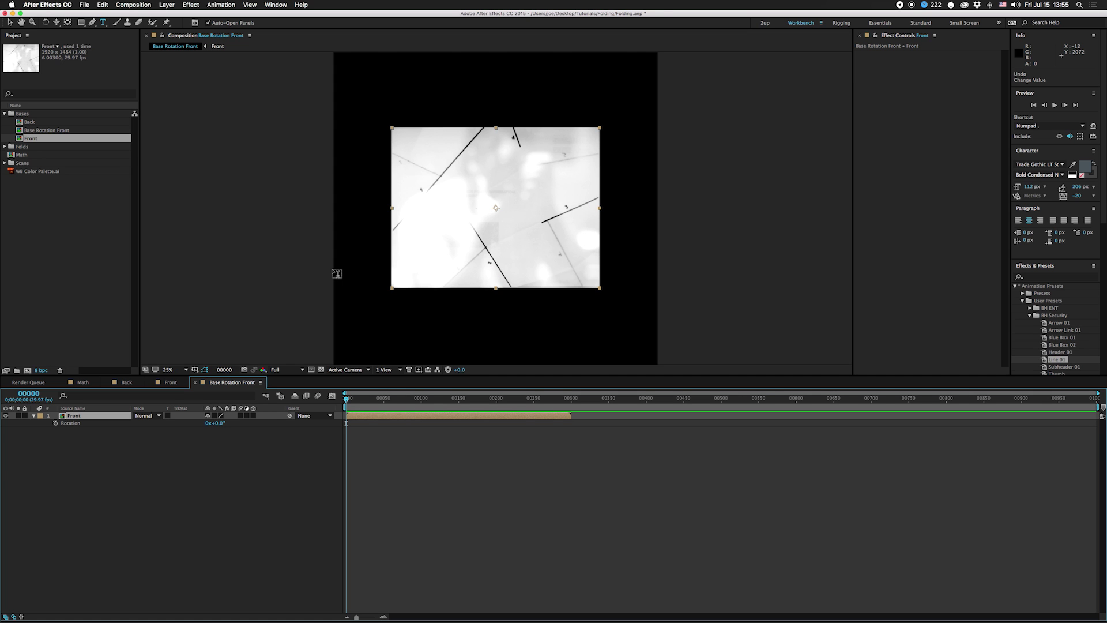
pyautogui.press('super+r')
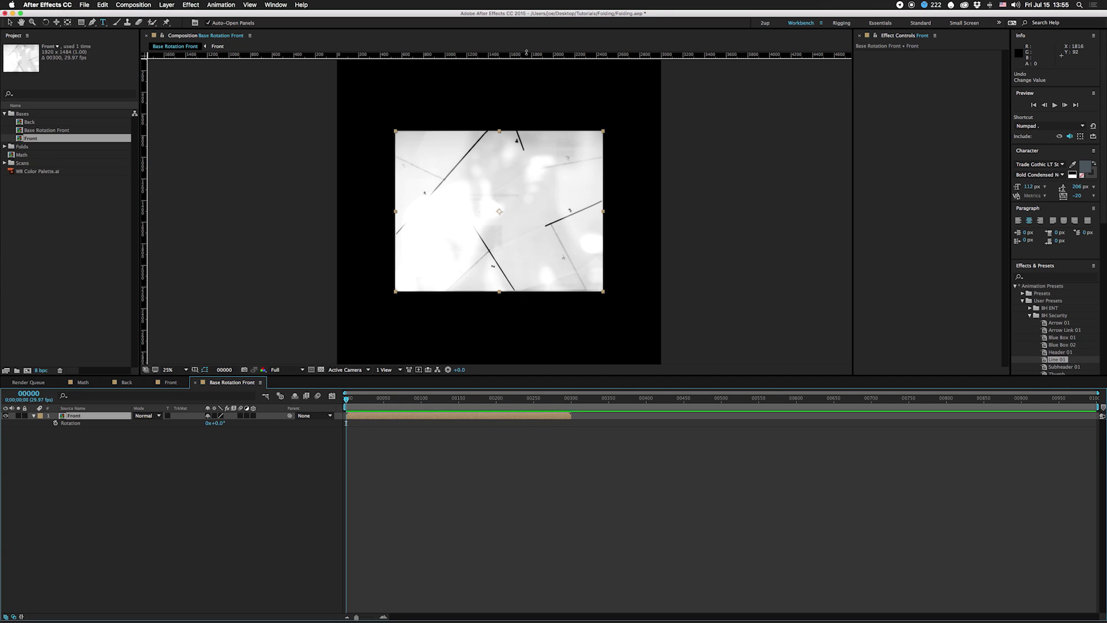
pyautogui.moveTo(520, 56); pyautogui.dragTo(513, 173)
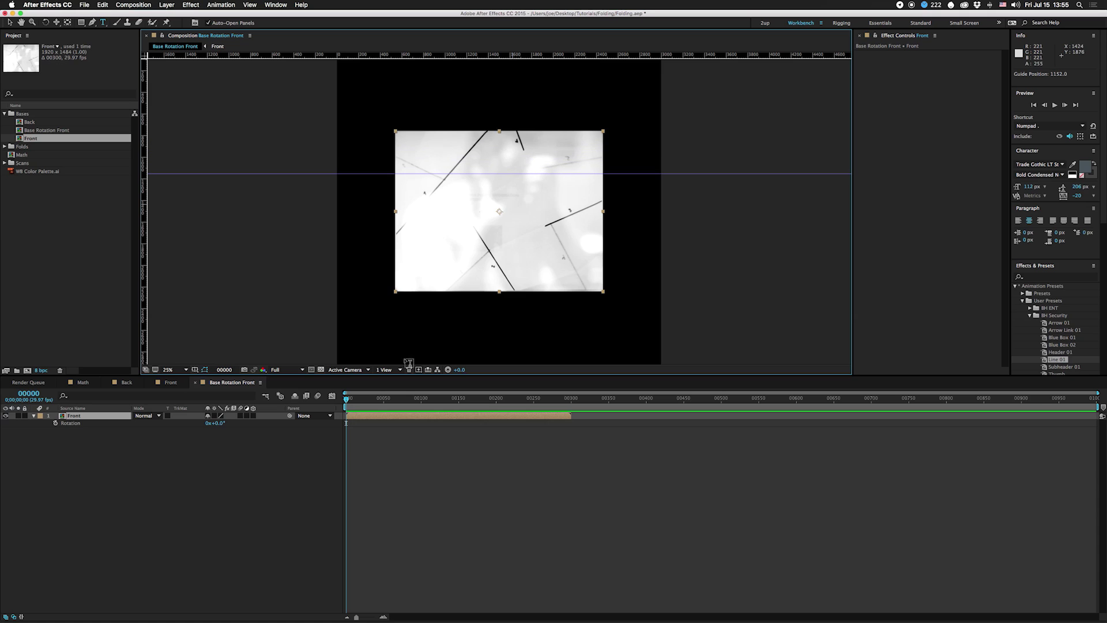
# Move the horizontal guide to 928 px and rotate the Front layer to 48.5° so the upper fold line matches it
pyautogui.moveTo(215, 426)
pyautogui.mouseDown()
pyautogui.moveTo(244, 425)
pyautogui.moveTo(234, 420)
pyautogui.mouseUp()
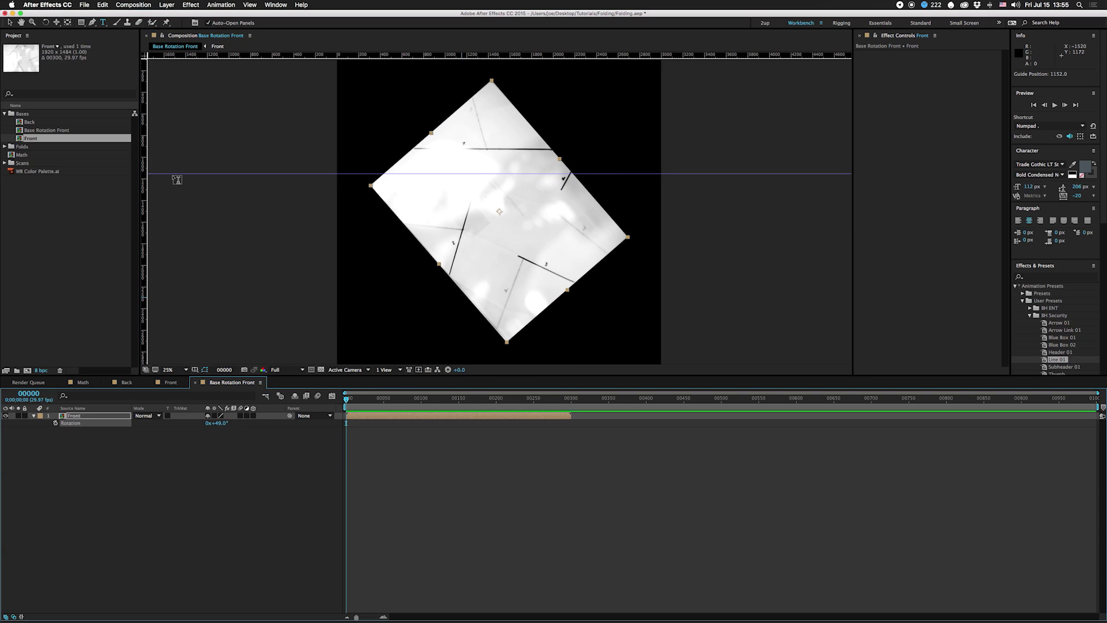
pyautogui.press('v')
pyautogui.moveTo(178, 173); pyautogui.dragTo(190, 150)
pyautogui.click(218, 424)
pyautogui.press('Down')
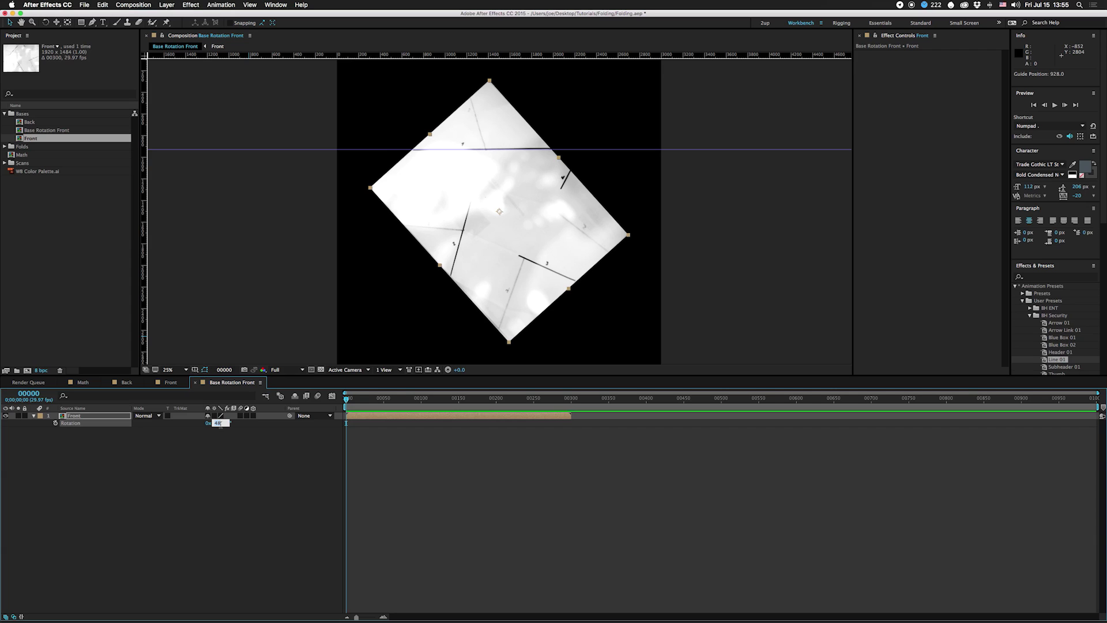
pyautogui.press('Up')
pyautogui.press('Down')
pyautogui.press('Right')
pyautogui.click(258, 472)
# Open the nested Front composition and set its duration to 1000 frames
pyautogui.press('super+k')
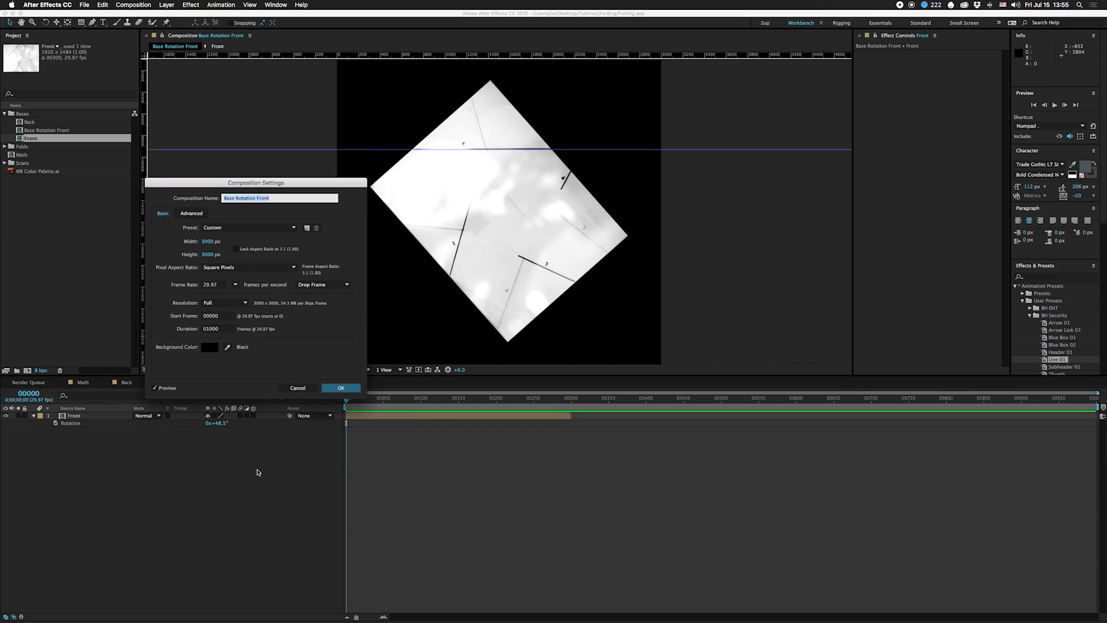
pyautogui.click(298, 388)
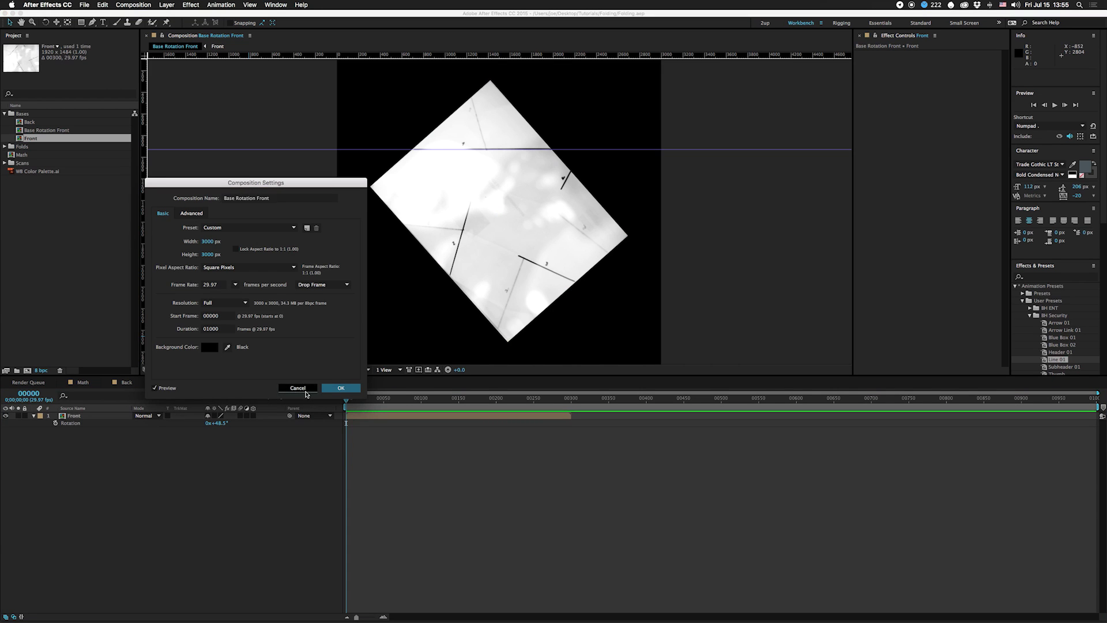
pyautogui.click(93, 416)
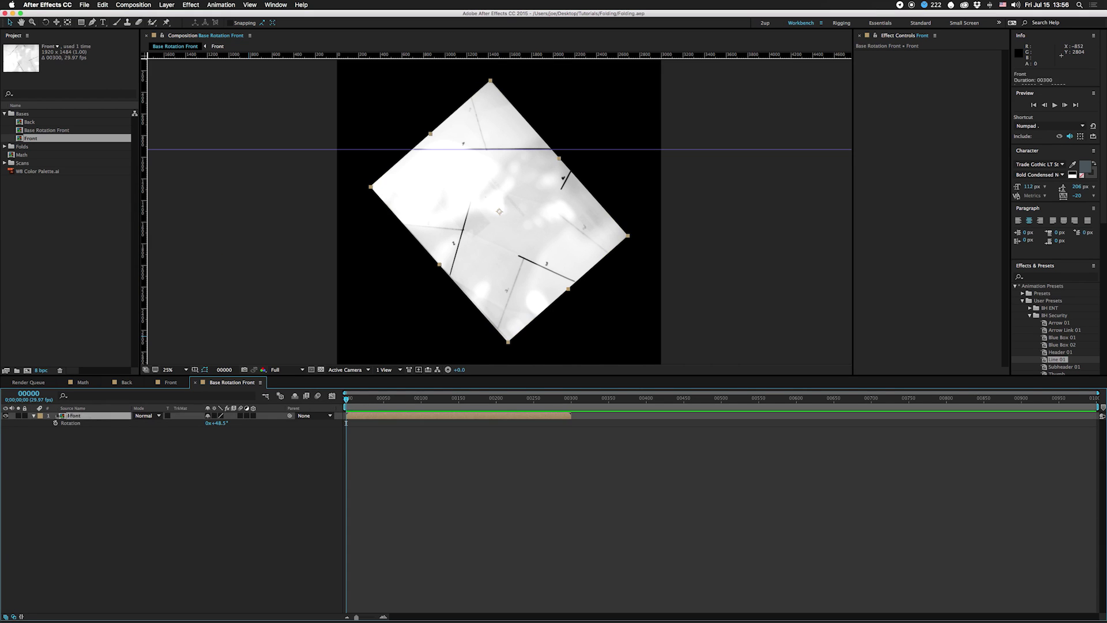
pyautogui.doubleClick(62, 415)
pyautogui.press('super+k')
pyautogui.click(217, 329)
pyautogui.write('1000')
pyautogui.press('Return')
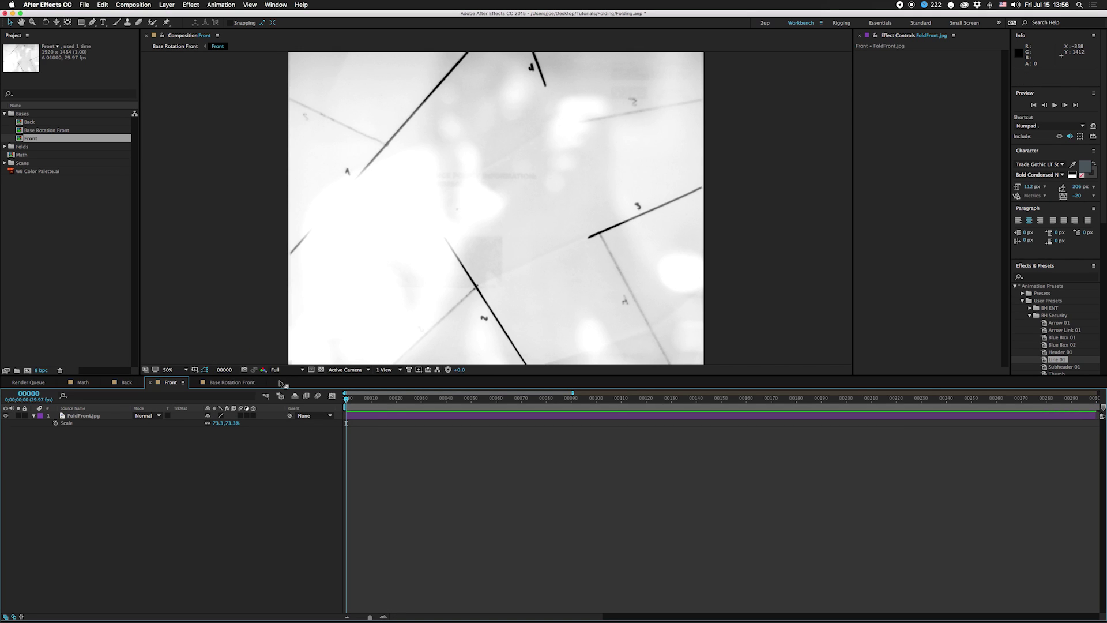
# Extend the FoldFront.jpg layer in Front and the Front layer in Base Rotation Front to the full composition length
pyautogui.press(';')
pyautogui.moveTo(571, 415); pyautogui.dragTo(1097, 415)
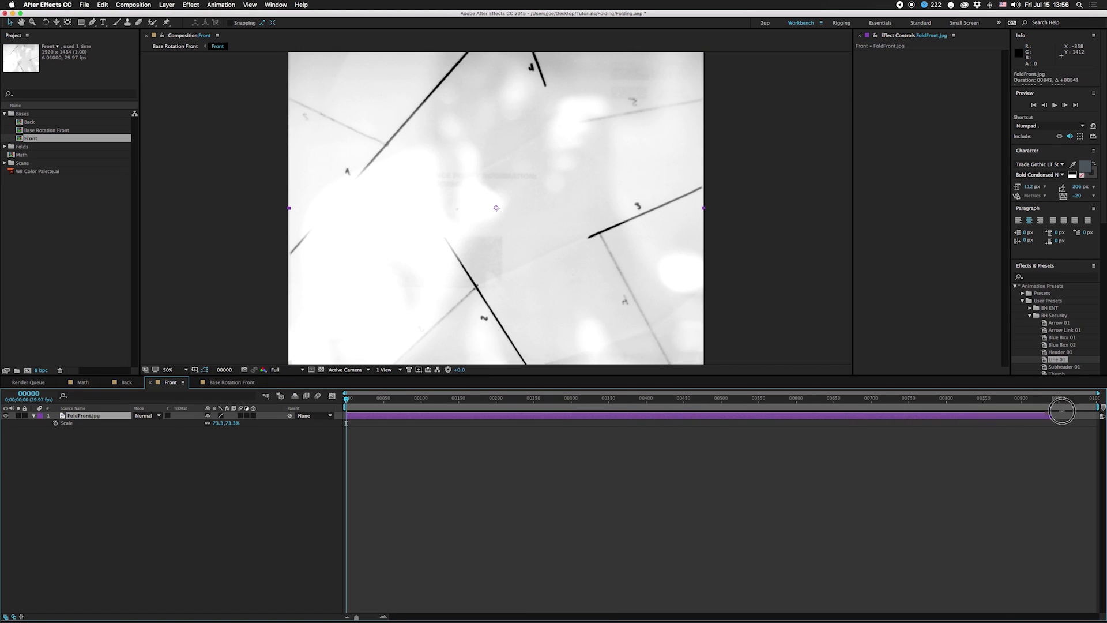
pyautogui.hotkey('shift', '.')
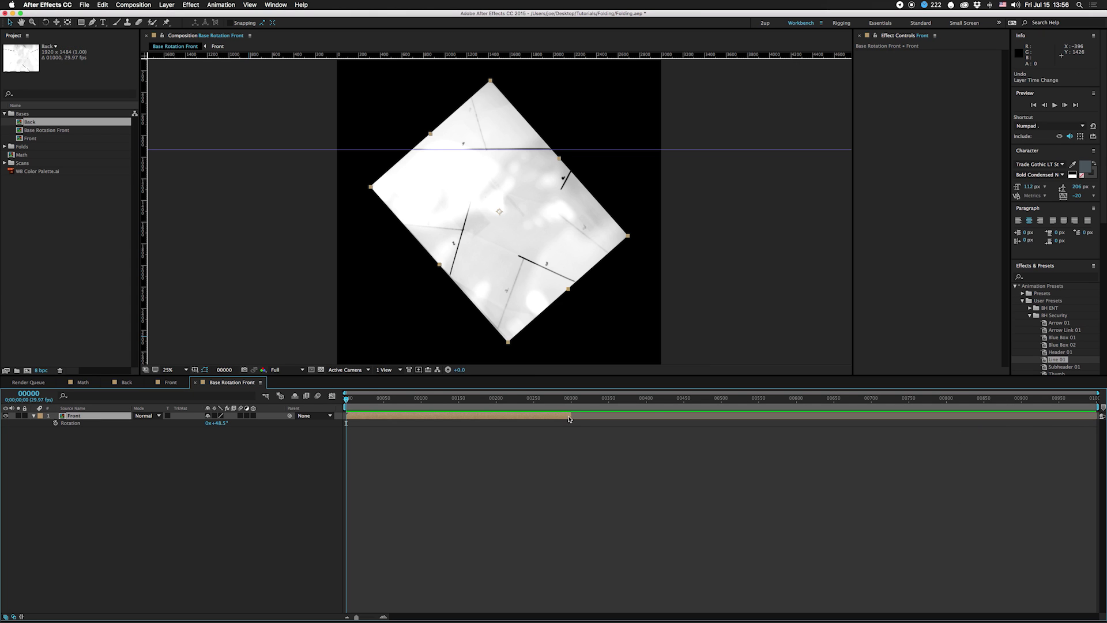
pyautogui.moveTo(571, 416); pyautogui.dragTo(1097, 415)
pyautogui.click(645, 526)
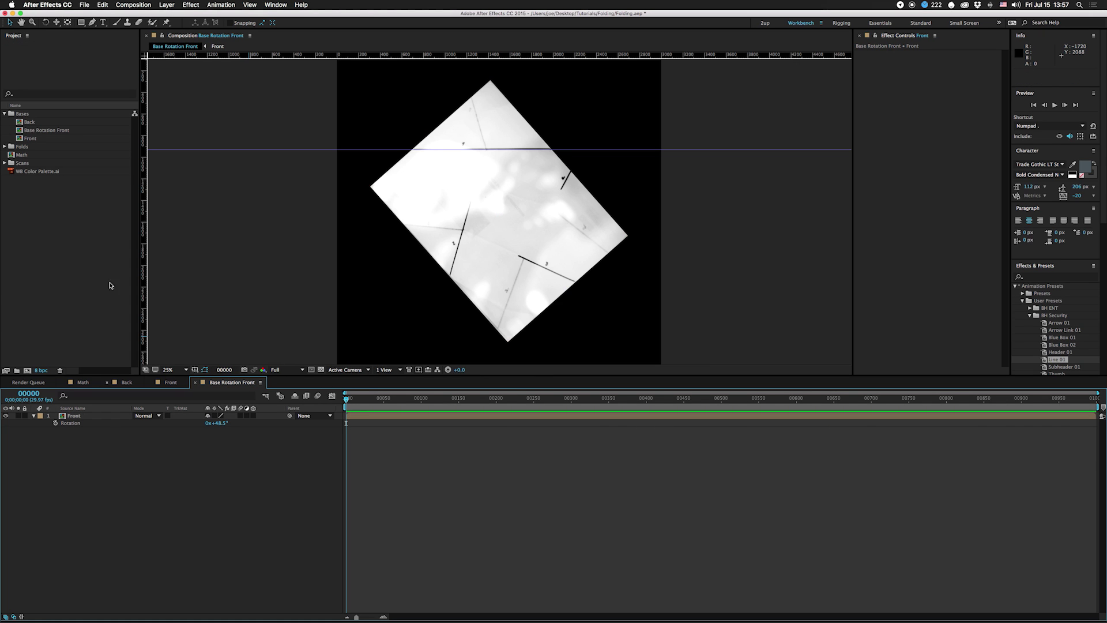
# Duplicate the Base Rotation Front composition and rename the copy Base Rotation Back
pyautogui.click(46, 132)
pyautogui.press('super+d')
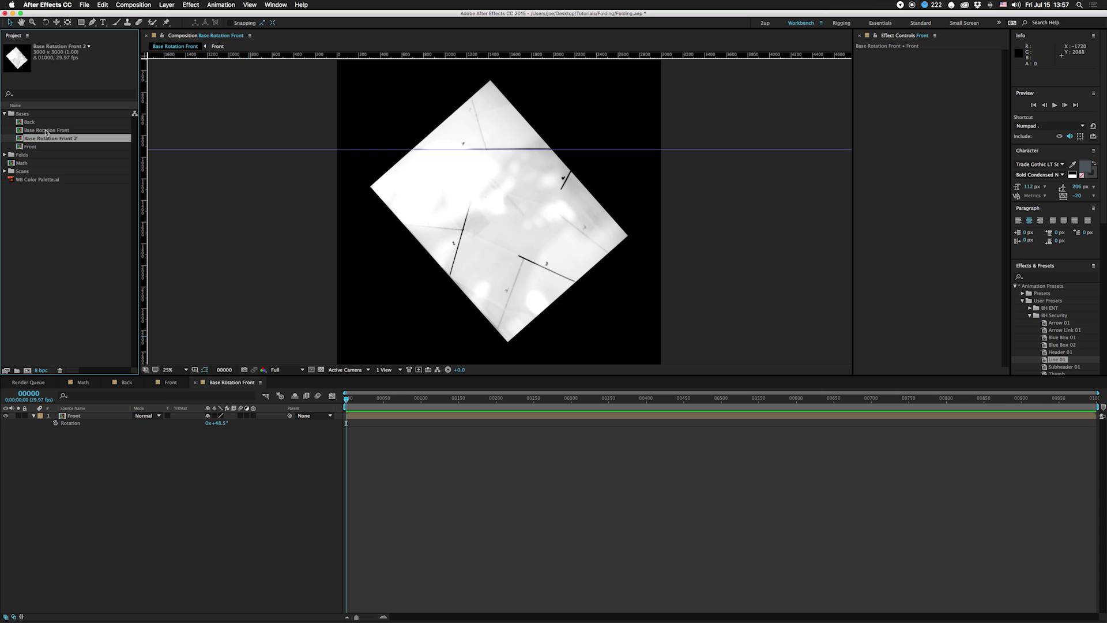
pyautogui.press('Return')
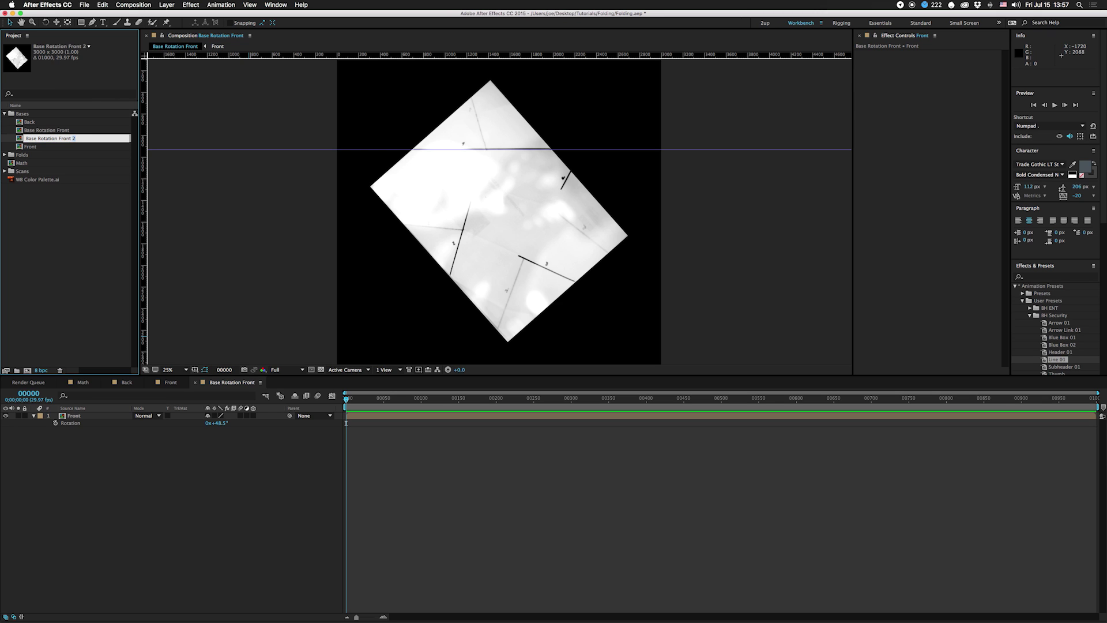
pyautogui.write('Back')
pyautogui.press('Return')
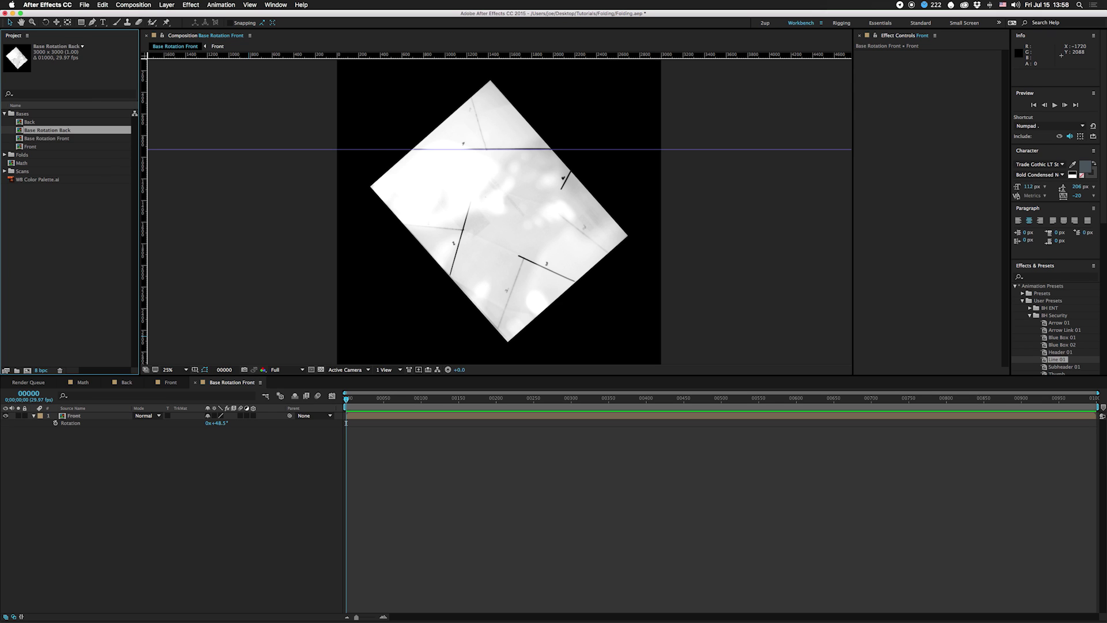
# Replace the Front layer in Base Rotation Back with the Back composition
pyautogui.doubleClick(18, 130)
pyautogui.click(30, 122)
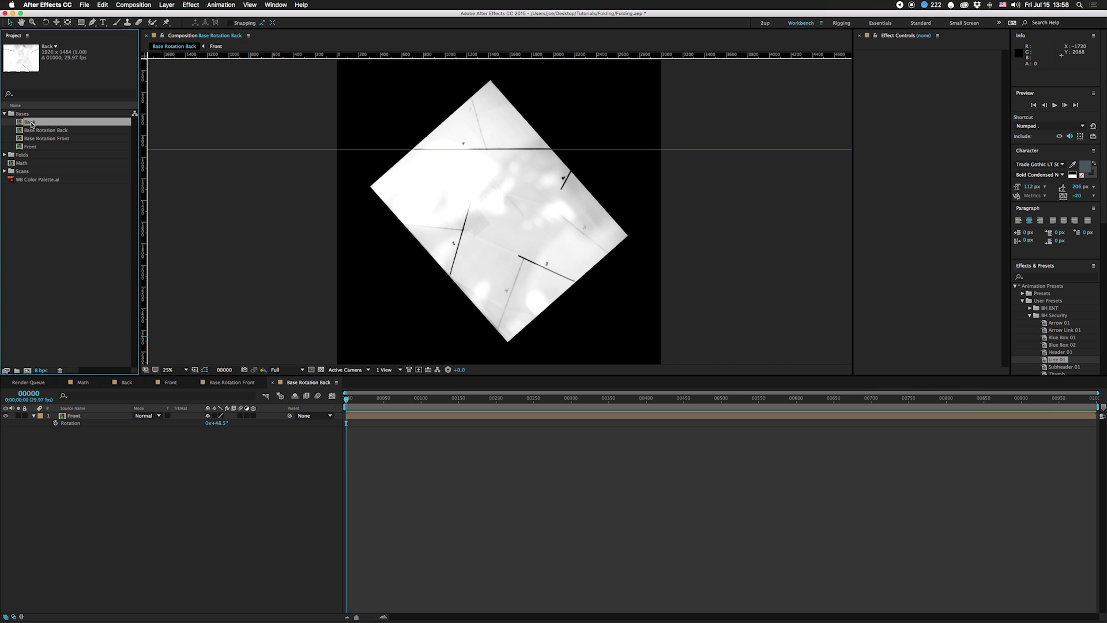
pyautogui.click(87, 416)
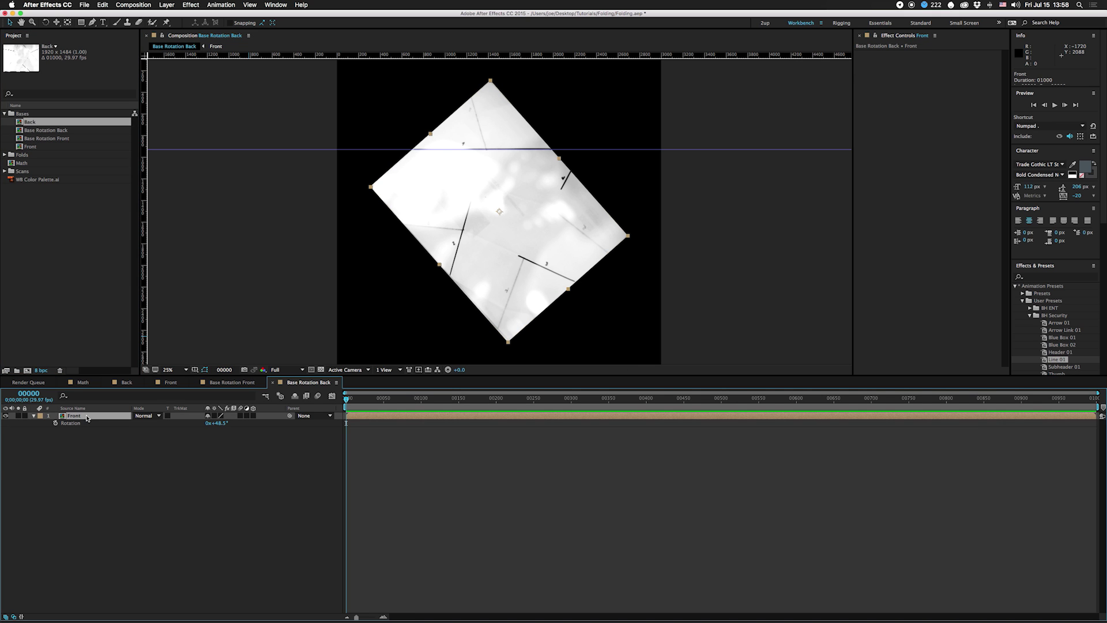
pyautogui.press('super+alt+slash')
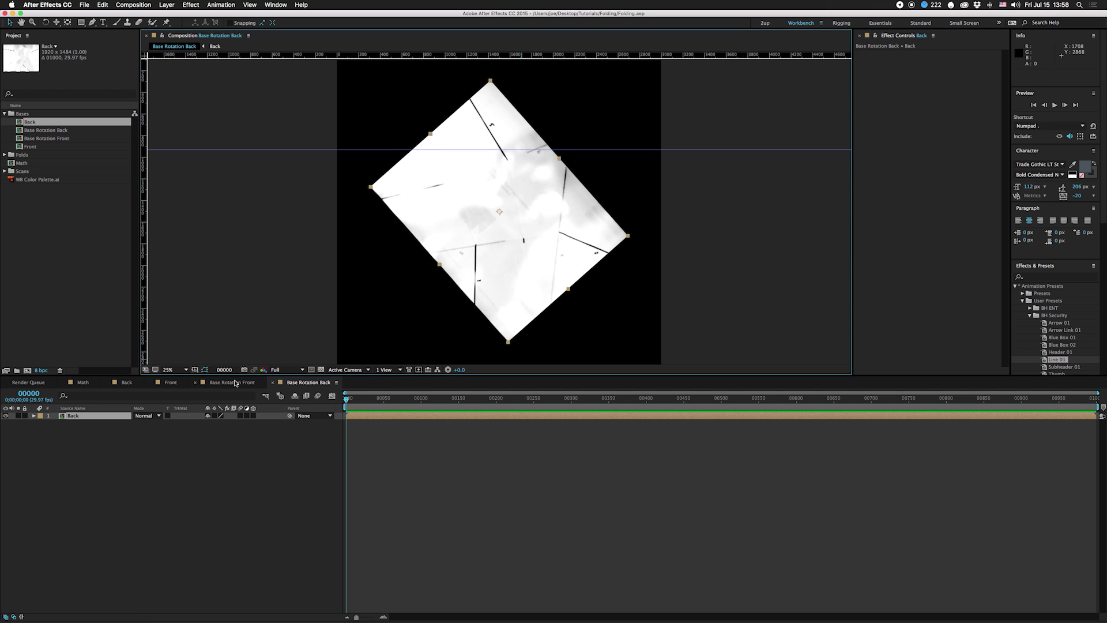
# Rename the Base Rotation Front composition to Folds
pyautogui.click(232, 382)
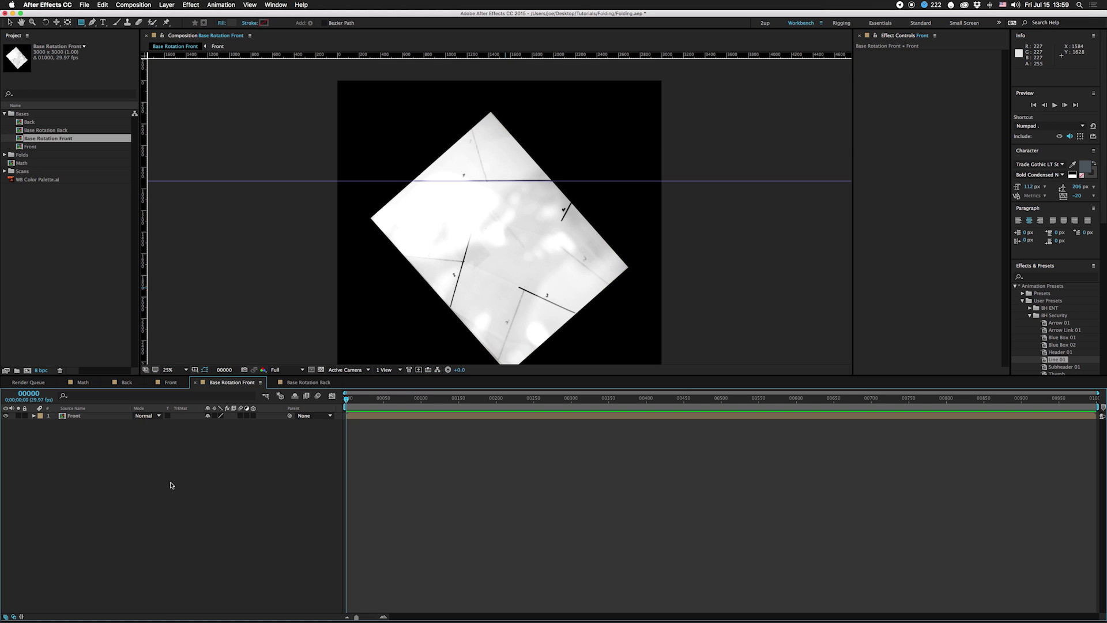
pyautogui.press('super+k')
pyautogui.write('Folds')
pyautogui.press('Return')
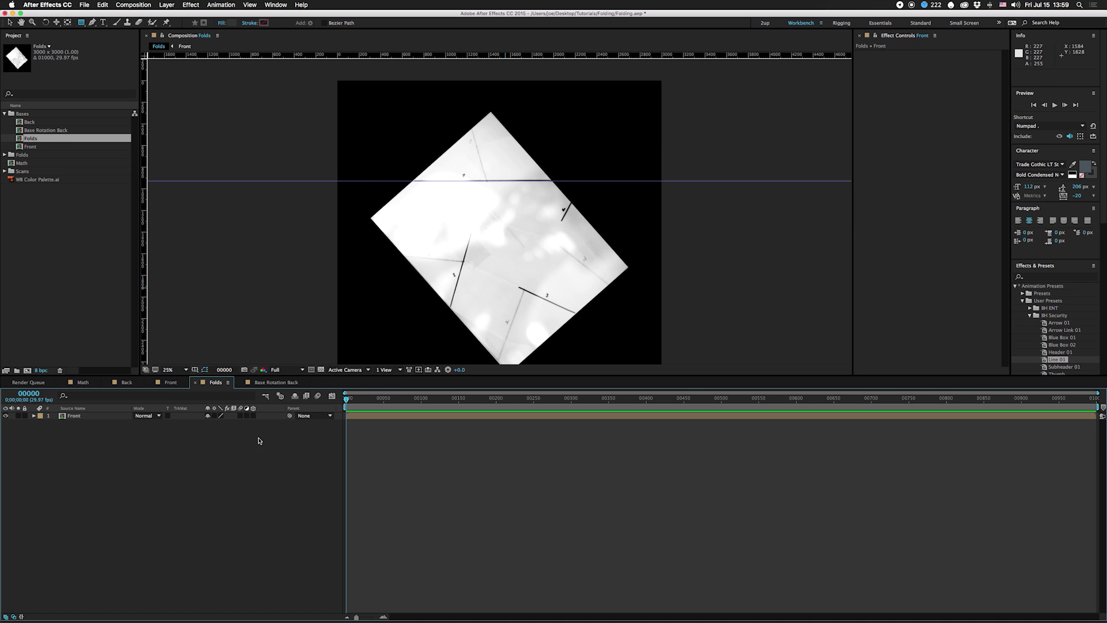
# Pre-compose the Front layer in Folds as Base Rotation Front, moving all attributes into the new composition
pyautogui.click(92, 416)
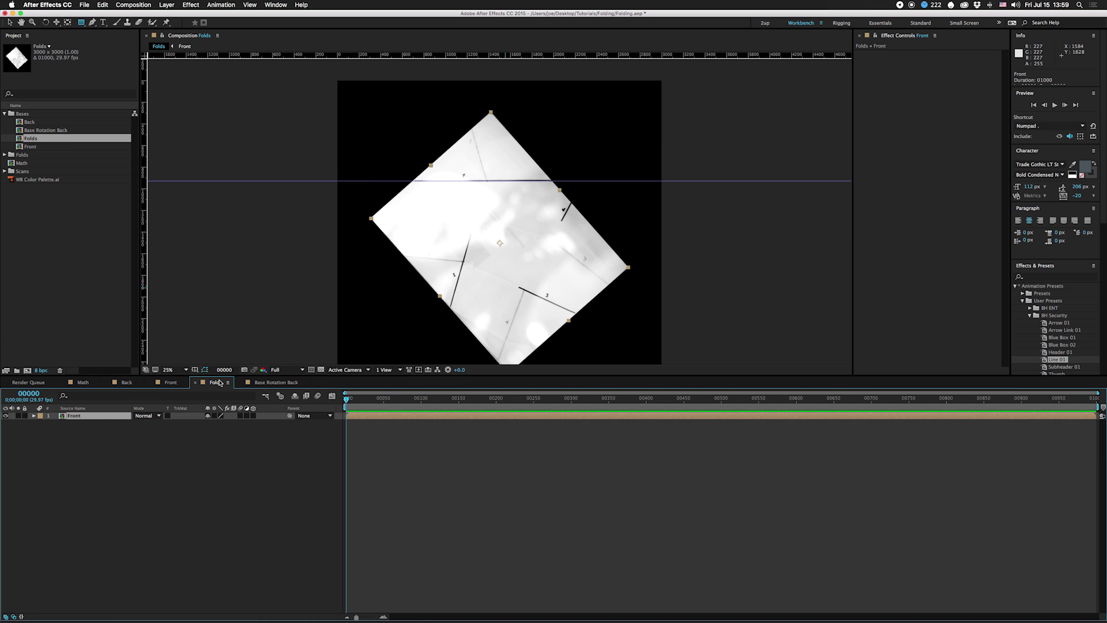
pyautogui.press('super+shift+c')
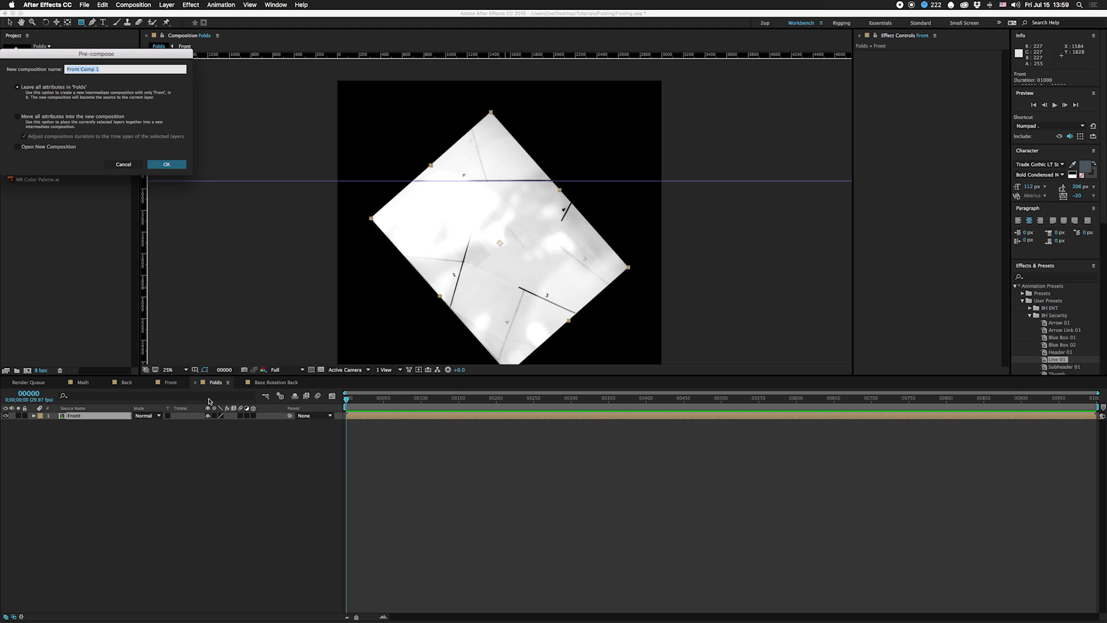
pyautogui.click(28, 119)
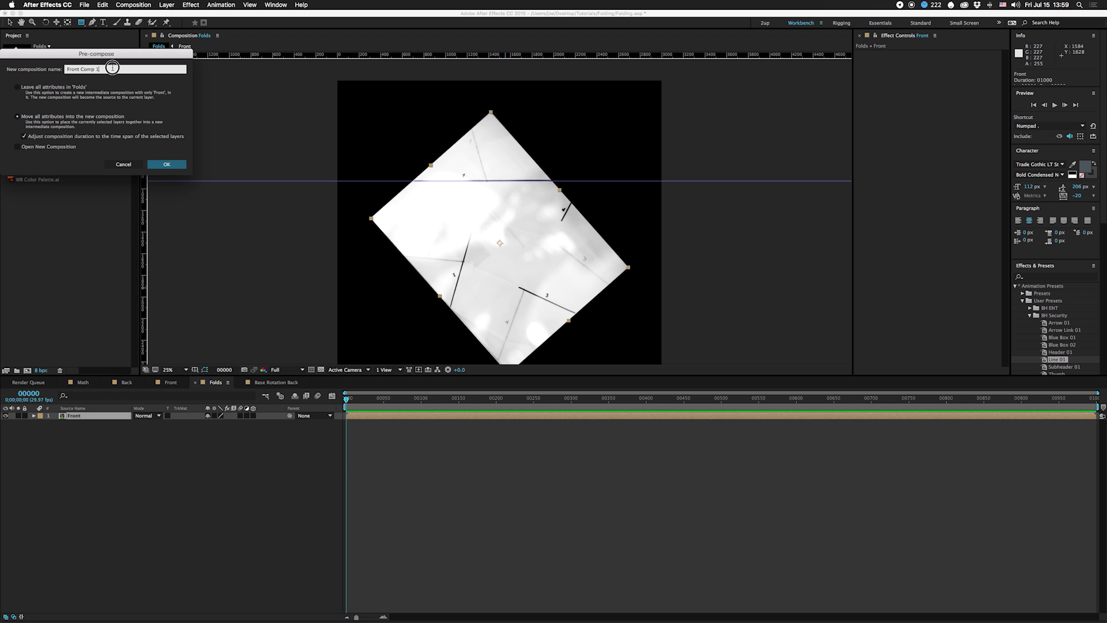
pyautogui.write('Base Rotation Front')
pyautogui.press('Return')
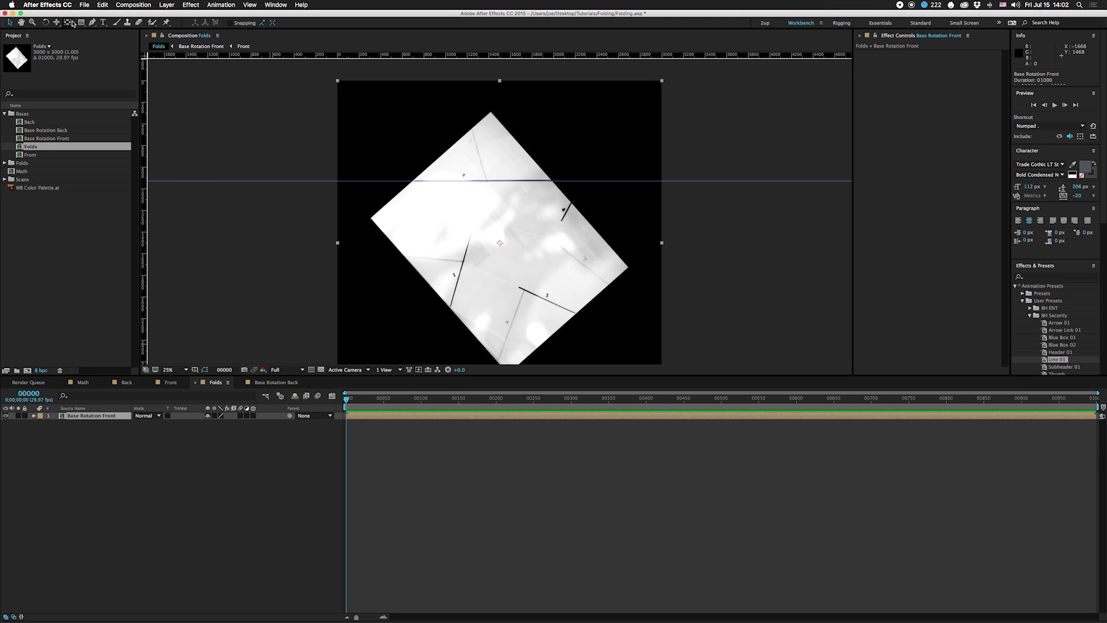
# Draw a rectangular mask on Base Rotation Front covering the paper above the horizontal guide, and duplicate the masked layer
pyautogui.click(81, 22)
pyautogui.moveTo(340, 74); pyautogui.dragTo(657, 180)
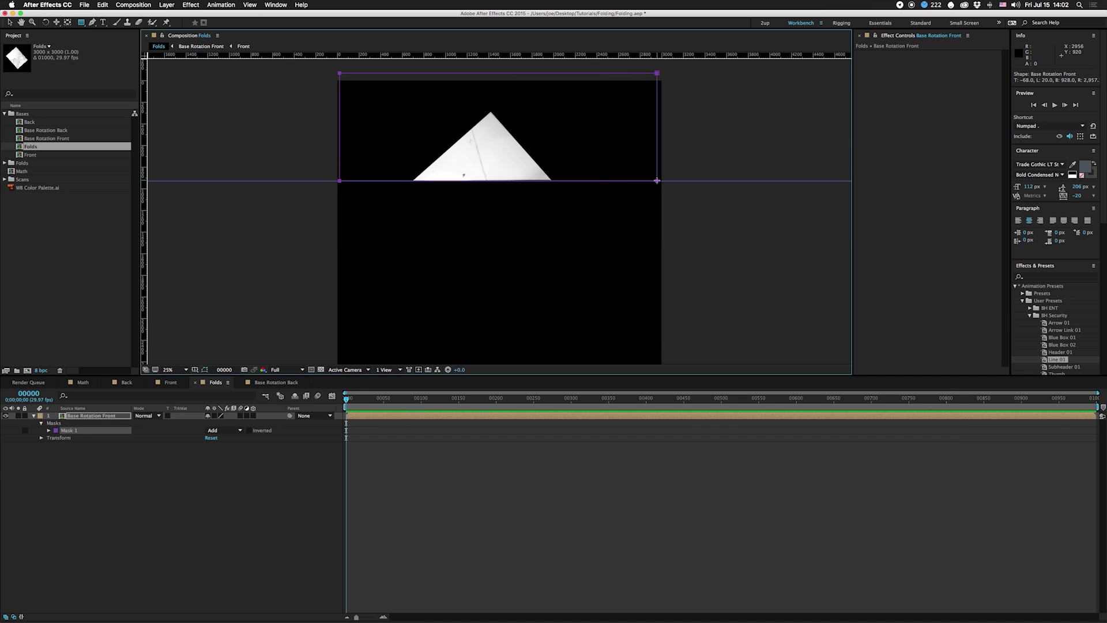
pyautogui.click(97, 417)
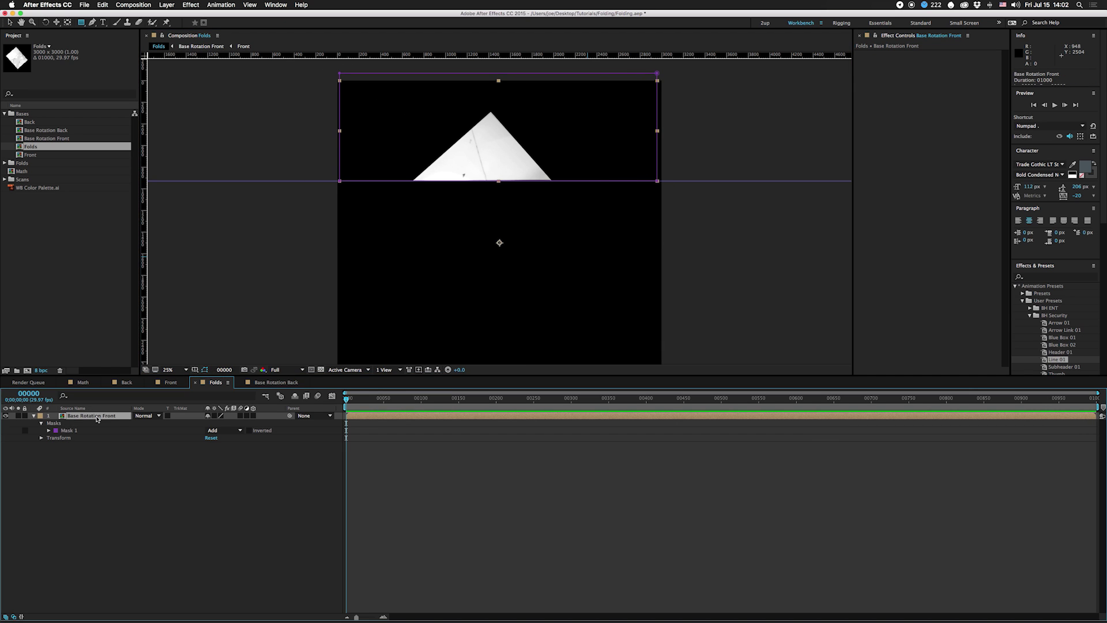
pyautogui.press('super+d')
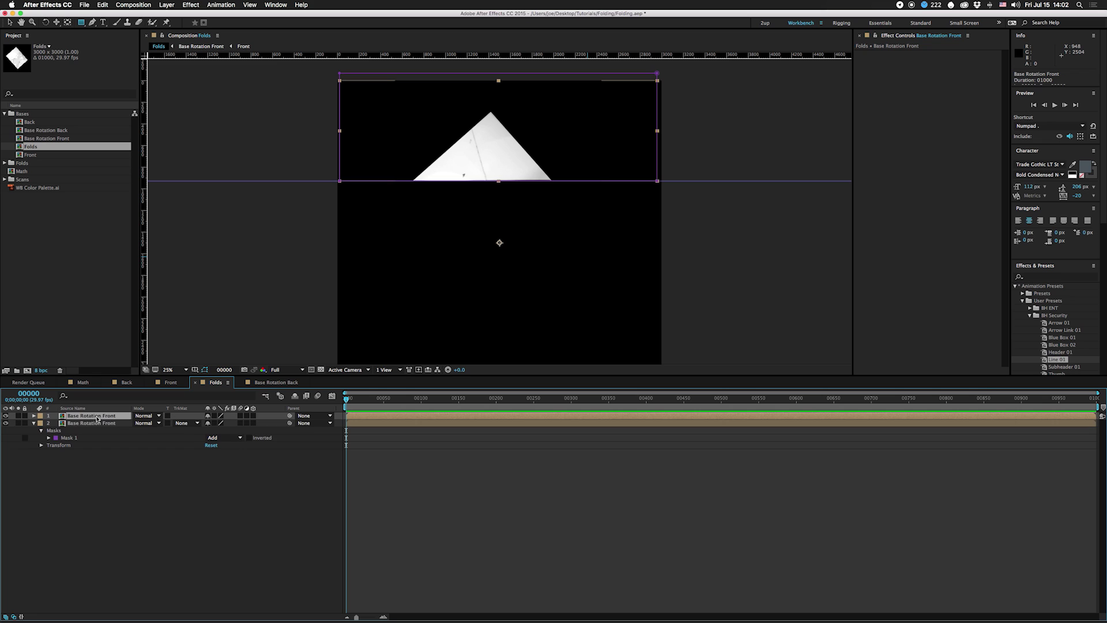
# Reshape the lower Base Rotation Front copy's mask so it covers the paper below the guide instead of the flap
pyautogui.click(69, 438)
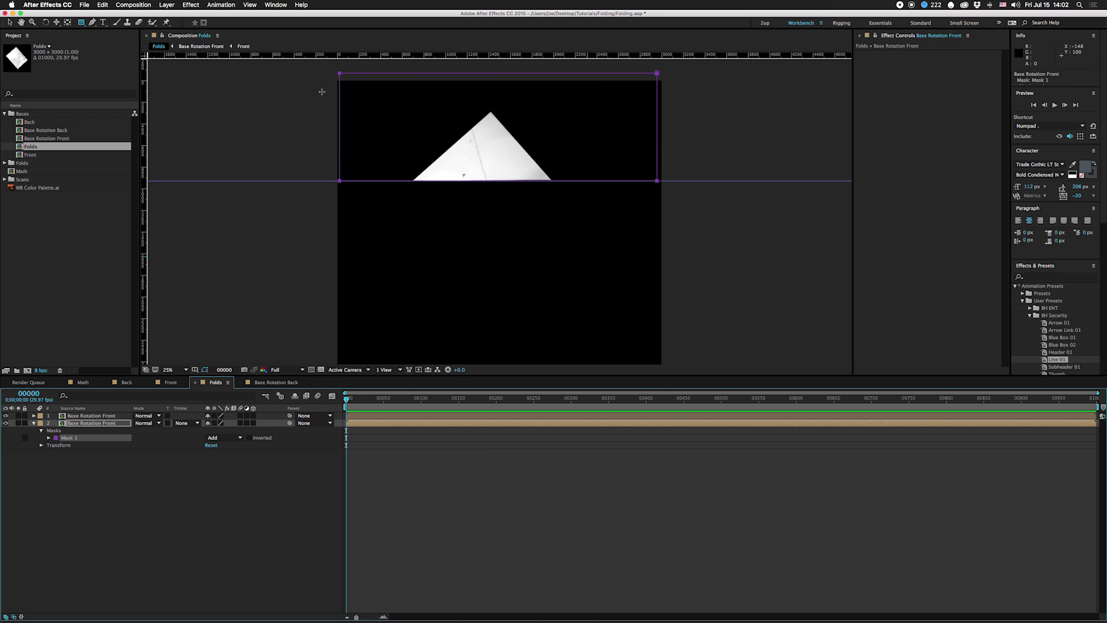
pyautogui.press('g')
pyautogui.click(610, 84)
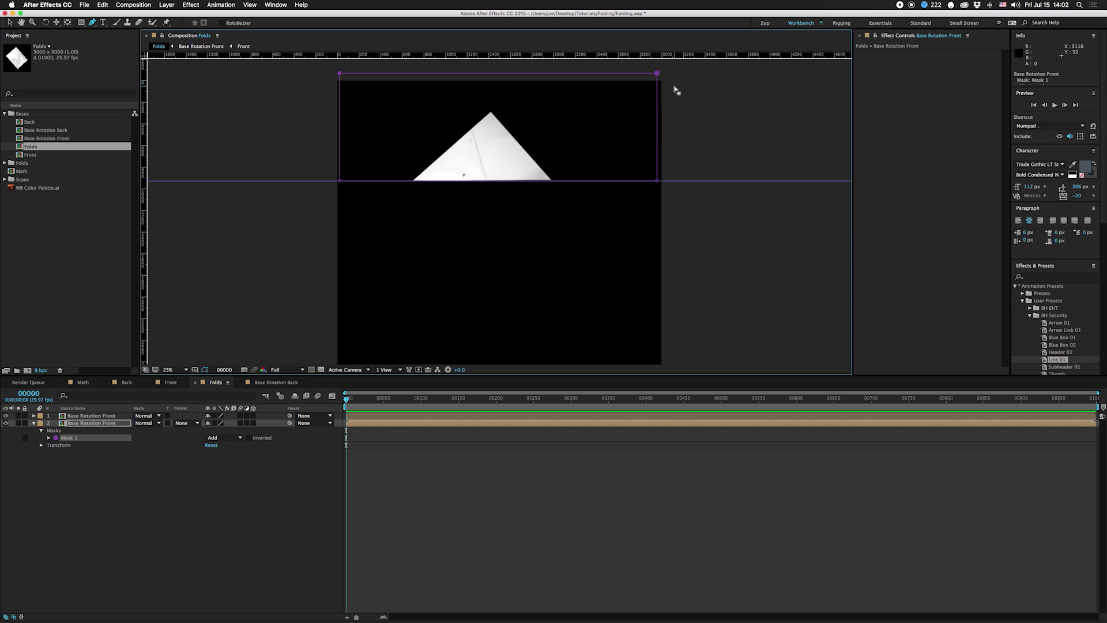
pyautogui.moveTo(657, 73); pyautogui.dragTo(655, 352)
pyautogui.click(107, 516)
# Make the upper Base Rotation Front flap layer 3D and move its anchor point onto the fold line at the guide
pyautogui.click(99, 415)
pyautogui.click(253, 415)
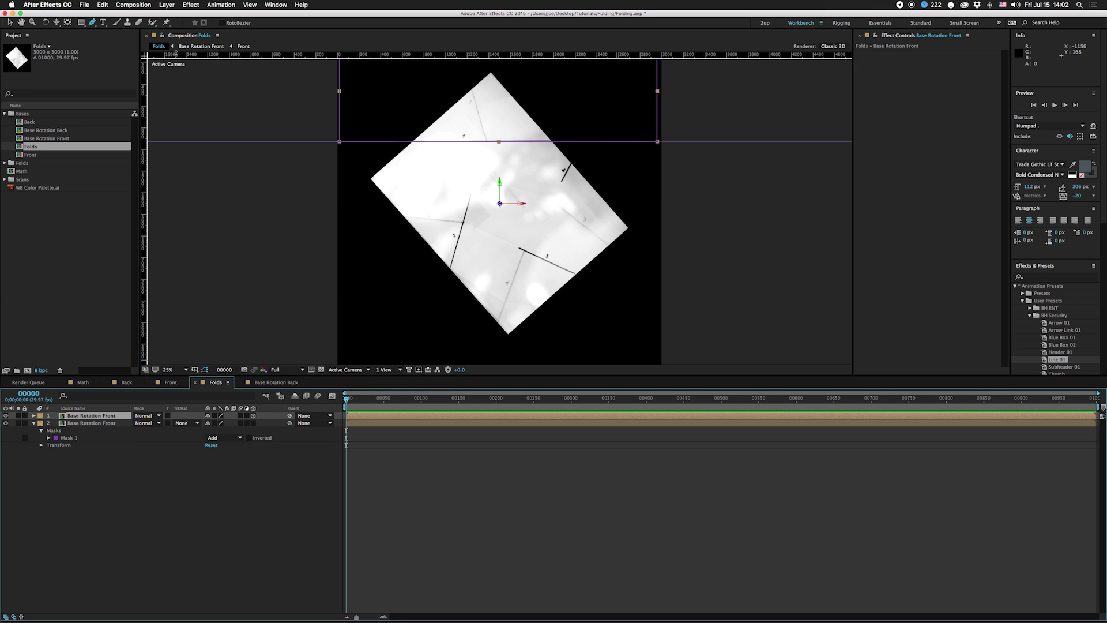
pyautogui.press('y')
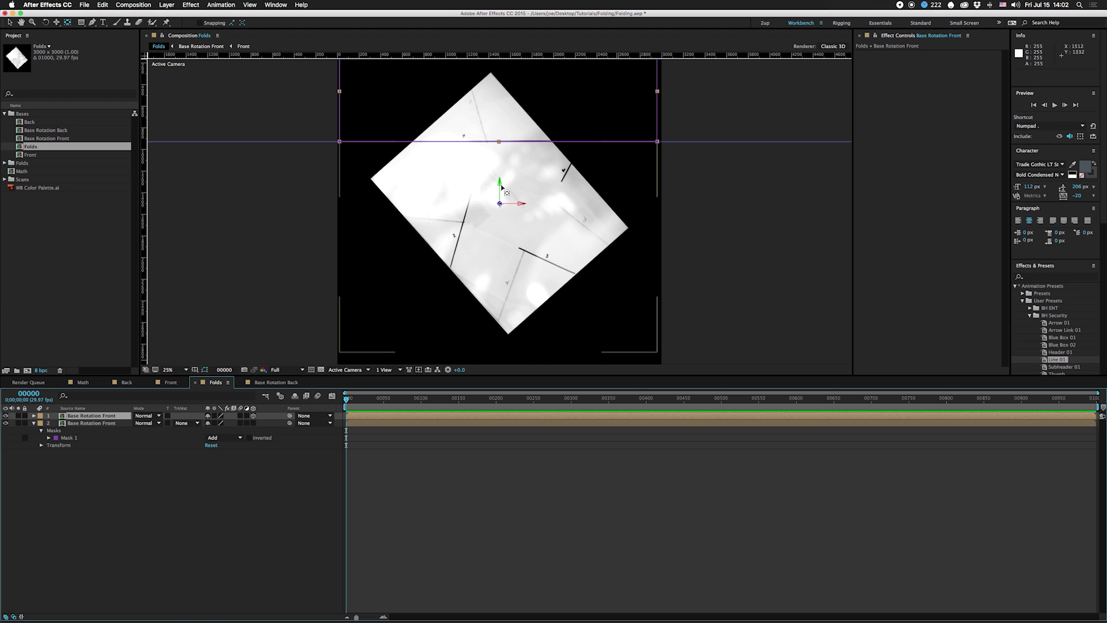
pyautogui.moveTo(499, 201); pyautogui.dragTo(482, 141)
pyautogui.moveTo(494, 141); pyautogui.dragTo(490, 141)
# Fold the flap layer over the sheet by setting its X Rotation to 180°
pyautogui.click(90, 416)
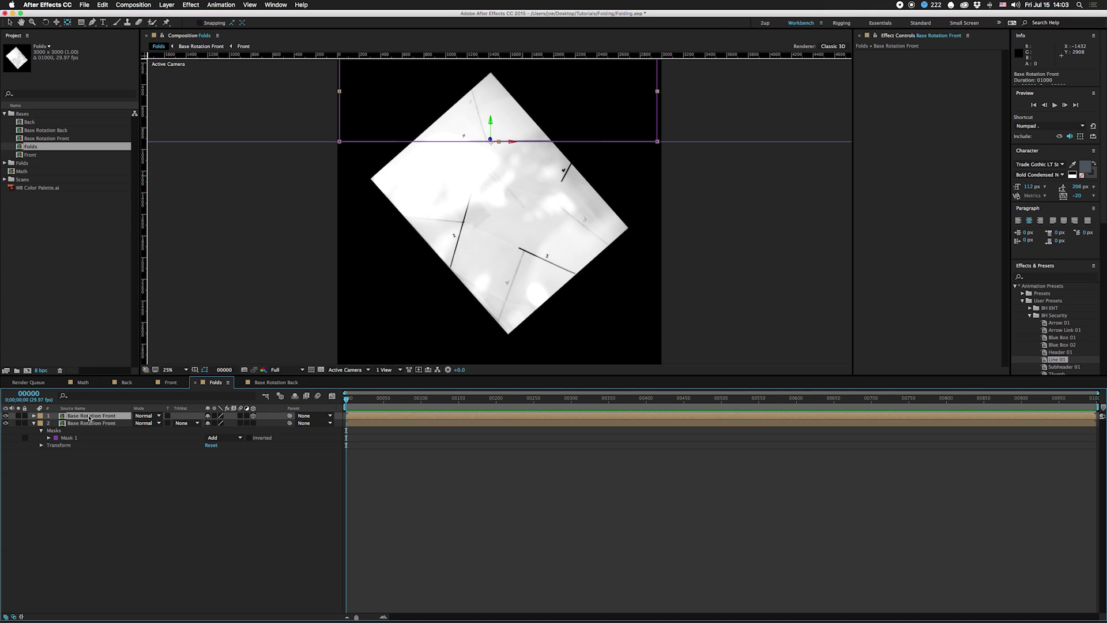
pyautogui.press('r')
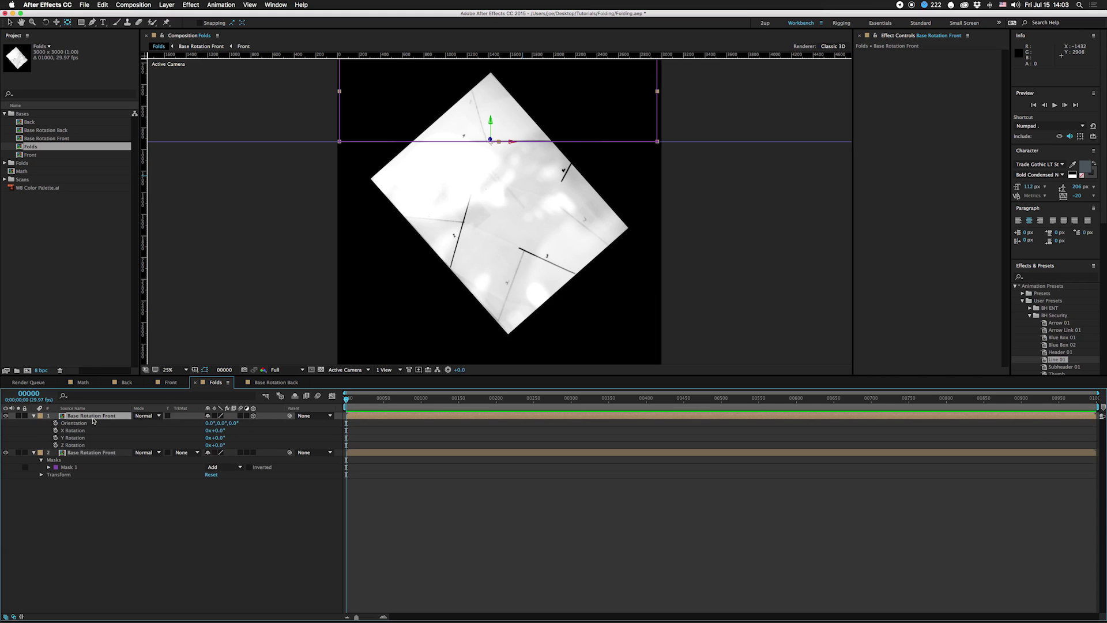
pyautogui.moveTo(222, 431); pyautogui.dragTo(282, 430)
pyautogui.click(218, 430)
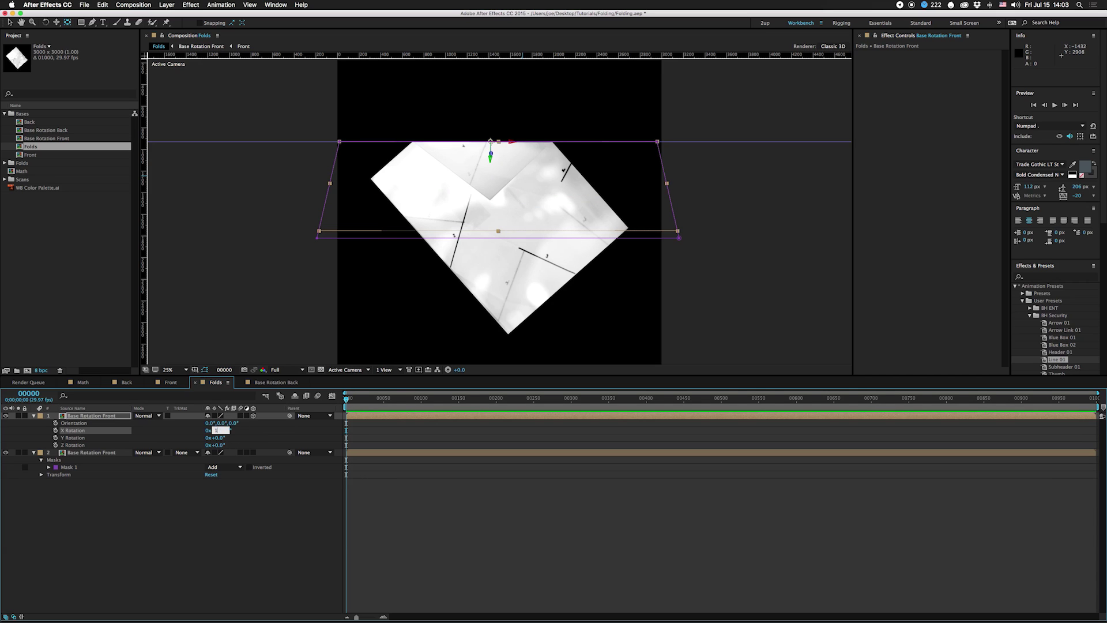
pyautogui.write('180')
pyautogui.press('Return')
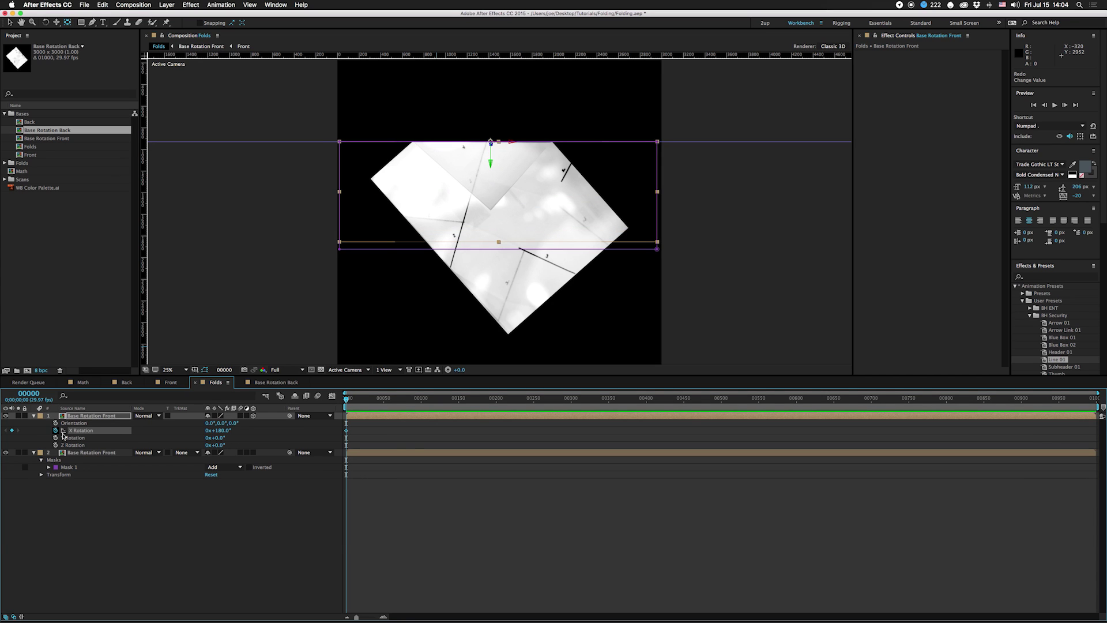
# Keyframe the flap's X Rotation from 0° at frame 0 to 180° at frame 100
pyautogui.click(39, 394)
pyautogui.press('Return')
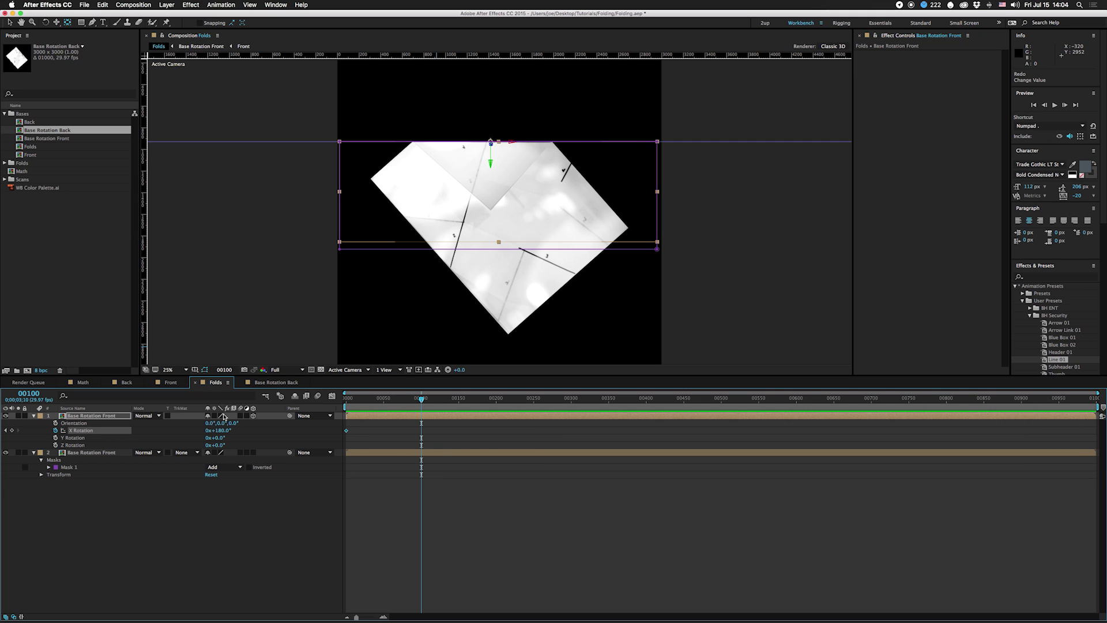
pyautogui.moveTo(346, 432); pyautogui.dragTo(419, 439)
pyautogui.click(347, 398)
pyautogui.click(220, 430)
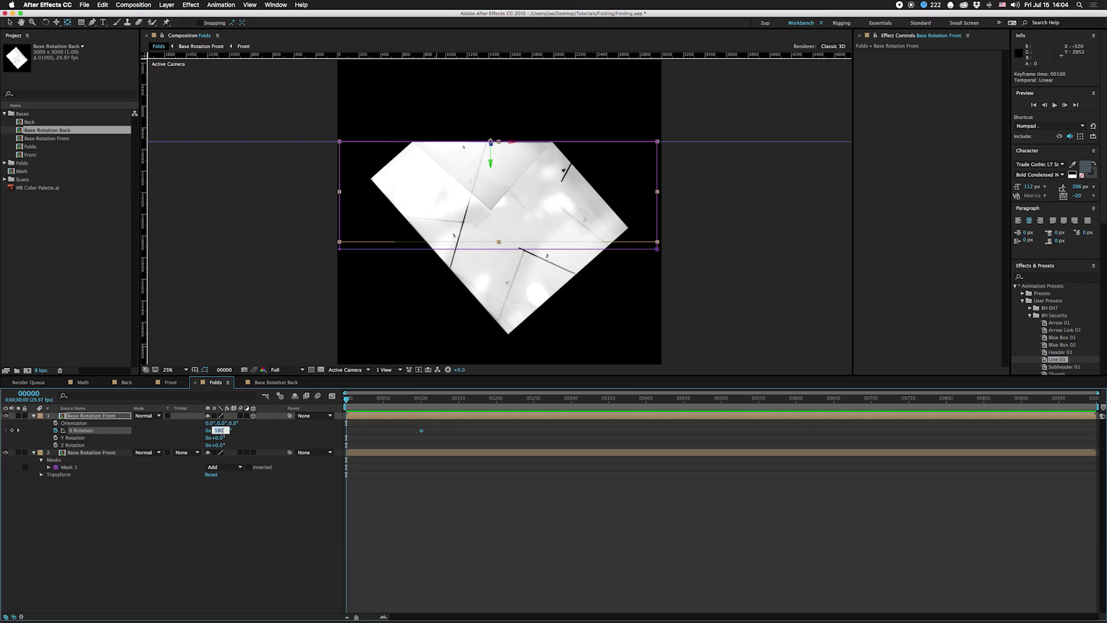
pyautogui.write('0')
pyautogui.press('Return')
pyautogui.moveTo(348, 397); pyautogui.dragTo(421, 407)
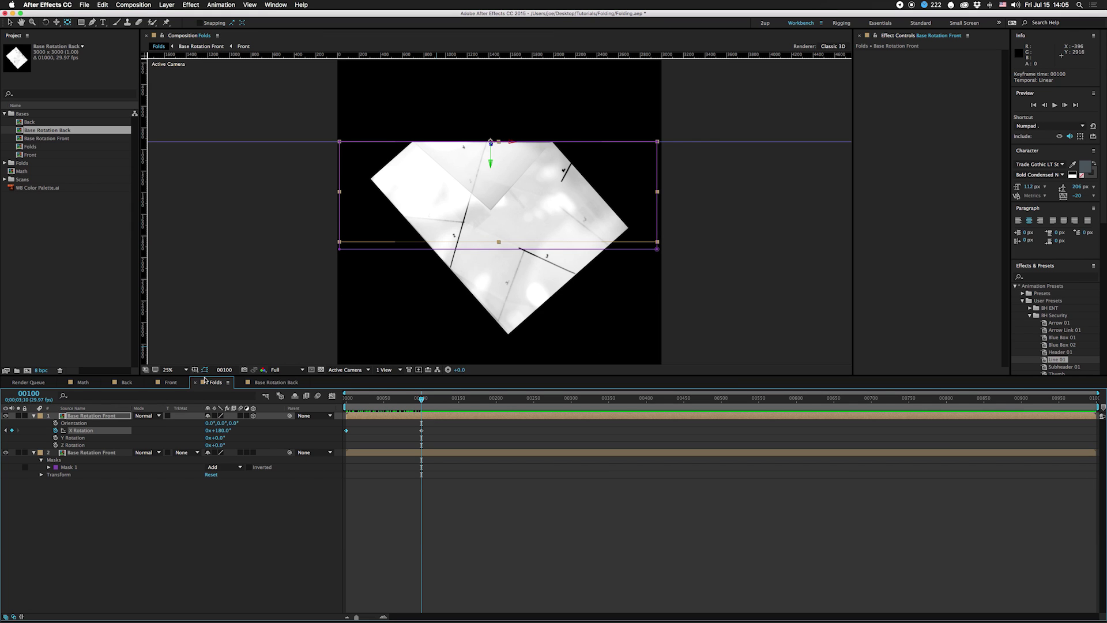
# Duplicate the animated flap layer and replace the copy's source with Base Rotation Back
pyautogui.click(92, 416)
pyautogui.press('super+d')
pyautogui.click(46, 133)
pyautogui.press('super+alt+slash')
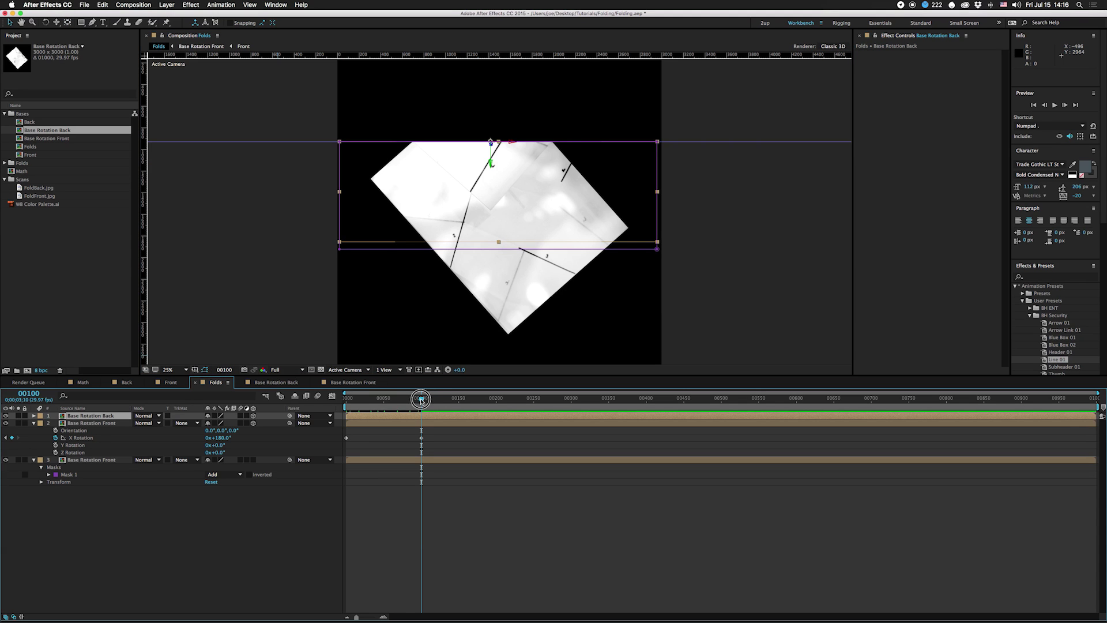
# Trim Base Rotation Back to start and the Base Rotation Front flap to end at frame 54, where the flap is edge-on
pyautogui.moveTo(421, 399); pyautogui.dragTo(385, 409)
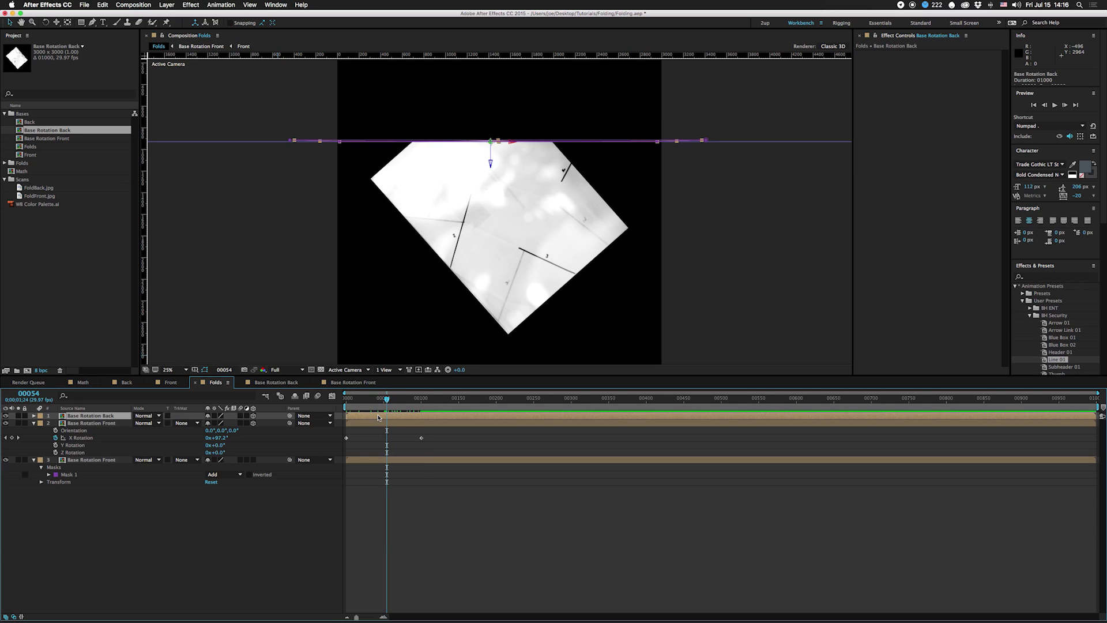
pyautogui.click(379, 424)
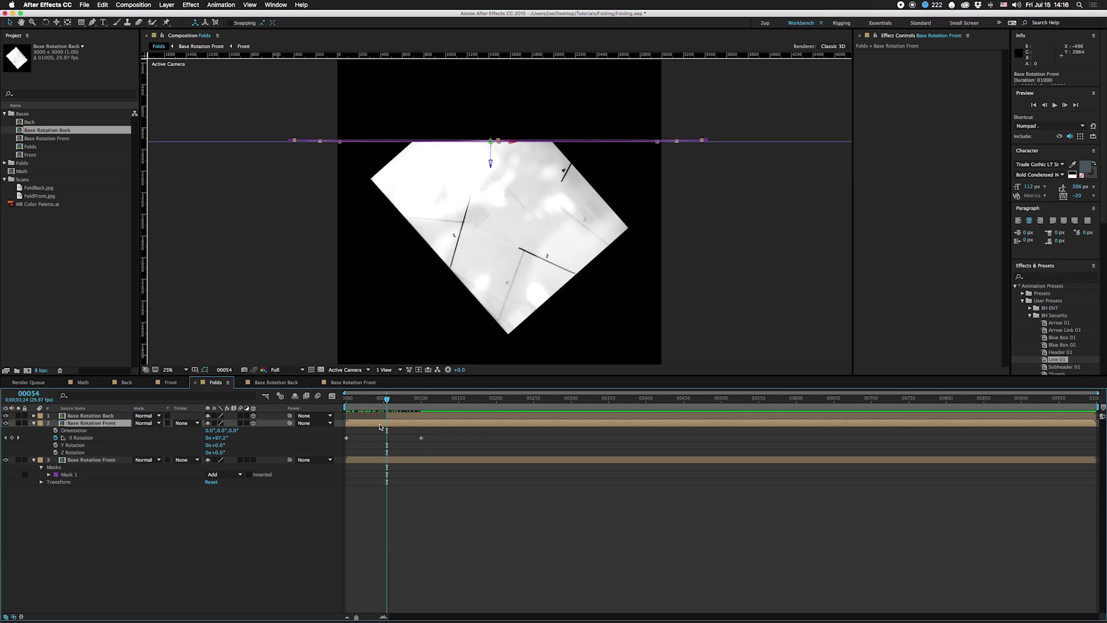
pyautogui.moveTo(387, 398); pyautogui.dragTo(410, 399)
# Add an Exposure effect to the Base Rotation Front flap and keyframe Exposure from 0 at frame 0 to -1 at frame 53
pyautogui.click(91, 423)
pyautogui.press('Home')
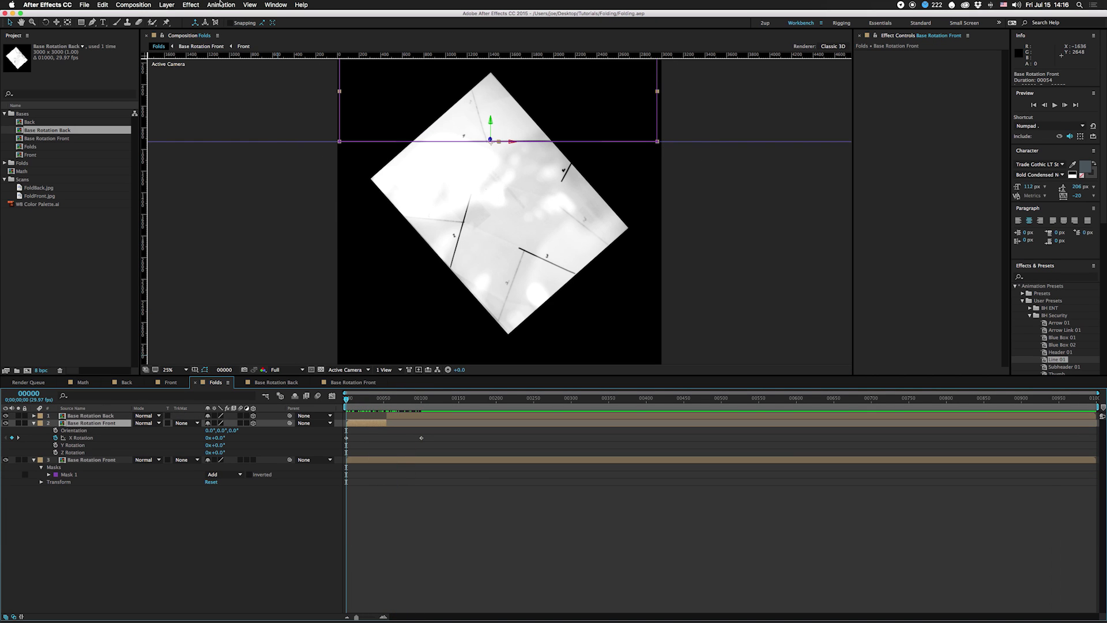
pyautogui.click(193, 5)
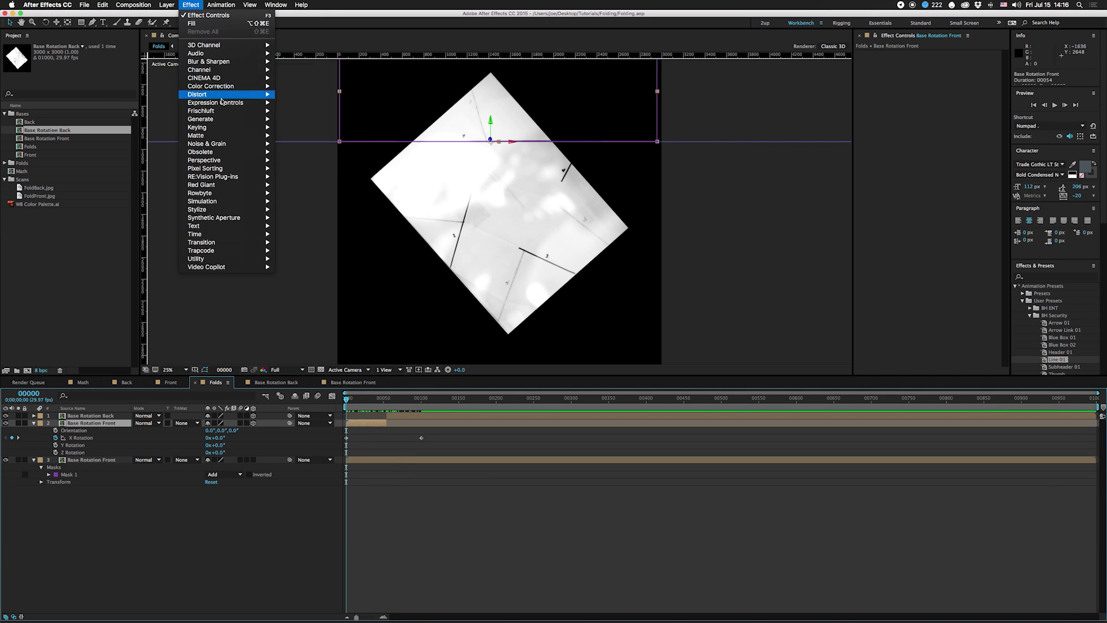
pyautogui.moveTo(219, 91)
pyautogui.click(305, 251)
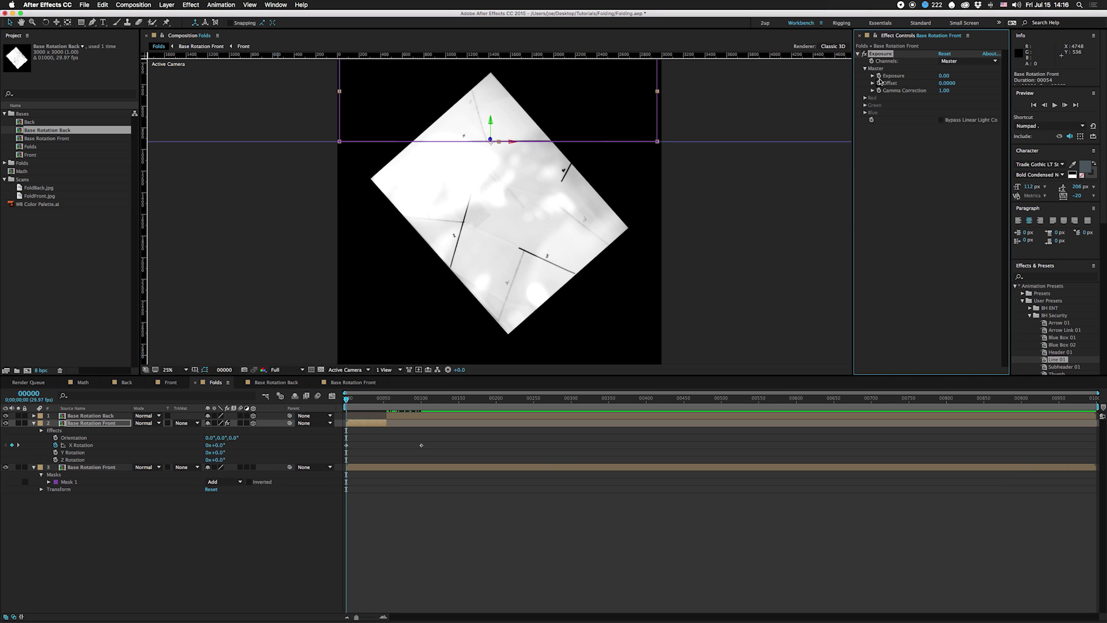
pyautogui.moveTo(373, 400); pyautogui.dragTo(386, 398)
pyautogui.click(943, 76)
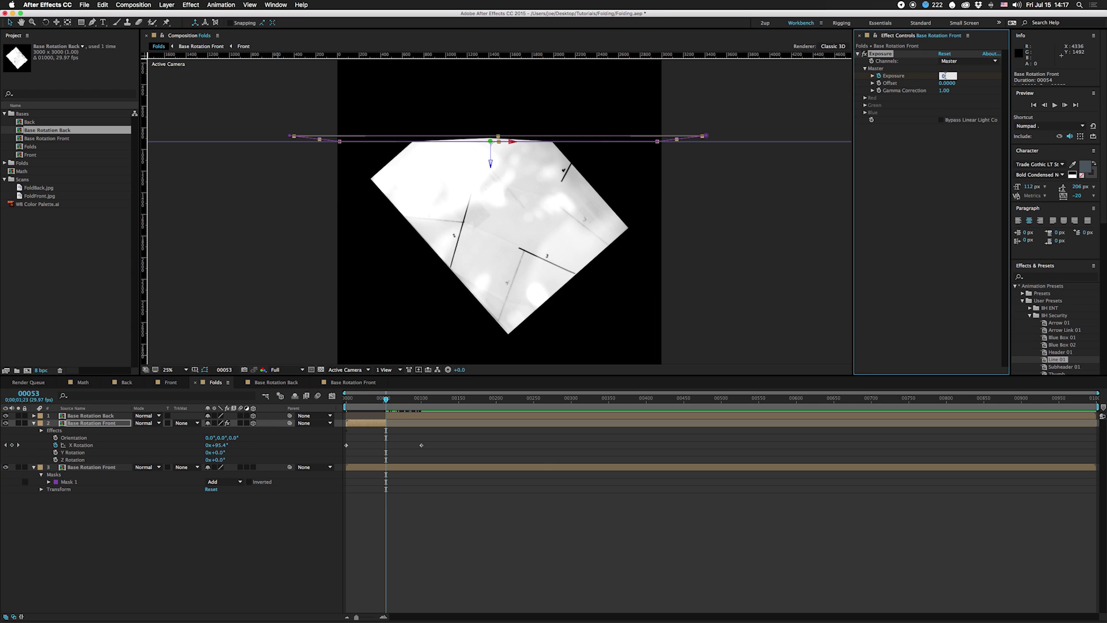
pyautogui.write('-1')
pyautogui.press('Return')
# Add an Exposure effect to Base Rotation Back and set its Exposure to -1 at frame 54
pyautogui.moveTo(386, 398)
pyautogui.mouseDown()
pyautogui.moveTo(331, 397)
pyautogui.moveTo(387, 403)
pyautogui.mouseUp()
pyautogui.click(389, 415)
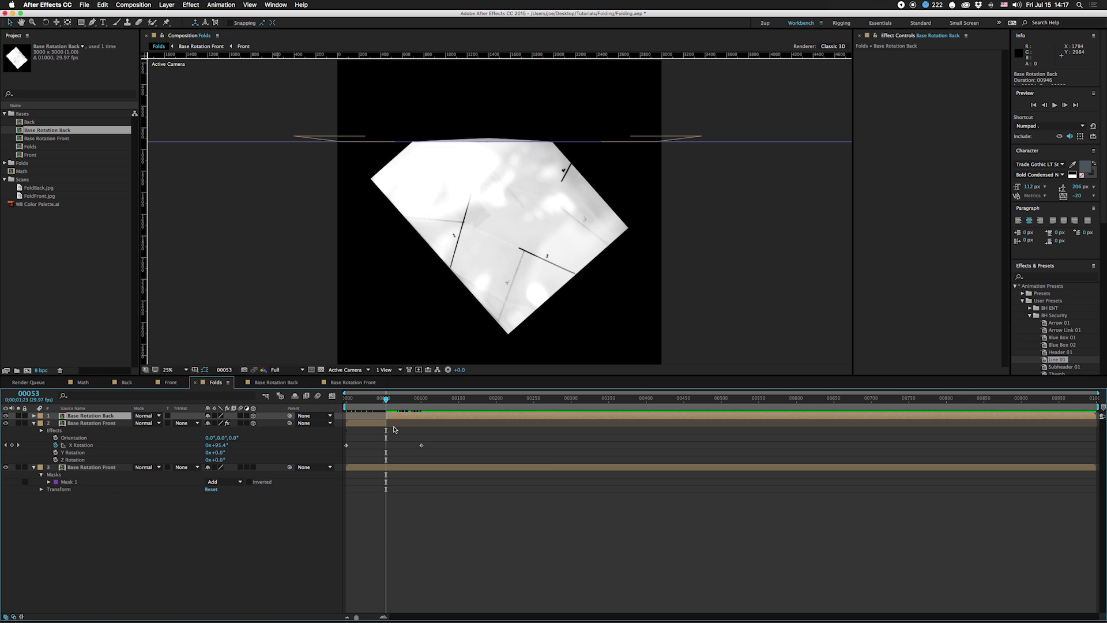
pyautogui.click(191, 5)
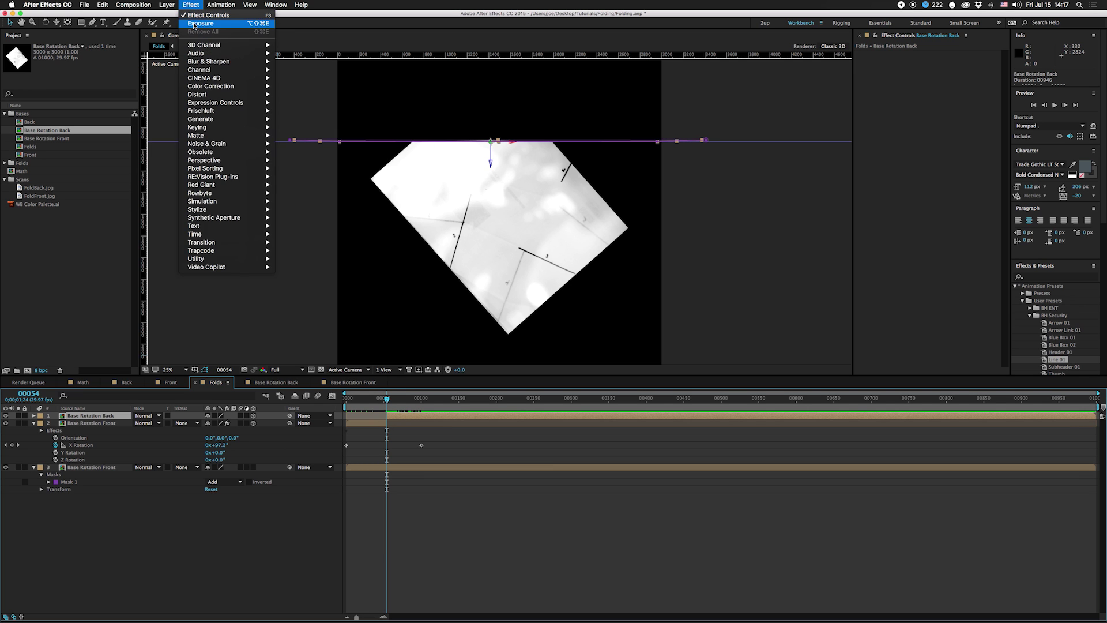
pyautogui.click(213, 25)
pyautogui.press('u')
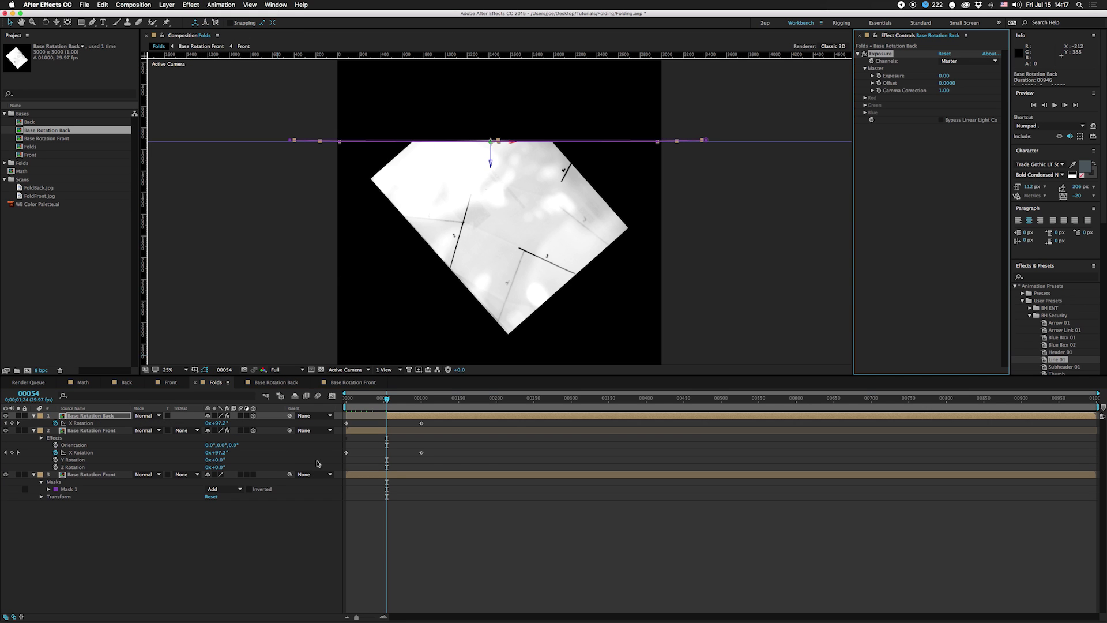
pyautogui.click(944, 76)
pyautogui.write('-1')
pyautogui.press('Return')
# Keyframe Base Rotation Back's Exposure to 0 at frame 100 and preview the fold's shading
pyautogui.click(421, 398)
pyautogui.click(950, 76)
pyautogui.write('0')
pyautogui.press('Return')
pyautogui.moveTo(361, 405); pyautogui.dragTo(421, 409)
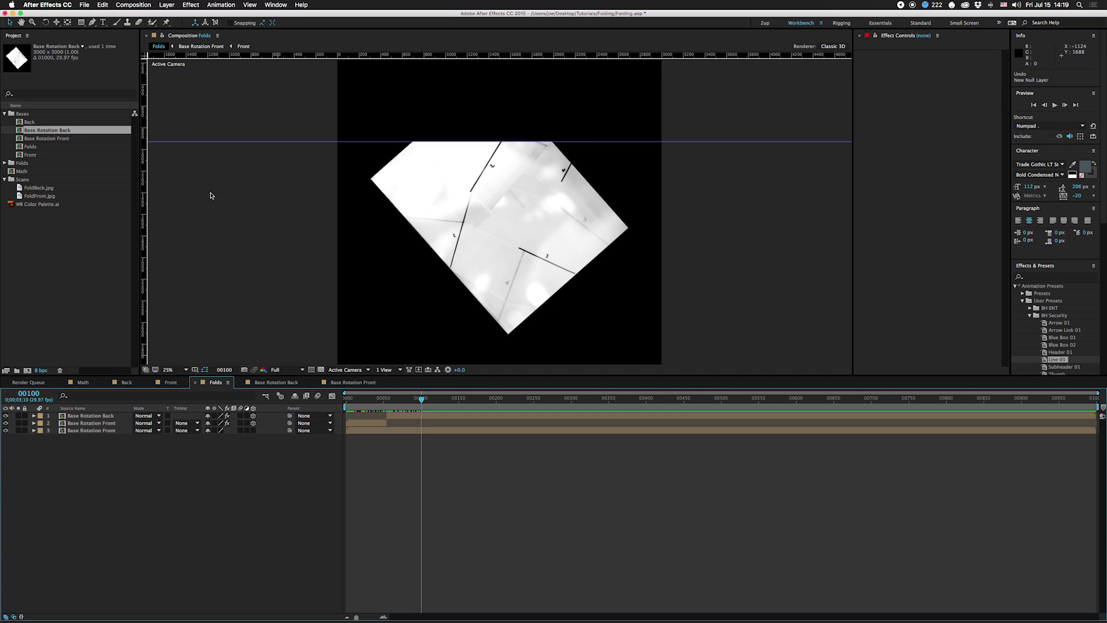
# Add a null object to Folds and parent all three paper layers to it
pyautogui.click(167, 4)
pyautogui.moveTo(173, 16)
pyautogui.click(310, 52)
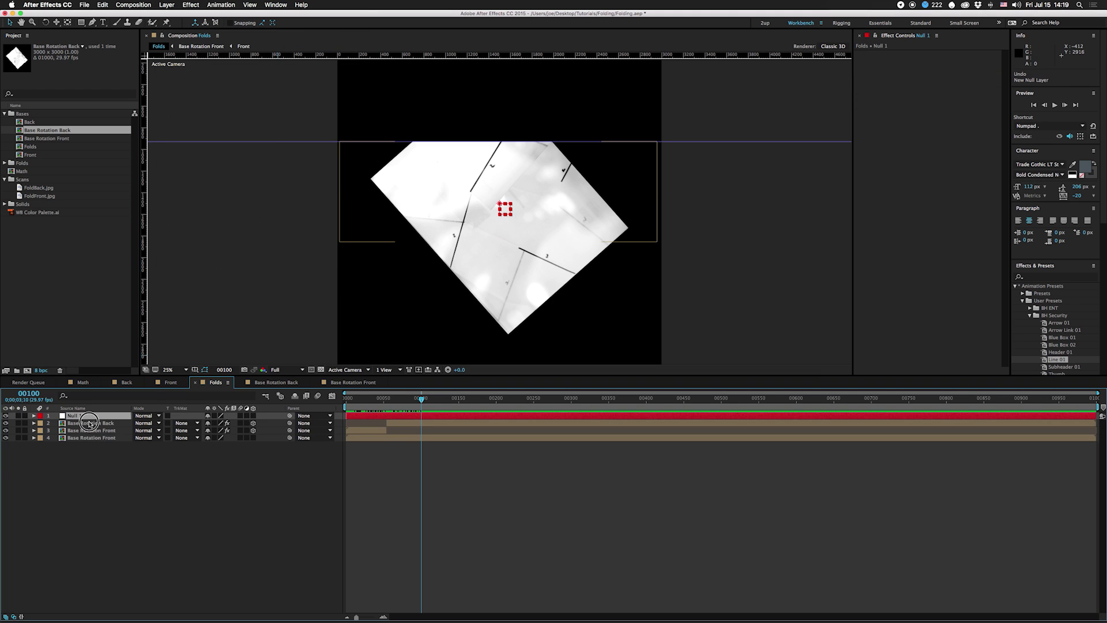
pyautogui.click(90, 424)
pyautogui.keyDown('shift'); pyautogui.click(89, 437); pyautogui.keyUp('shift')
pyautogui.moveTo(290, 422); pyautogui.dragTo(100, 417)
# Set Null 1's rotation to 74.5° to bring the next fold line horizontal, and reposition the horizontal guide onto that line
pyautogui.click(99, 417)
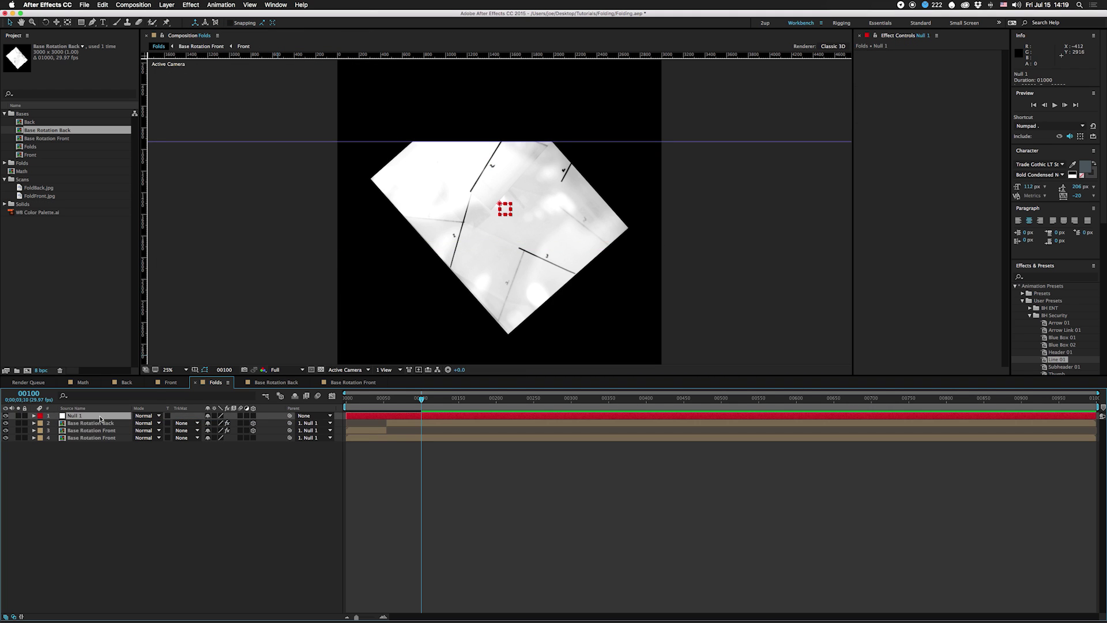
pyautogui.press('r')
pyautogui.moveTo(222, 425); pyautogui.dragTo(250, 422)
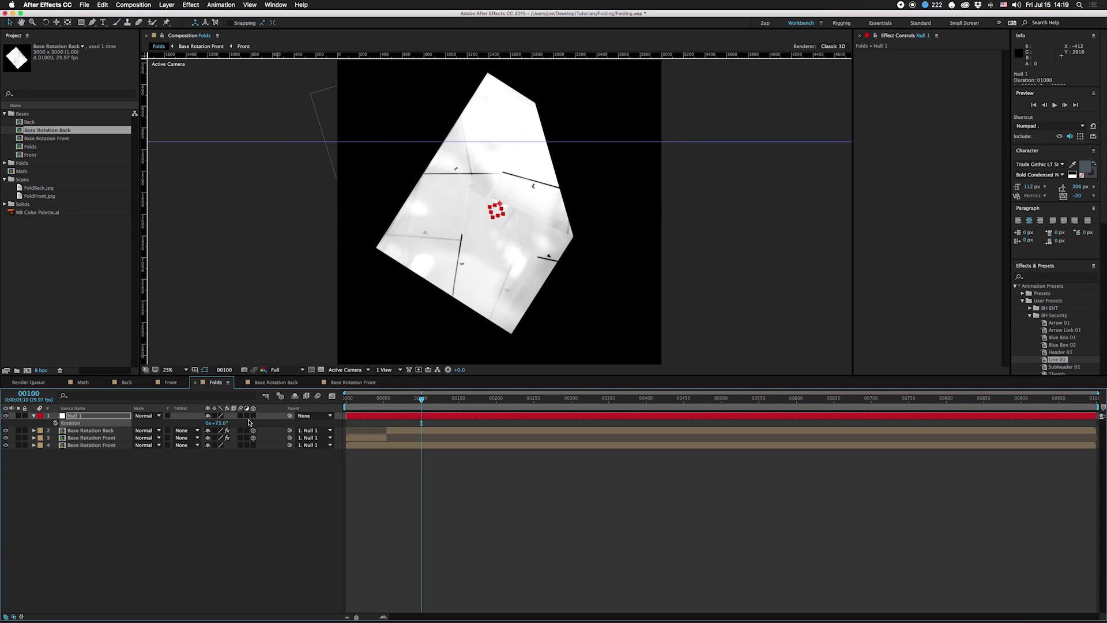
pyautogui.moveTo(325, 141); pyautogui.dragTo(324, 173)
pyautogui.click(219, 422)
pyautogui.press('Up')
pyautogui.press('Up')
pyautogui.press('Down')
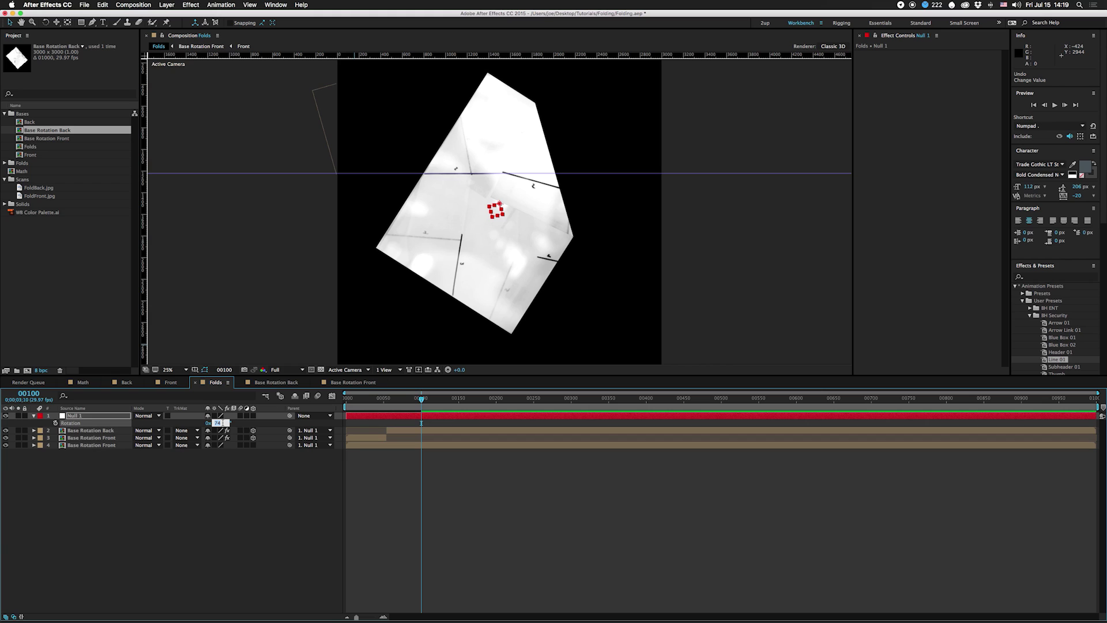
pyautogui.press('Down')
pyautogui.press('Return')
# Pre-compose all layers in the Folds comp as Fold 01 and move the new comp into the Folds folder
pyautogui.press('super+a')
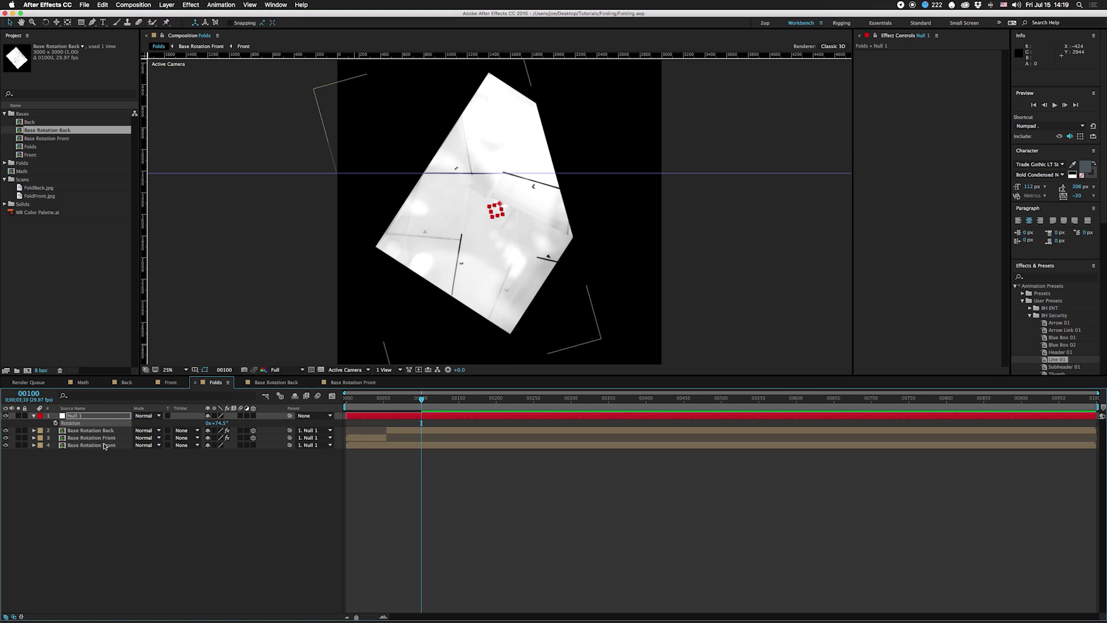
pyautogui.press('super+shift+c')
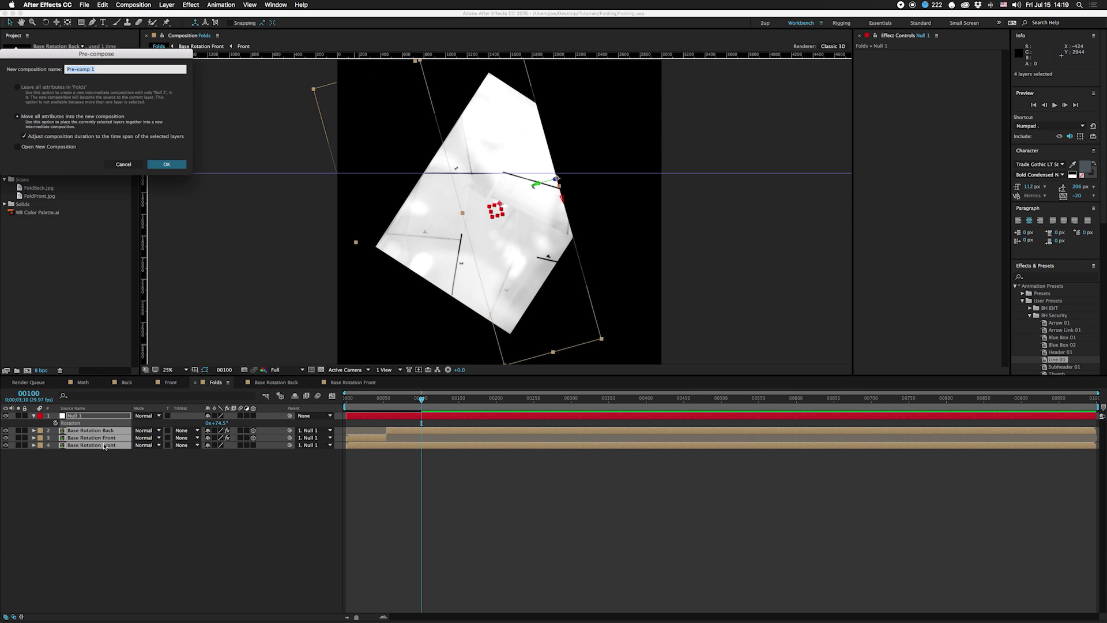
pyautogui.write('Fold 01')
pyautogui.press('Return')
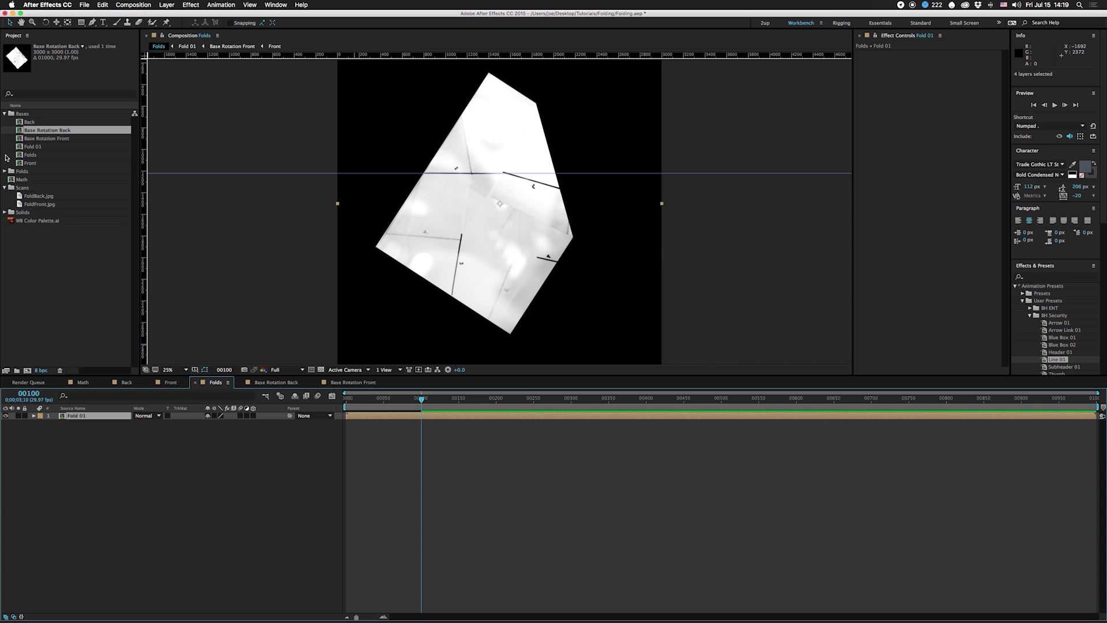
pyautogui.moveTo(19, 148); pyautogui.dragTo(14, 173)
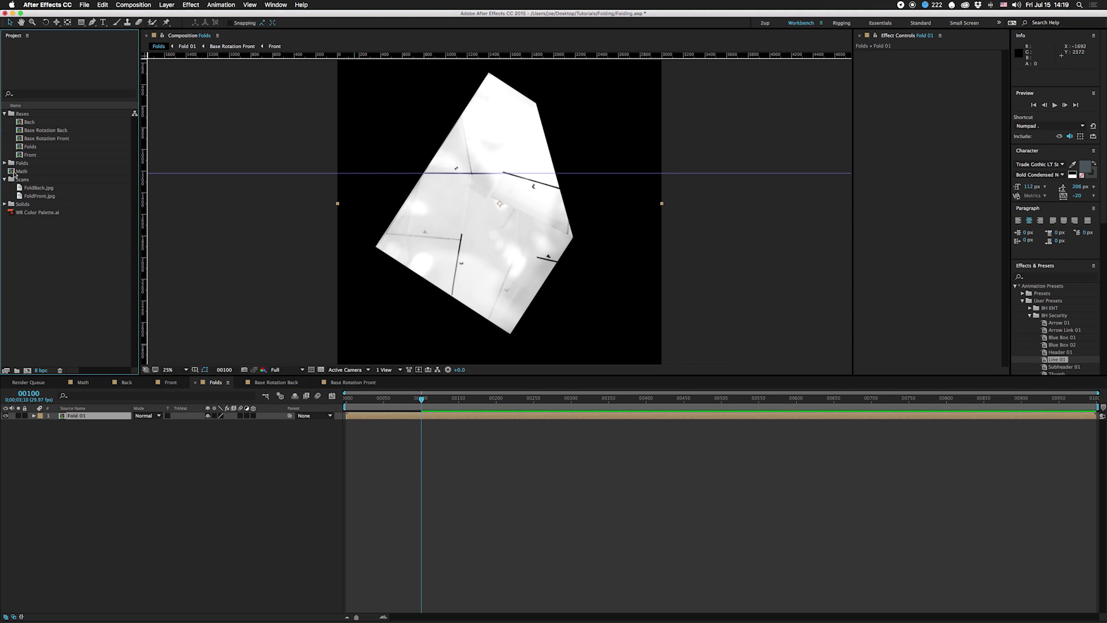
pyautogui.click(198, 494)
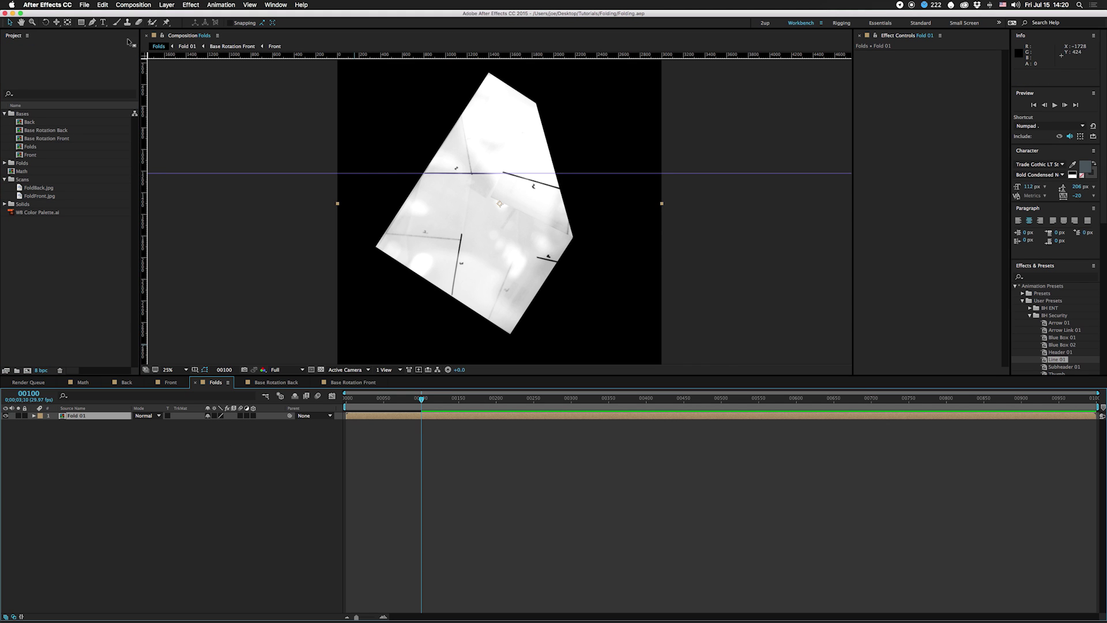
# Draw a rectangular mask on the Fold 01 layer around the paper above the guide line
pyautogui.press('h')
pyautogui.moveTo(473, 139); pyautogui.dragTo(473, 183)
pyautogui.press('q')
pyautogui.moveTo(356, 88); pyautogui.dragTo(594, 218)
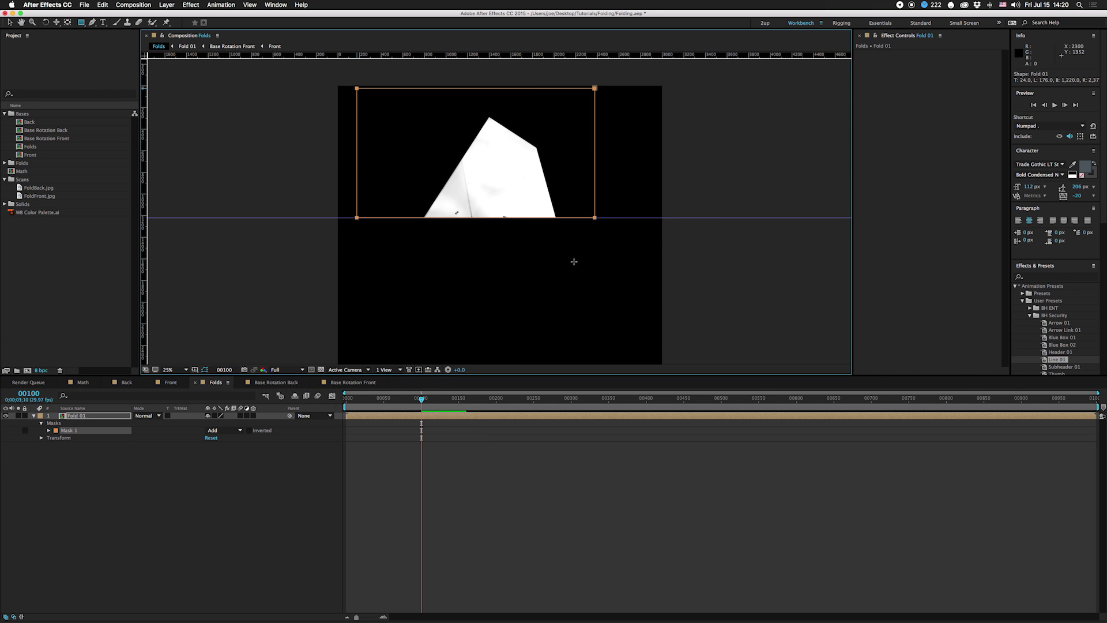
# Duplicate the masked Fold 01 layer and reshape the lower layer's mask to cover the paper below the guide
pyautogui.press('super+d')
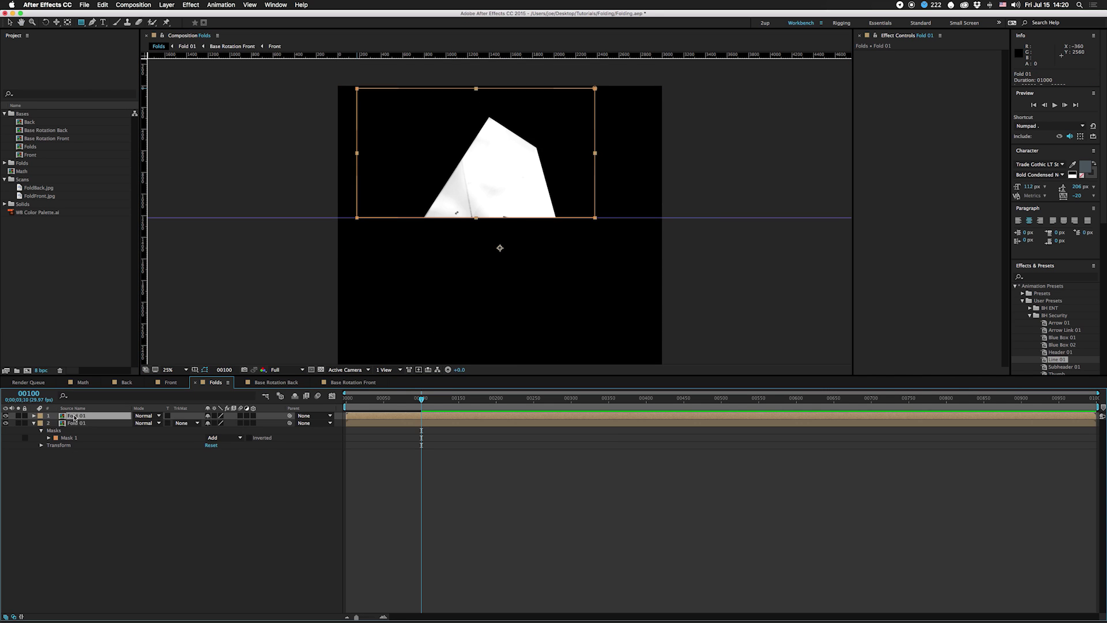
pyautogui.press('g')
pyautogui.click(357, 88)
pyautogui.moveTo(316, 71); pyautogui.dragTo(595, 341)
# Make the upper Fold 01 layer 3D and move its anchor point onto the fold line
pyautogui.click(252, 416)
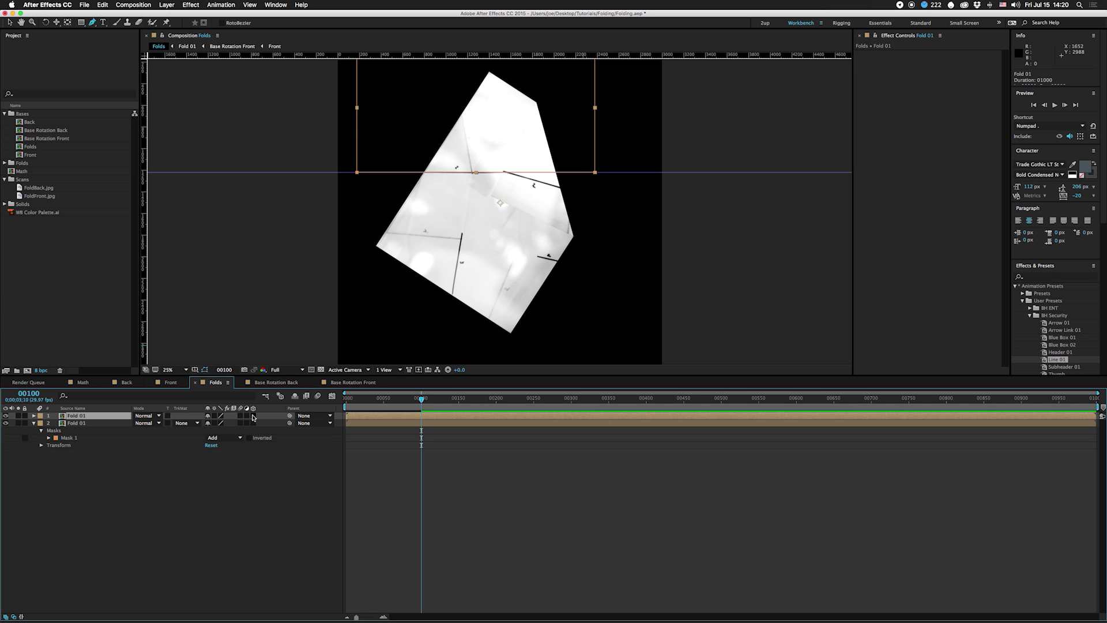
pyautogui.click(253, 416)
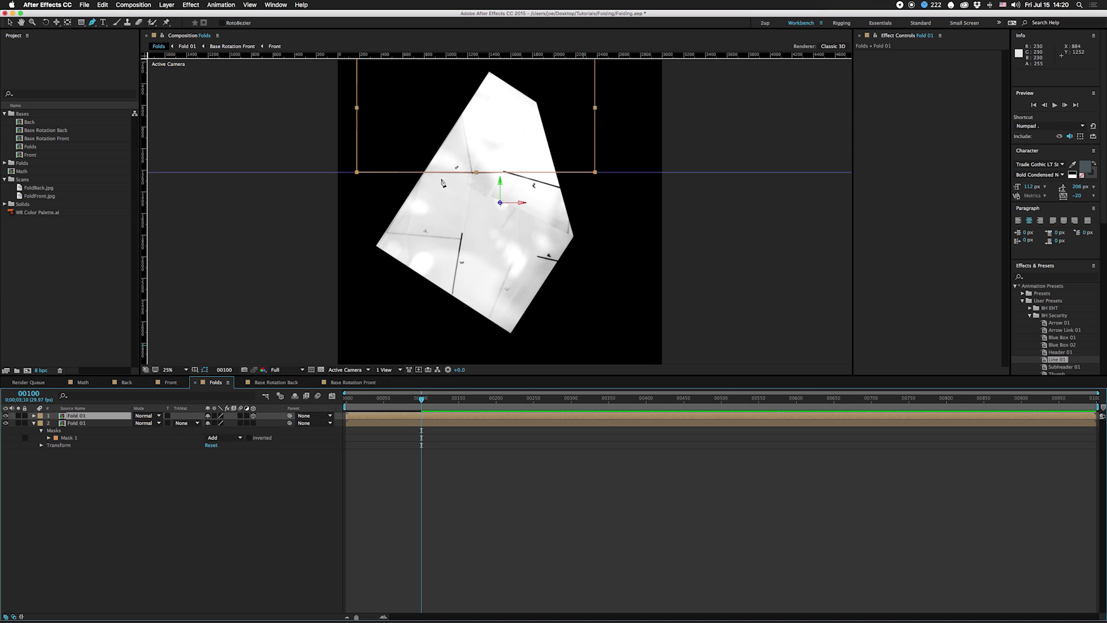
pyautogui.press('y')
pyautogui.moveTo(500, 205); pyautogui.dragTo(487, 175)
# Keyframe the upper Fold 01 layer's X Rotation at 0° on frame 100 and 180° on frame 200
pyautogui.click(86, 416)
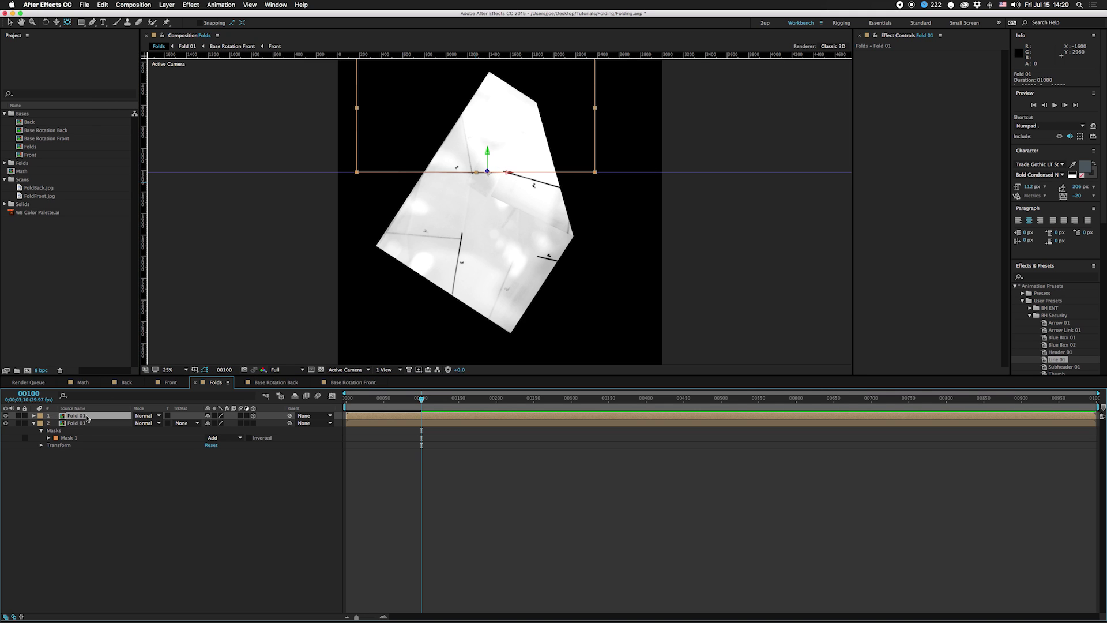
pyautogui.press('r')
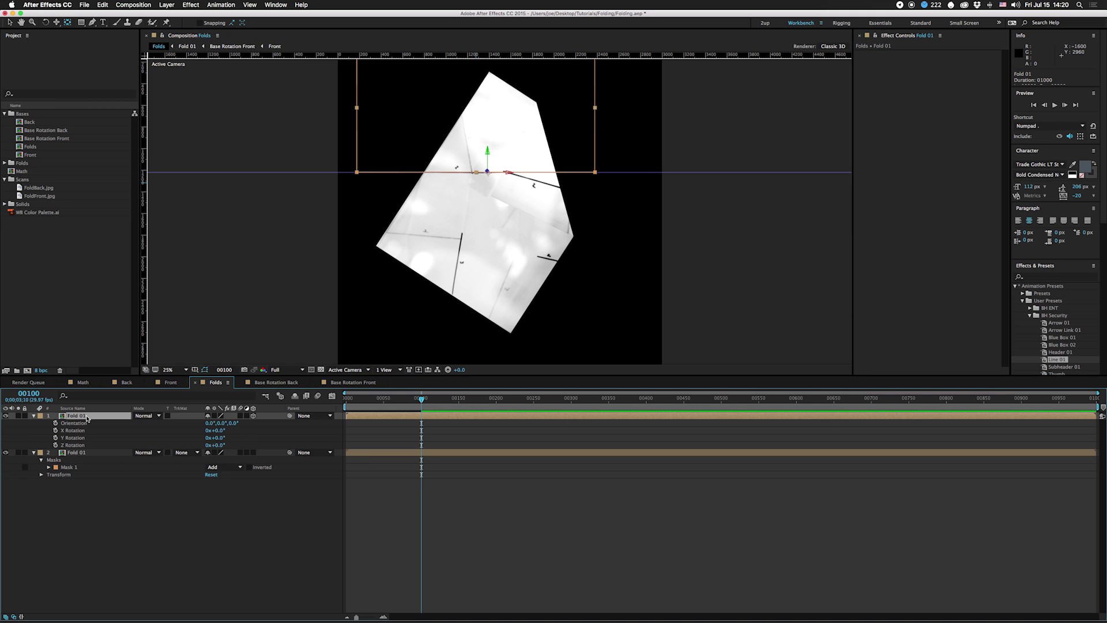
pyautogui.click(55, 430)
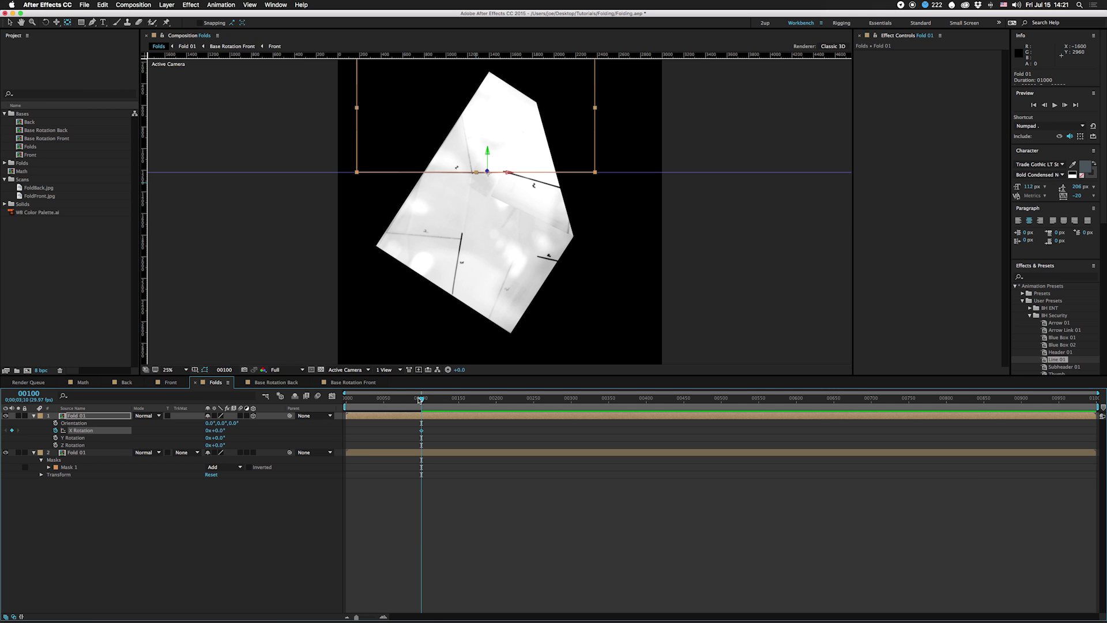
pyautogui.click(19, 394)
pyautogui.press('Return')
pyautogui.click(219, 430)
pyautogui.write('180')
pyautogui.press('Return')
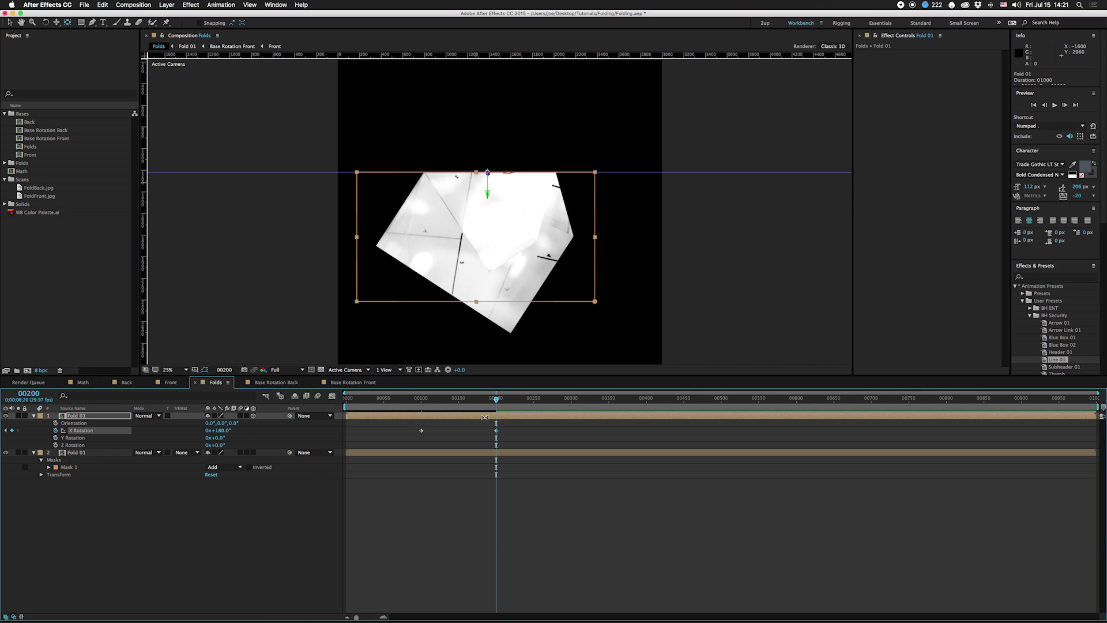
# Duplicate the rotating Fold 01 layer and rename the Fold 01 comp to Fold 01F in the project
pyautogui.click(82, 417)
pyautogui.press('super+d')
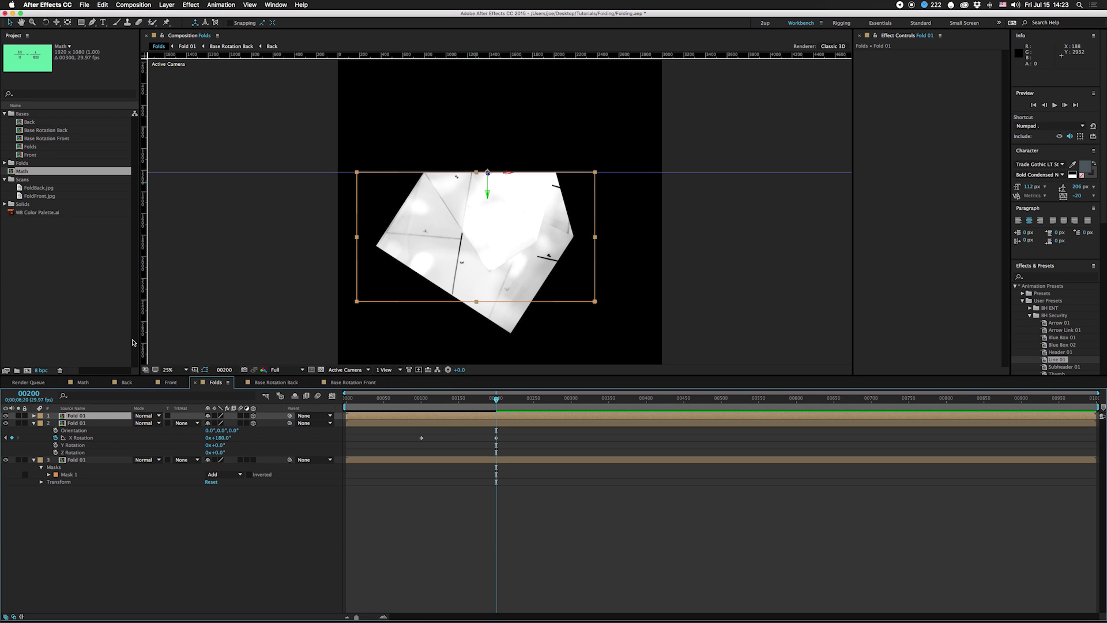
pyautogui.click(4, 163)
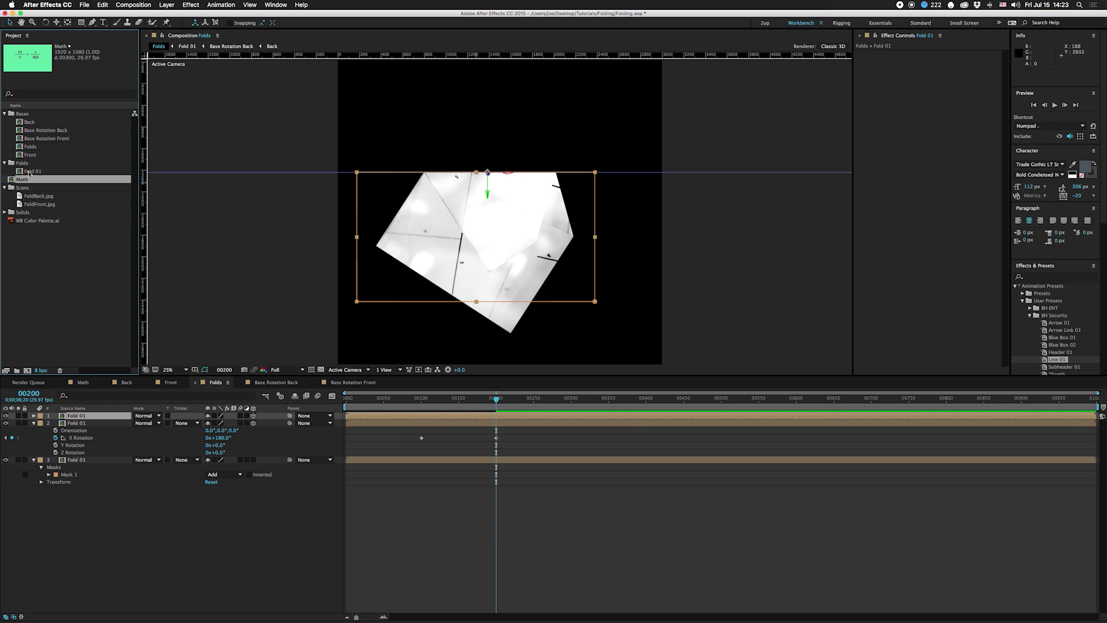
pyautogui.click(30, 172)
pyautogui.press('Return')
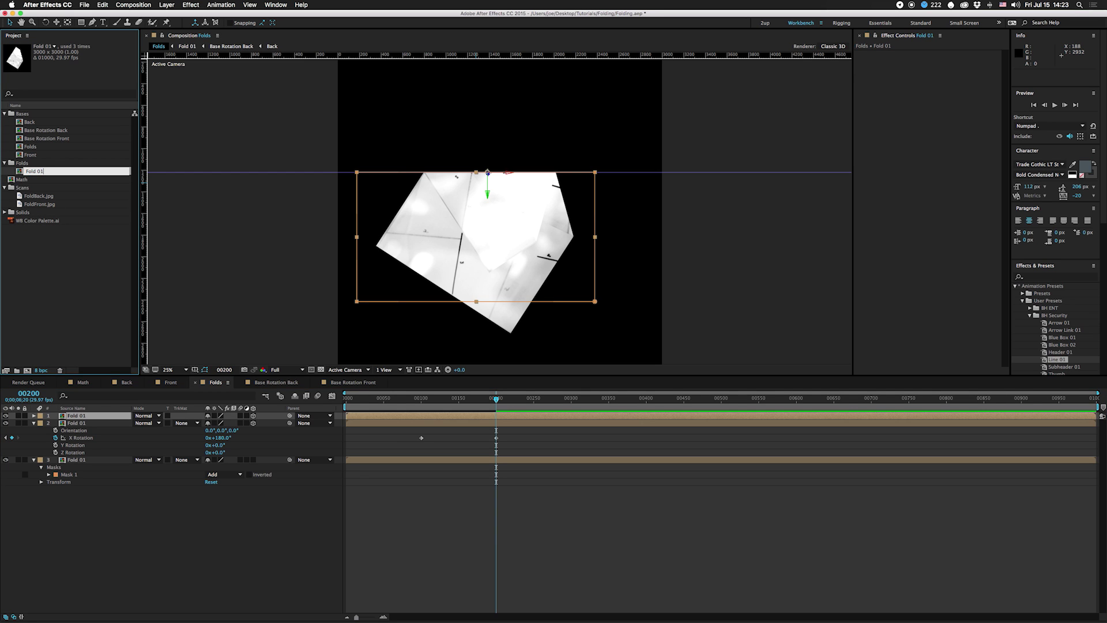
pyautogui.write('F')
pyautogui.press('Return')
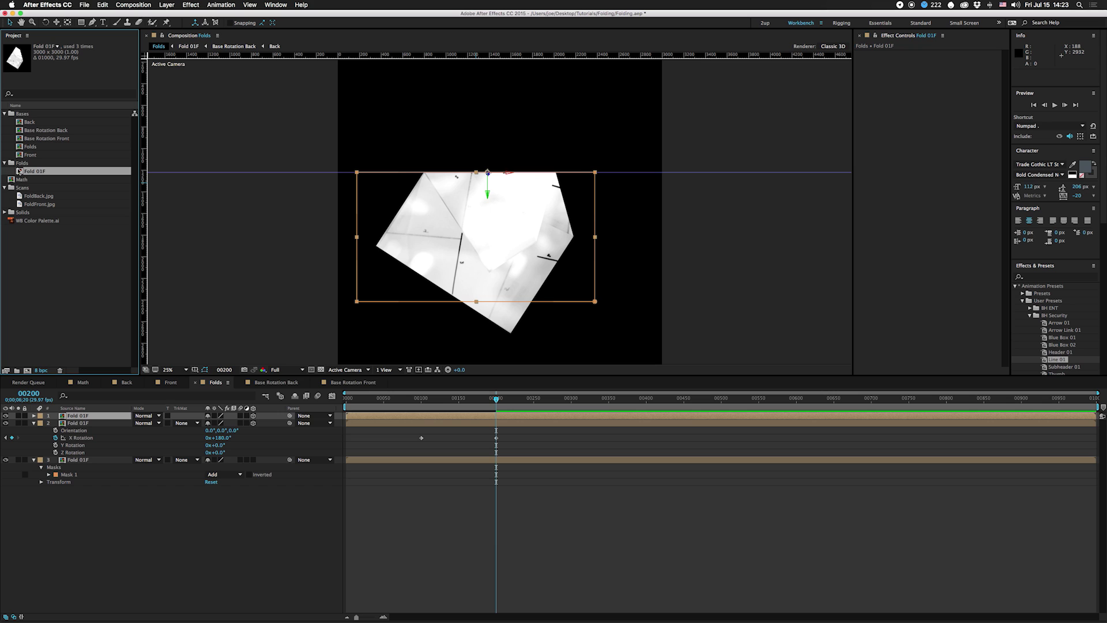
# Duplicate the Fold 01F comp and rename the copy Fold 01B
pyautogui.press('super+d')
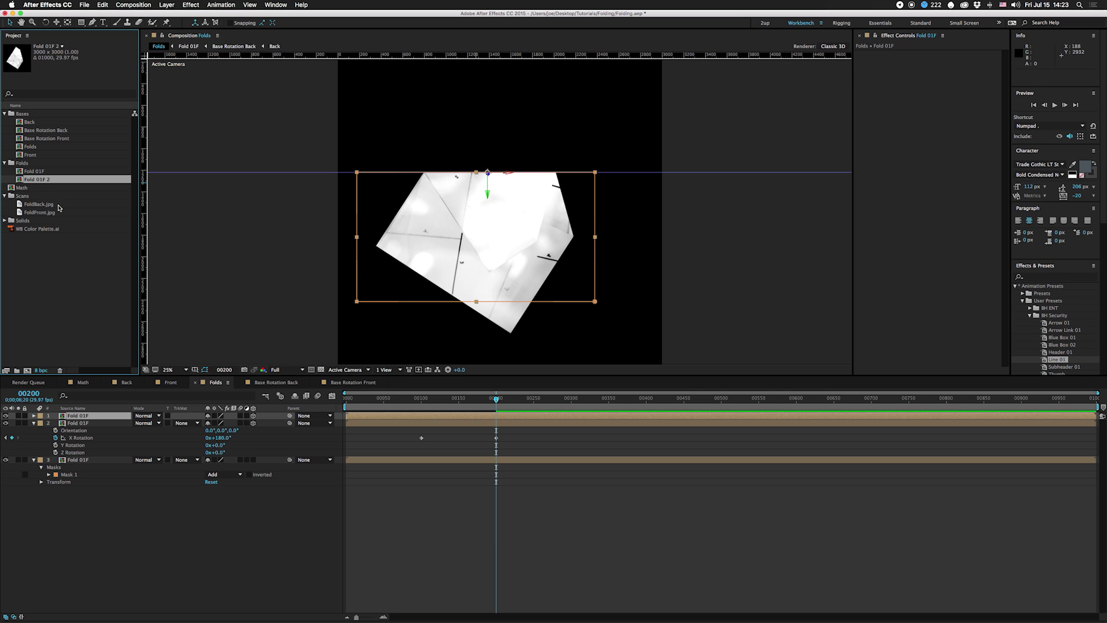
pyautogui.press('Return')
pyautogui.press('Right')
pyautogui.press('BackSpace')
pyautogui.press('BackSpace')
pyautogui.write('B')
pyautogui.press('Return')
# Open Fold 01B and replace the source of its three paper layers with Base Rotation Back
pyautogui.doubleClick(19, 172)
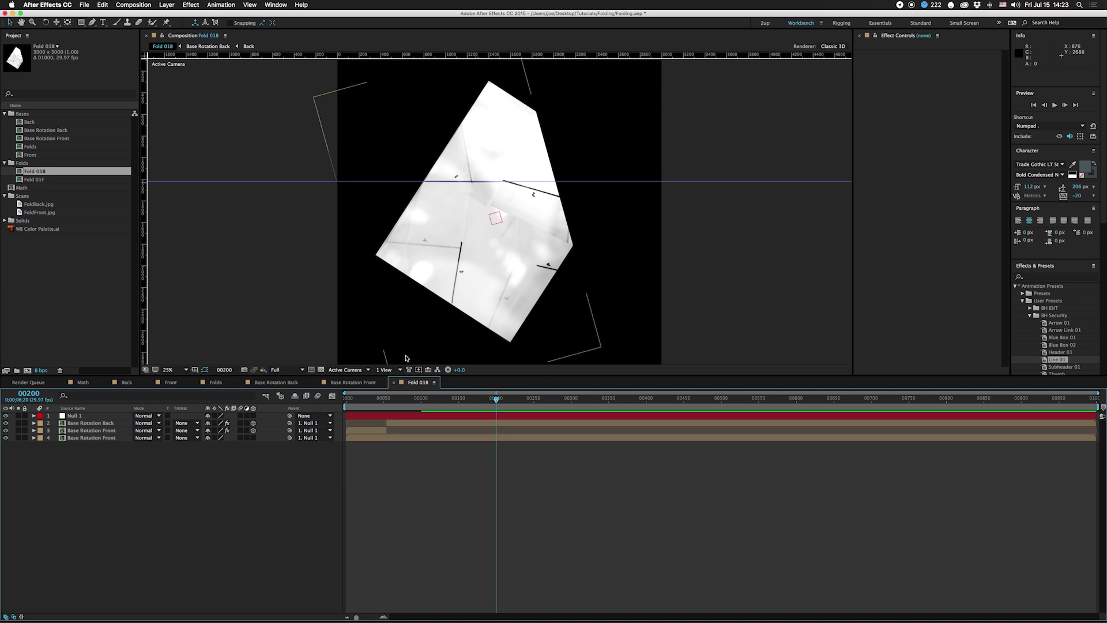
pyautogui.click(90, 425)
pyautogui.keyDown('shift'); pyautogui.click(90, 438); pyautogui.keyUp('shift')
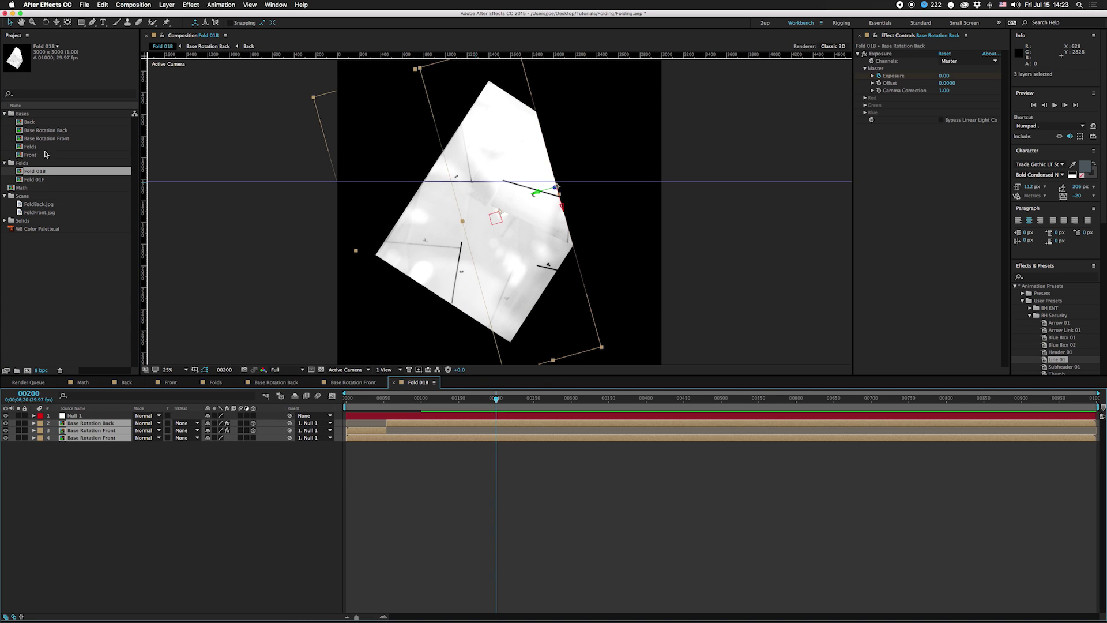
pyautogui.moveTo(48, 130); pyautogui.dragTo(203, 474)
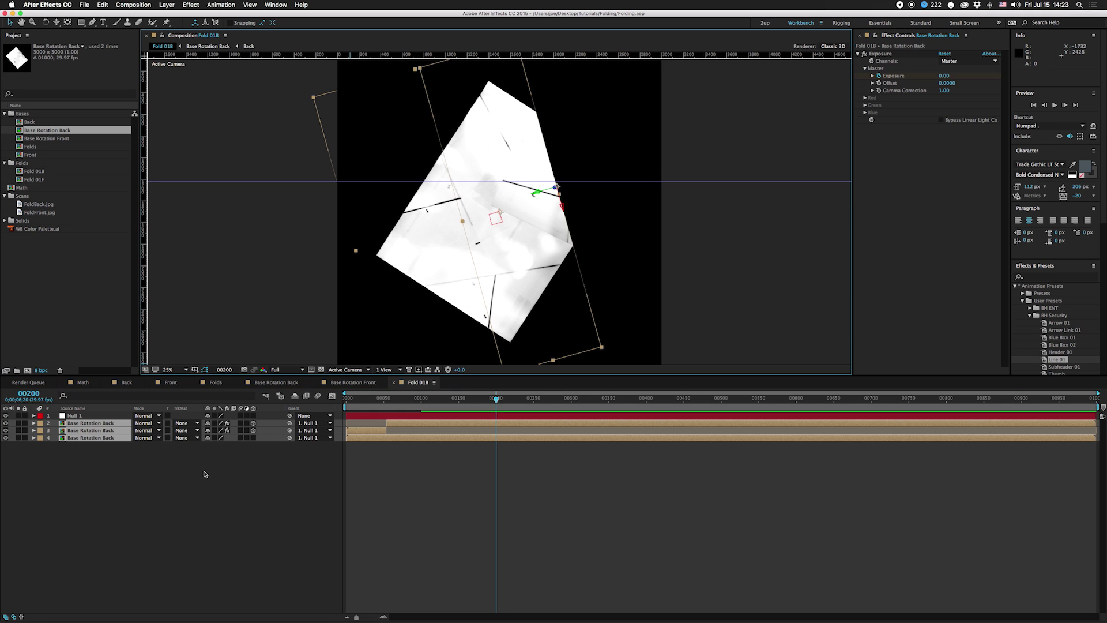
# Add a comp-sized rectangle shape layer to the Back comp and set its fill colour to CC0000
pyautogui.click(126, 382)
pyautogui.click(81, 23)
pyautogui.doubleClick(81, 23)
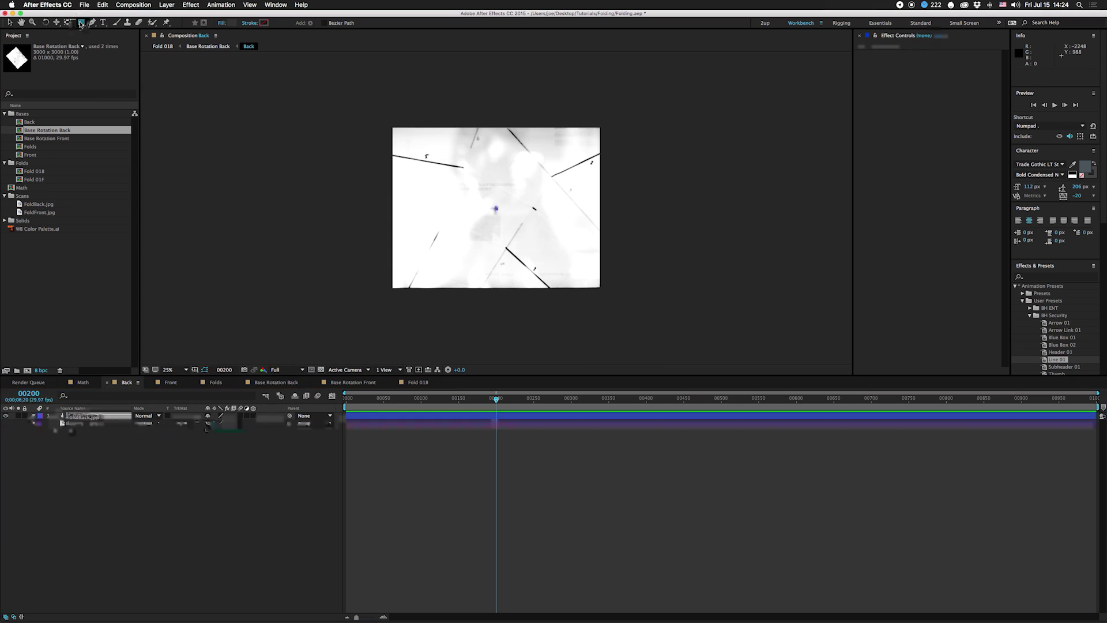
pyautogui.click(81, 416)
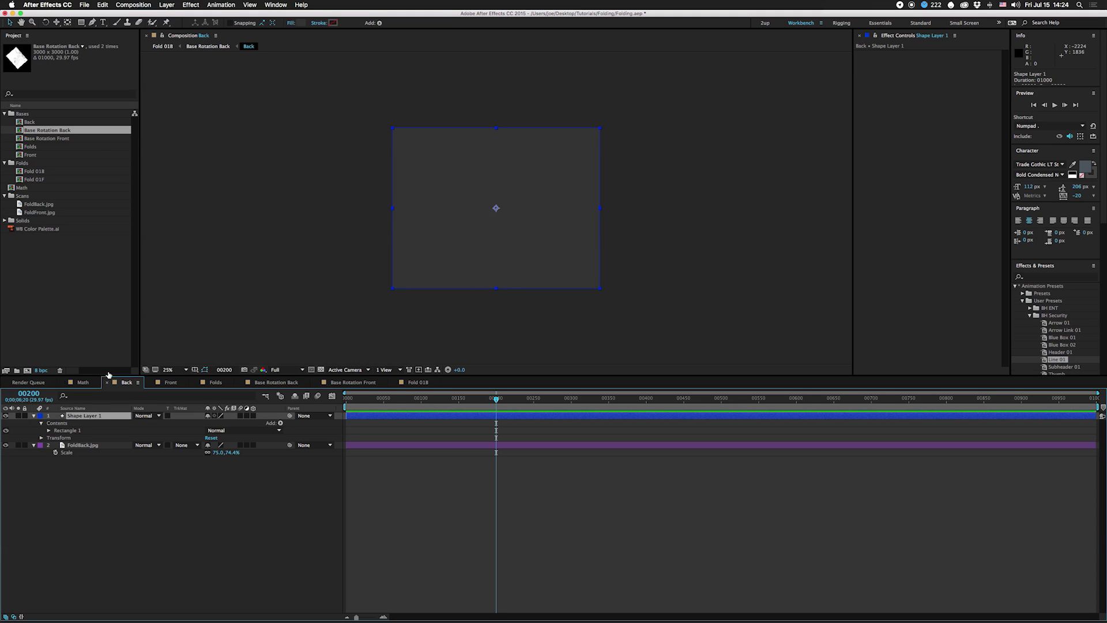
pyautogui.click(300, 24)
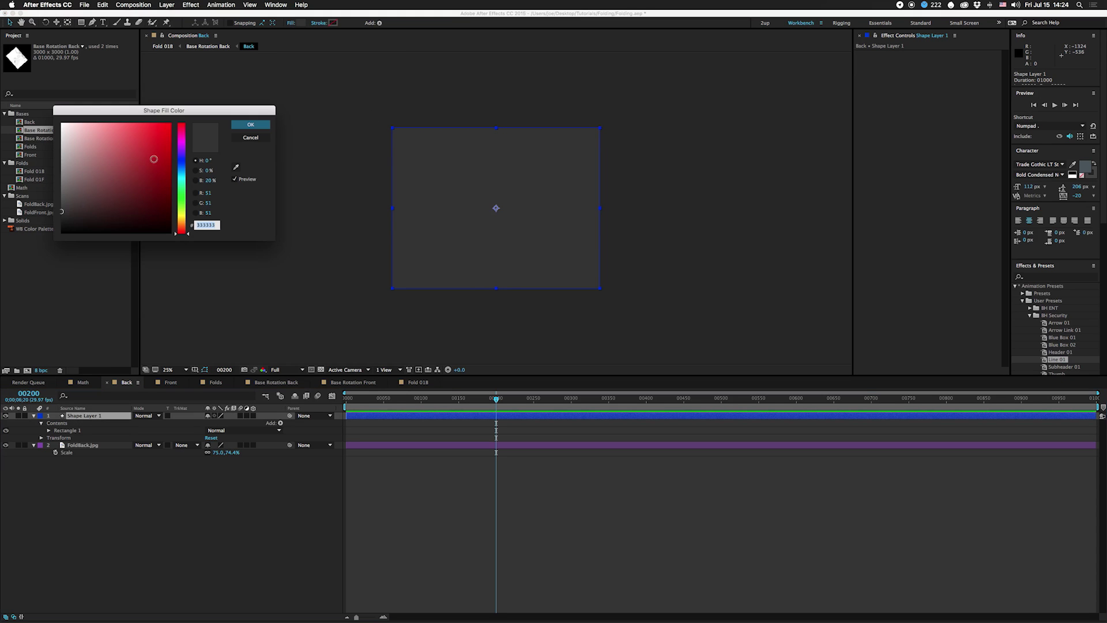
pyautogui.write('cc0000')
pyautogui.press('Return')
# Set the red shape layer's blending mode to Multiply and its opacity to 61%
pyautogui.click(147, 416)
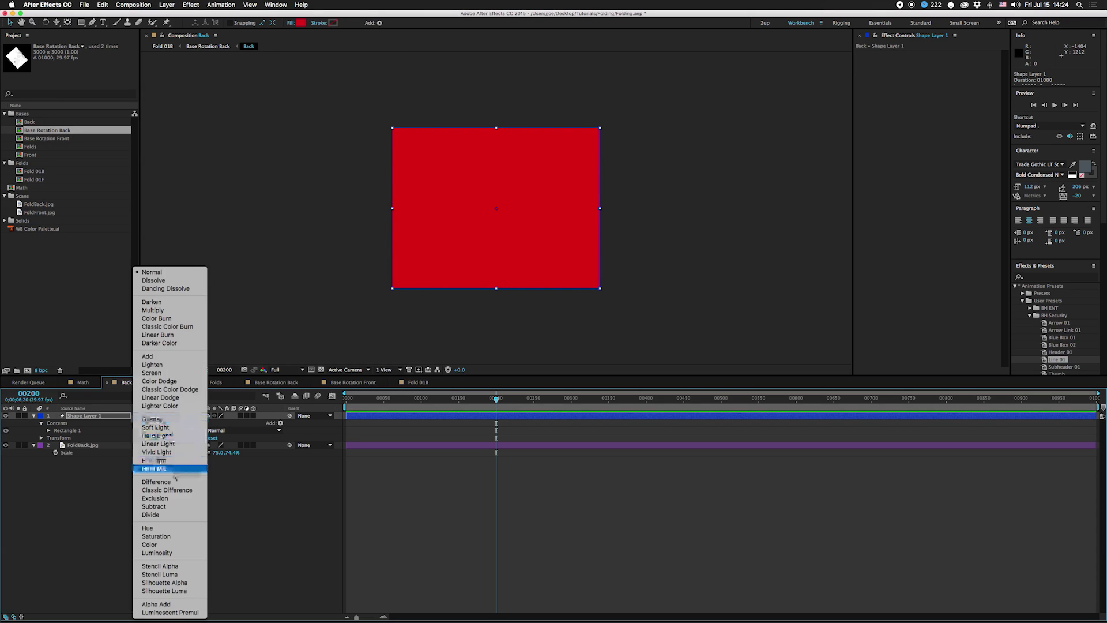
pyautogui.click(153, 310)
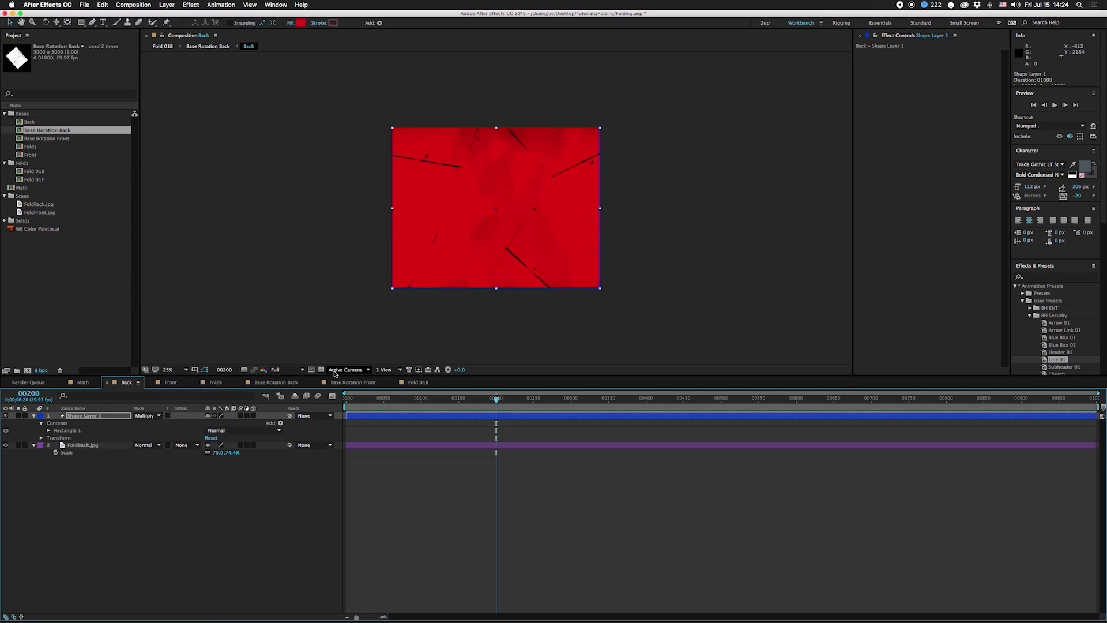
pyautogui.press('t')
pyautogui.moveTo(210, 425); pyautogui.dragTo(191, 425)
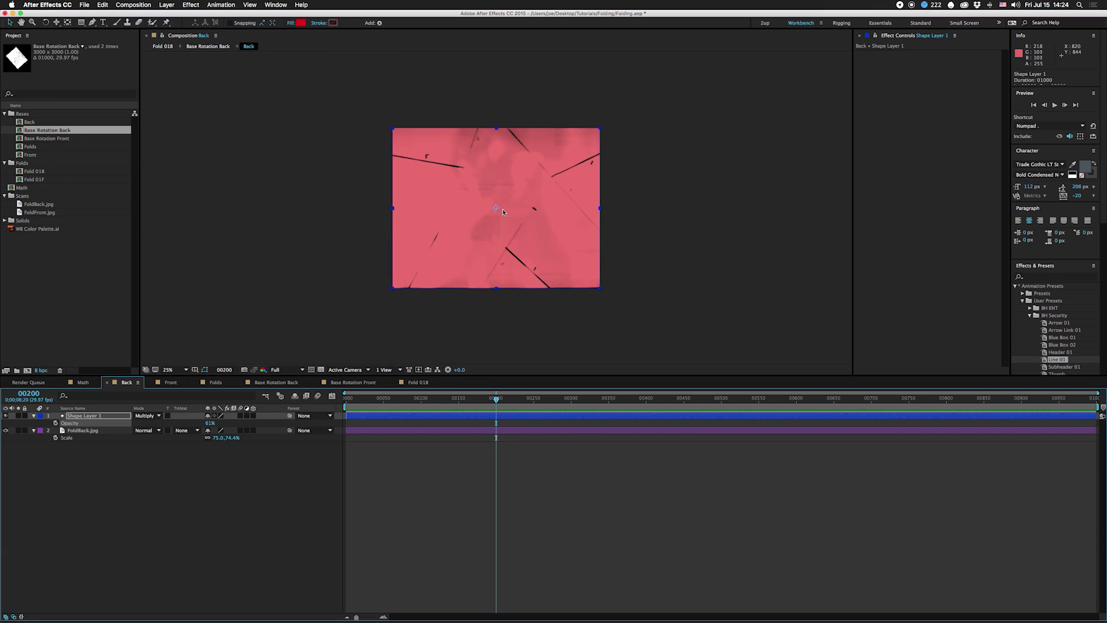
# In the Folds comp at frame 0, widen the rotating Fold 01F layer's mask to cover the paper's full width
pyautogui.click(215, 382)
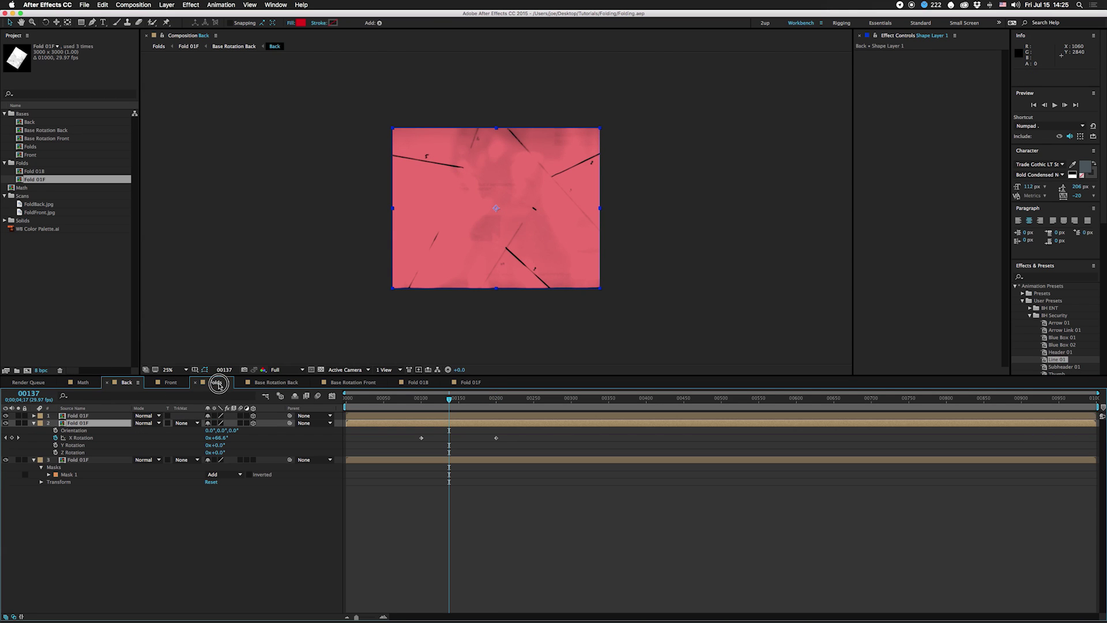
pyautogui.moveTo(423, 401); pyautogui.dragTo(306, 405)
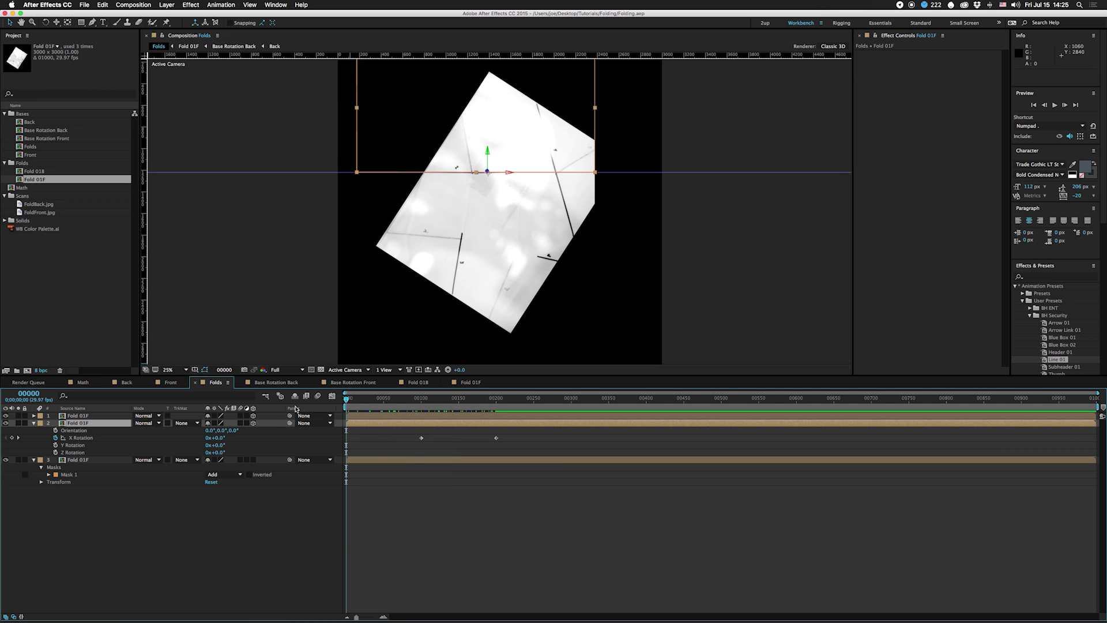
pyautogui.moveTo(524, 194); pyautogui.dragTo(505, 234)
pyautogui.press('g')
pyautogui.moveTo(576, 230); pyautogui.dragTo(652, 231)
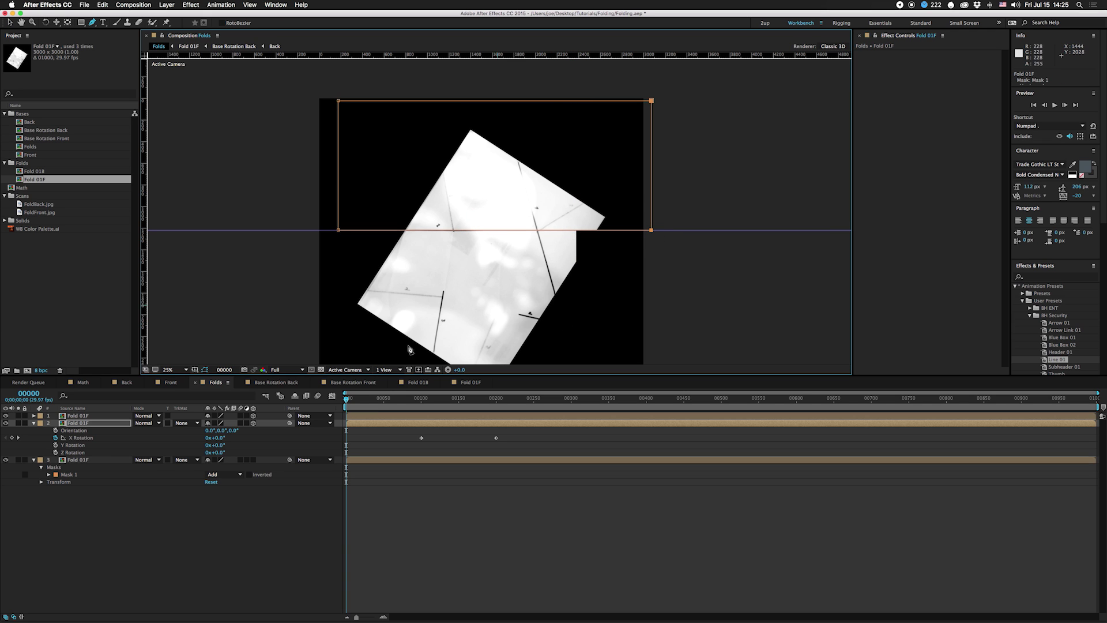
# Widen the mask of the bottom Fold 01F layer to include the paper's cut-off edge
pyautogui.click(77, 460)
pyautogui.moveTo(578, 231); pyautogui.dragTo(566, 146)
pyautogui.click(567, 143)
pyautogui.keyDown('shift'); pyautogui.click(568, 314); pyautogui.keyUp('shift')
pyautogui.moveTo(567, 315); pyautogui.dragTo(609, 313)
# Delete the old top Fold 01F copy and duplicate the rotating flap layer that has the widened mask
pyautogui.click(89, 418)
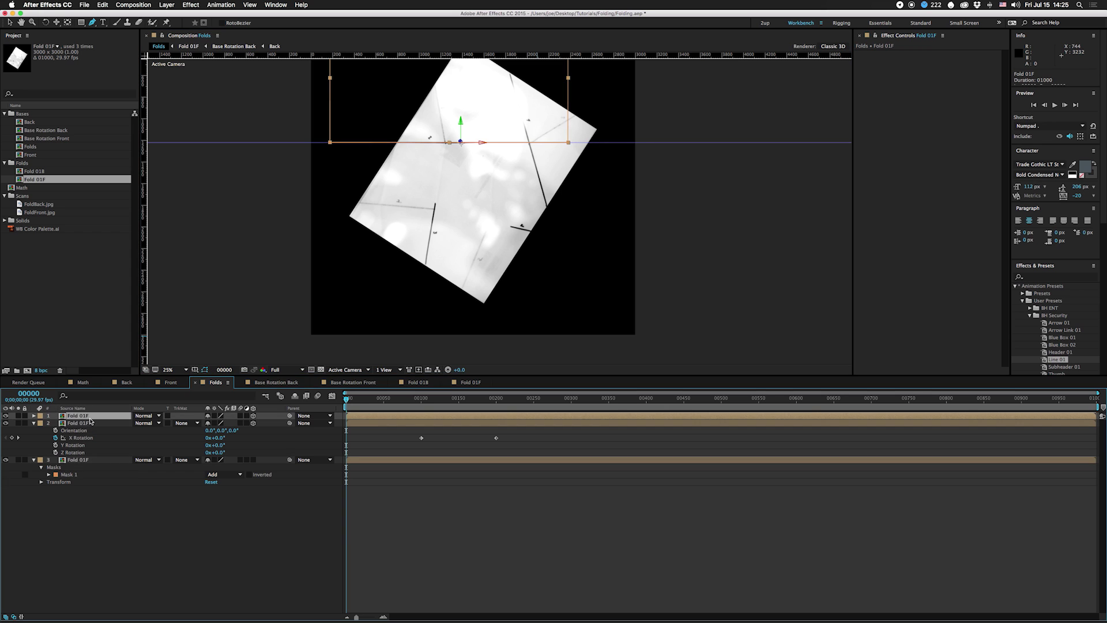
pyautogui.press('Delete')
pyautogui.click(89, 417)
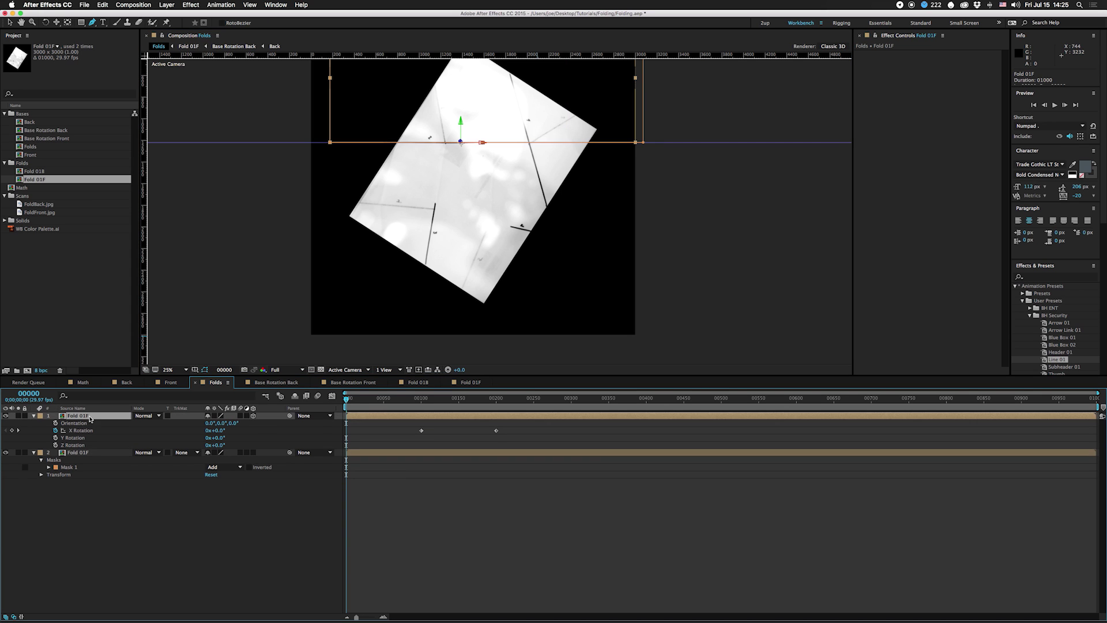
pyautogui.hotkey('ctrl', 'd')
# Replace the top layer's source with Fold 01B and check the fold at frame 200
pyautogui.moveTo(360, 398); pyautogui.dragTo(466, 400)
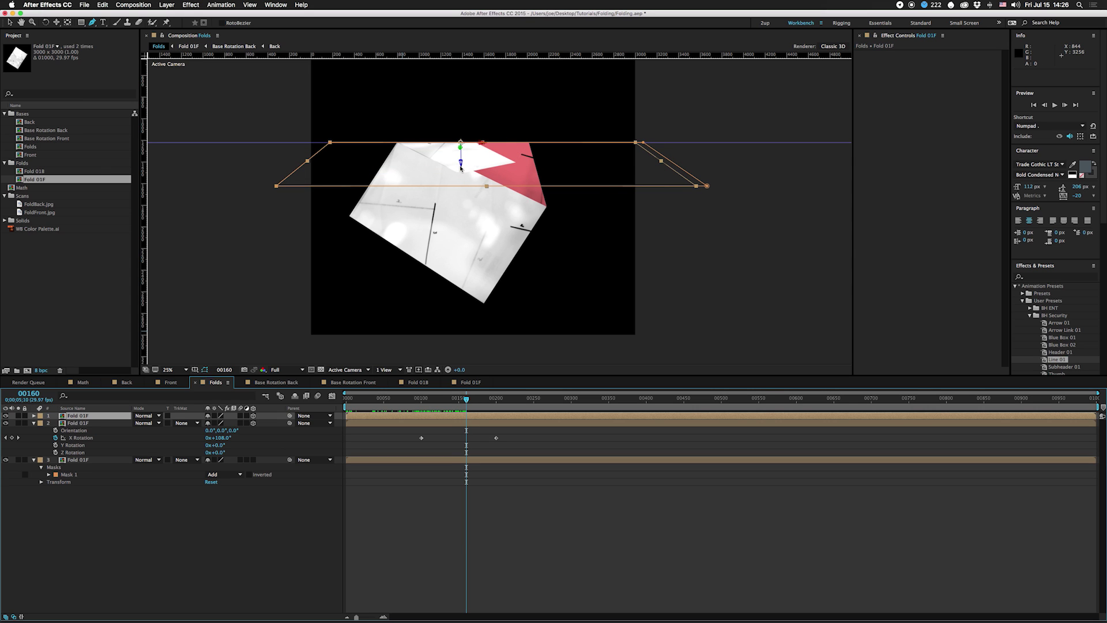
pyautogui.click(35, 171)
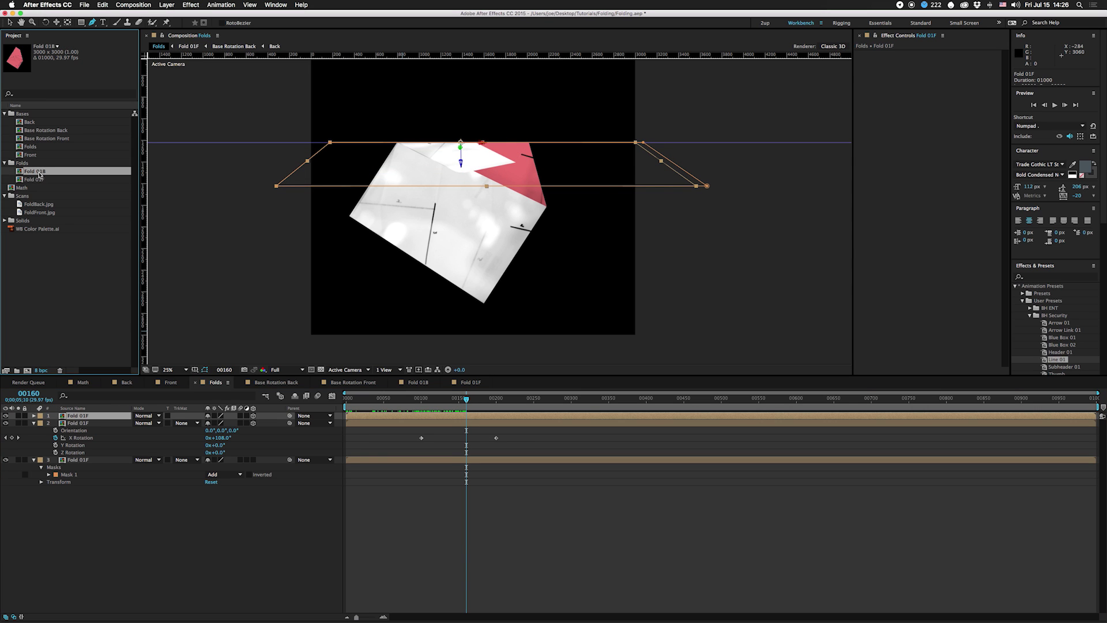
pyautogui.press('super+alt+slash')
pyautogui.press('k')
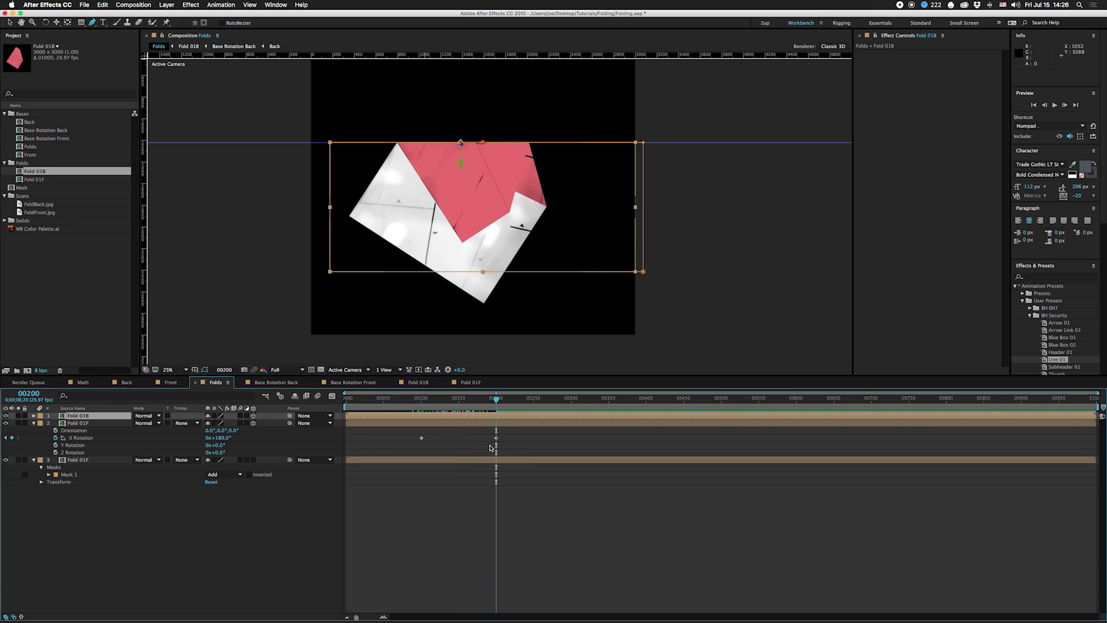
# At frame 152, where the flap is edge-on, trim Fold 01B to start and the rotating Fold 01F to end
pyautogui.click(418, 400)
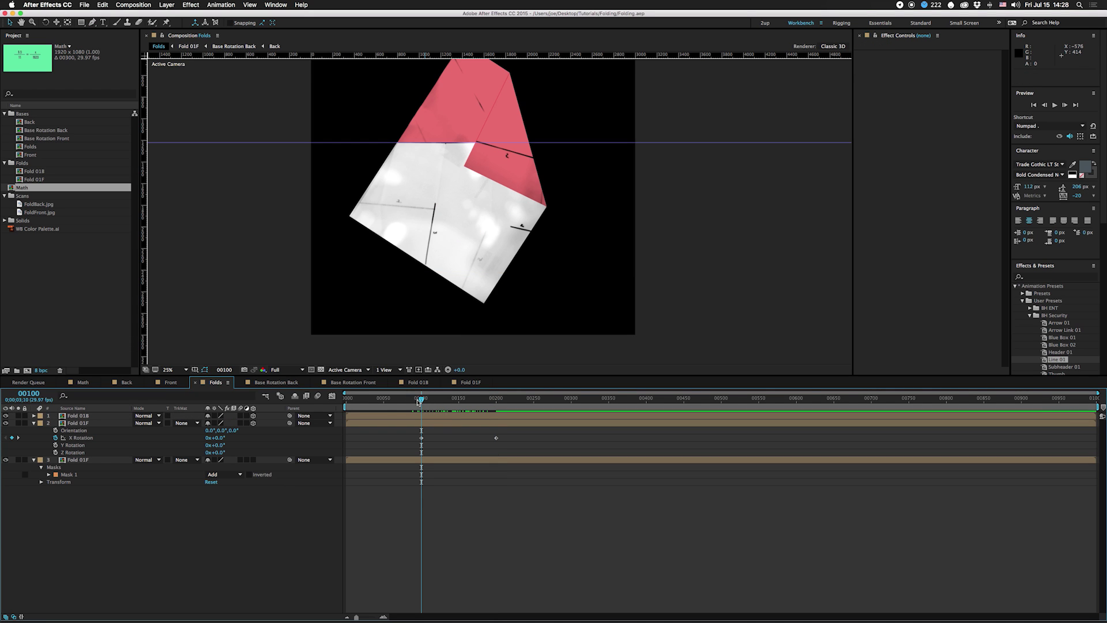
pyautogui.moveTo(419, 401); pyautogui.dragTo(460, 400)
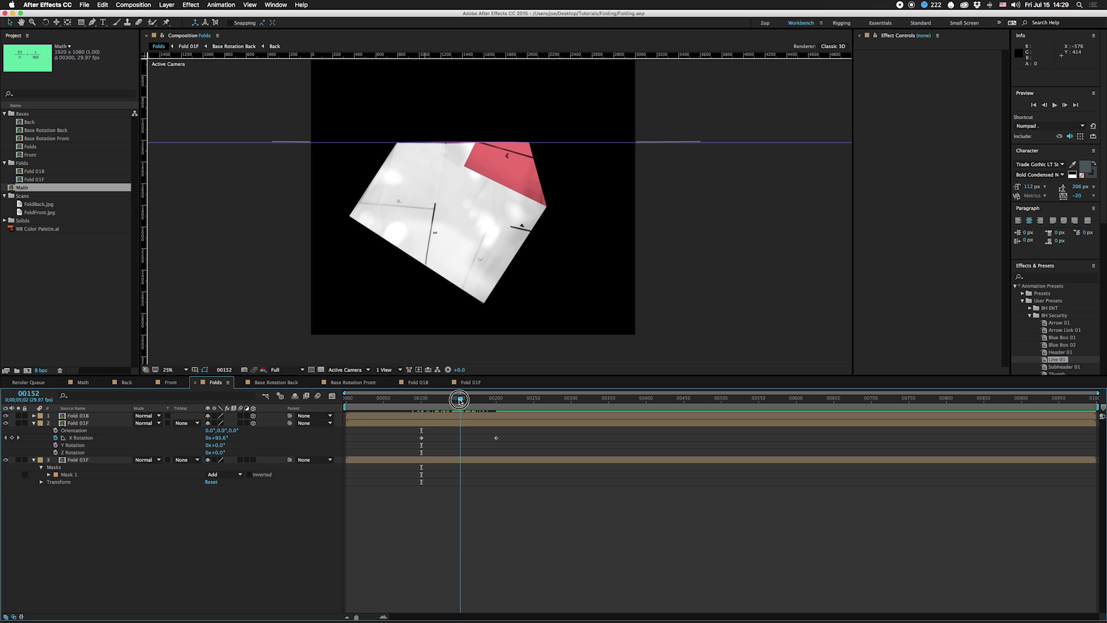
pyautogui.click(451, 414)
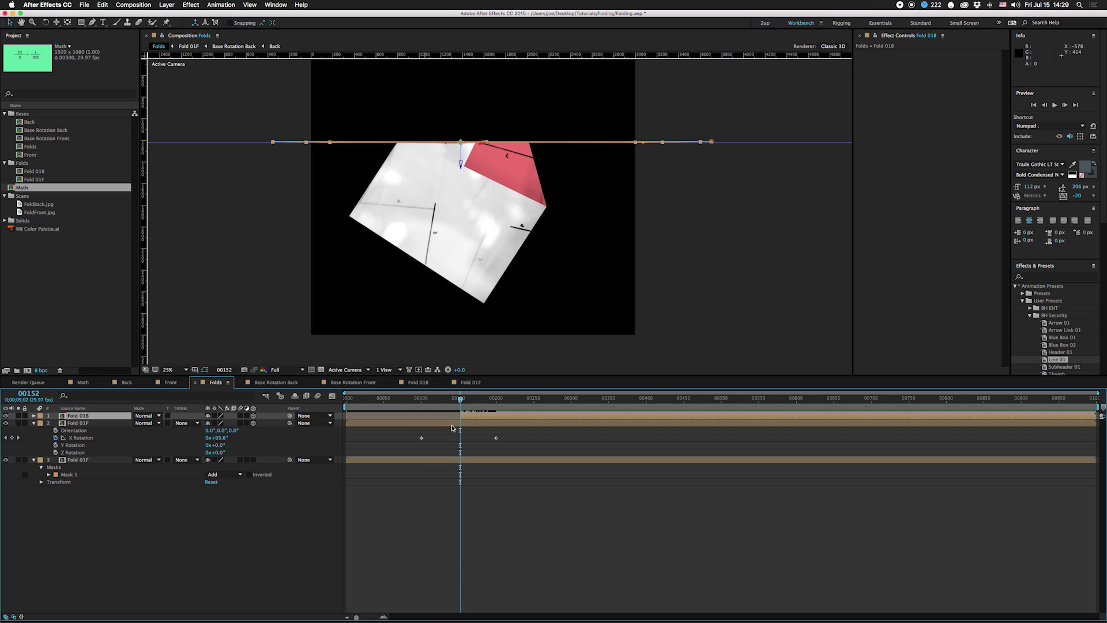
pyautogui.press('F2')
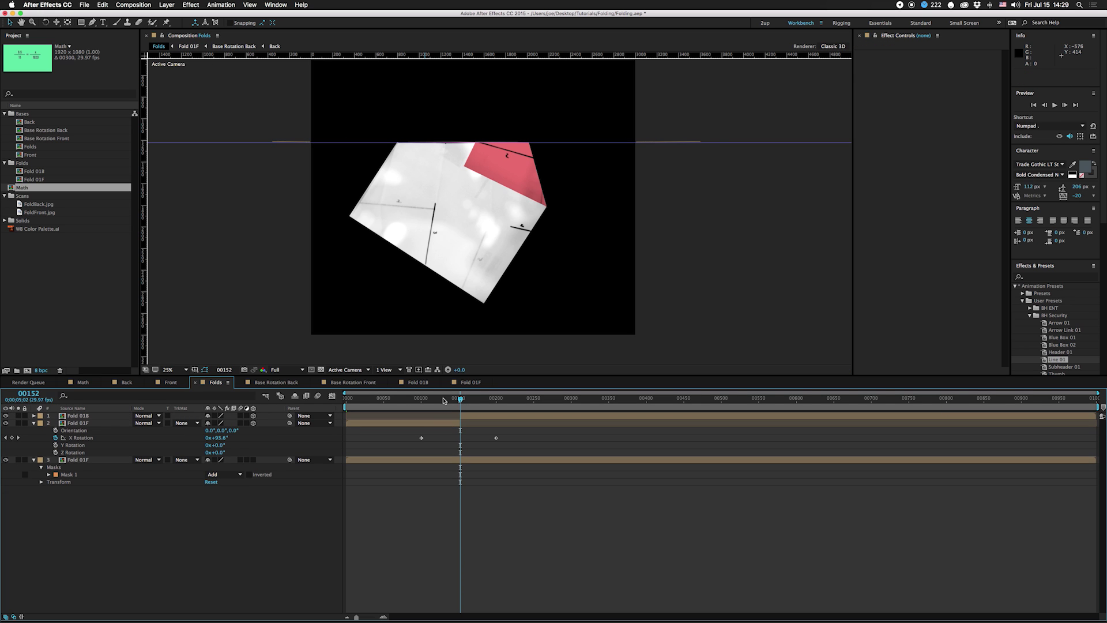
pyautogui.moveTo(443, 398)
pyautogui.mouseDown()
pyautogui.moveTo(421, 398)
pyautogui.moveTo(431, 398)
pyautogui.mouseUp()
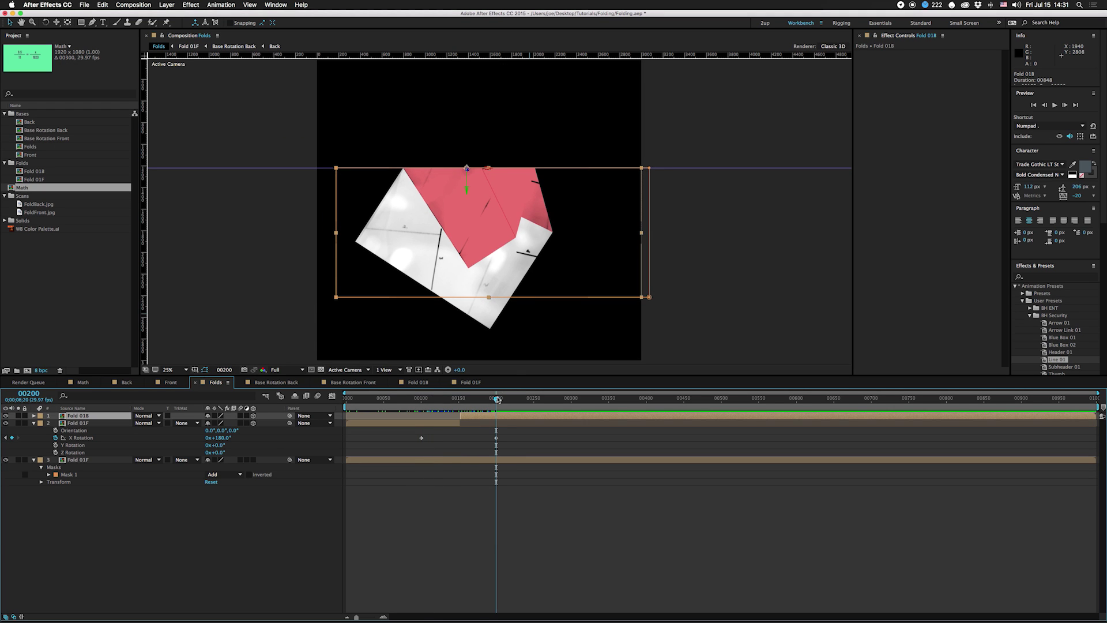
# Add a null object to the Folds comp and parent all three fold layers to it
pyautogui.moveTo(530, 231)
pyautogui.mouseDown()
pyautogui.moveTo(532, 261)
pyautogui.moveTo(533, 230)
pyautogui.mouseUp()
pyautogui.press('v')
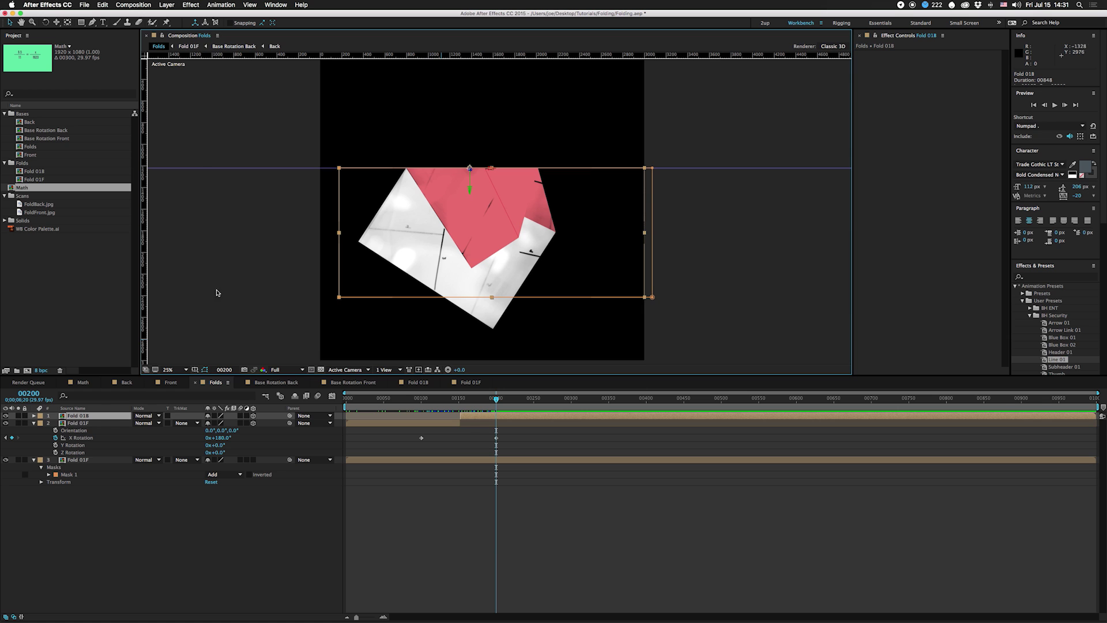
pyautogui.click(166, 5)
pyautogui.moveTo(173, 23)
pyautogui.click(298, 55)
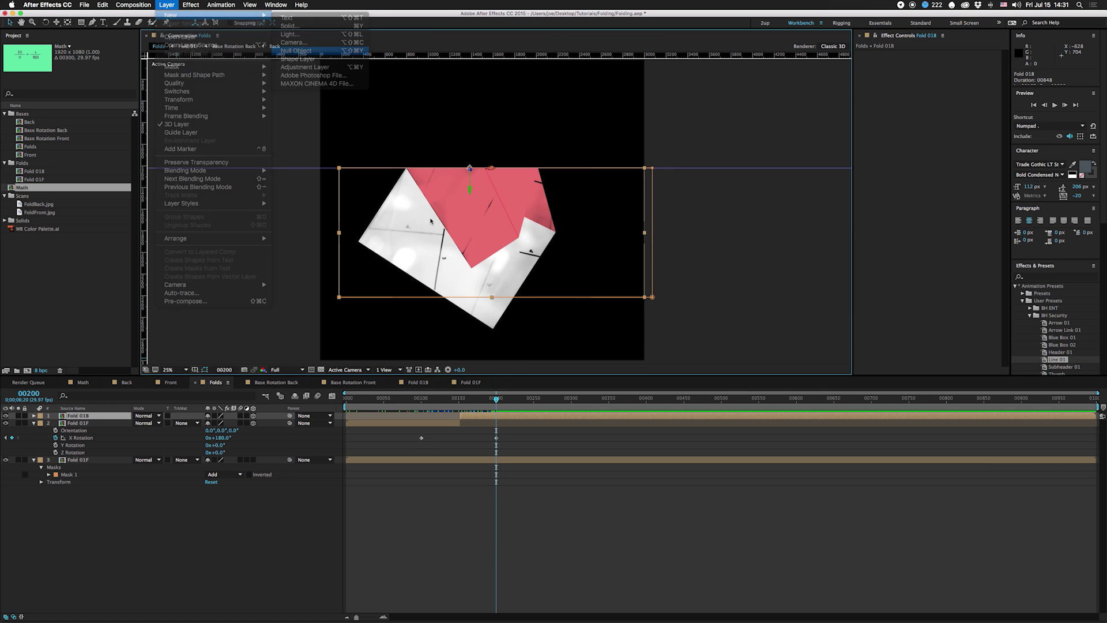
pyautogui.keyDown('shift'); pyautogui.click(78, 468); pyautogui.keyUp('shift')
pyautogui.moveTo(290, 468); pyautogui.dragTo(84, 417)
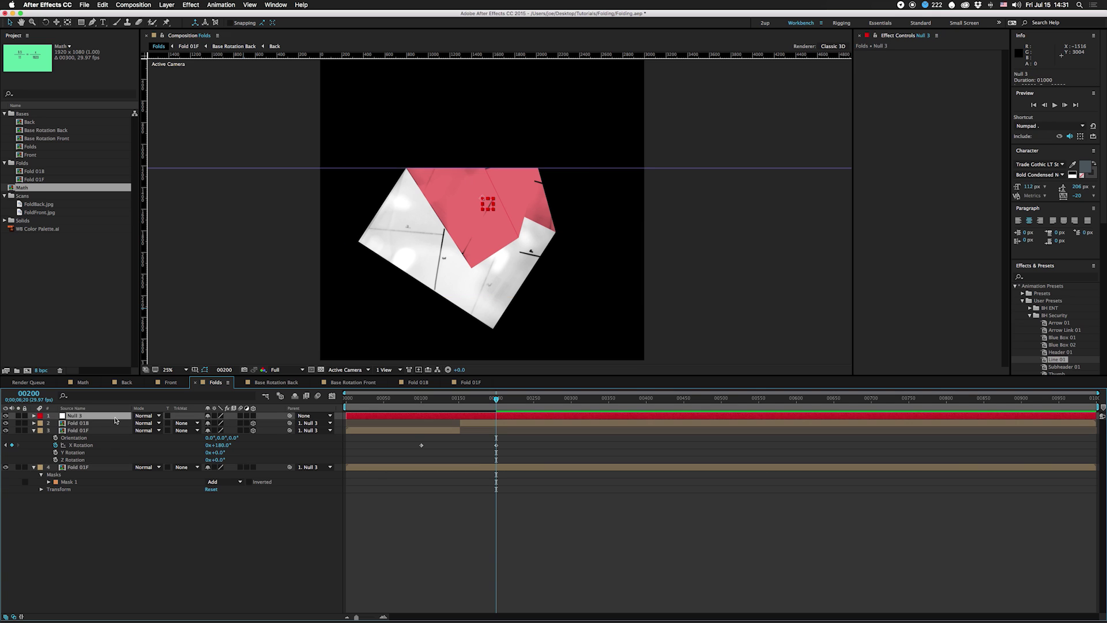
# Rotate the new null to 81° so the folded paper turns for the next fold
pyautogui.press('r')
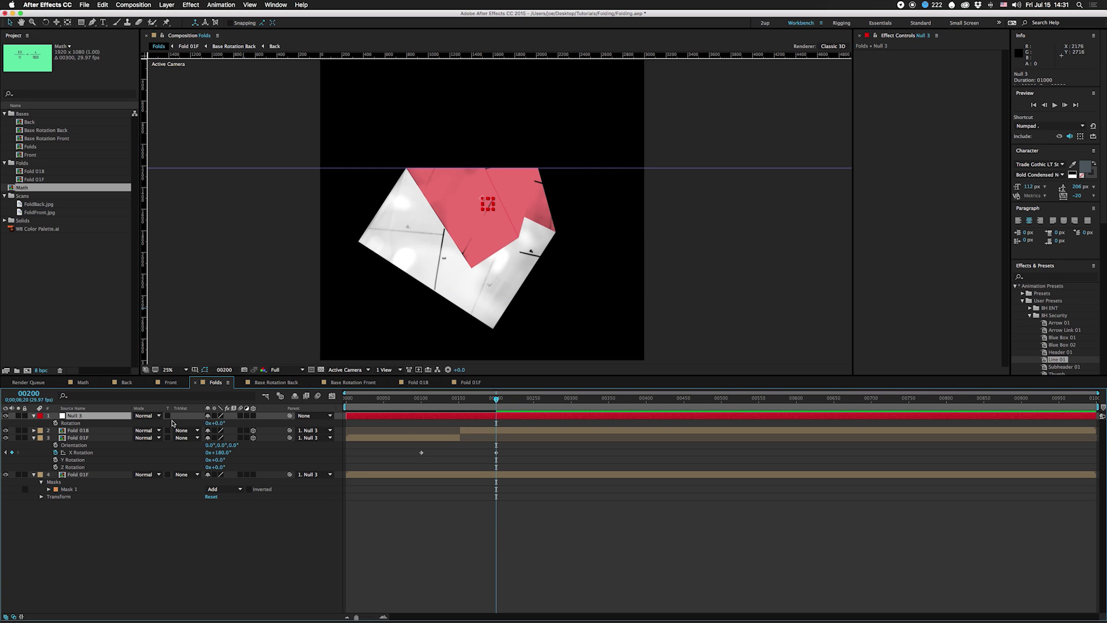
pyautogui.moveTo(221, 423); pyautogui.dragTo(256, 422)
pyautogui.moveTo(521, 167); pyautogui.dragTo(521, 184)
# Pre-compose all layers of the Folds comp into a new composition named Fold 02F, moving all attributes
pyautogui.click(93, 424)
pyautogui.hotkey('ctrl', 'a')
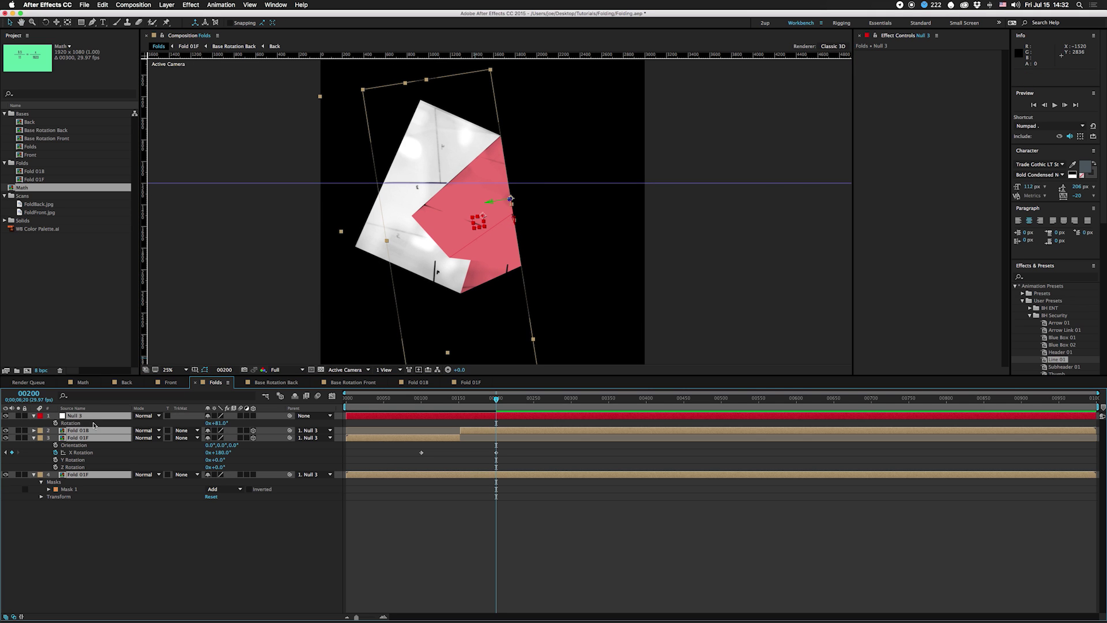
pyautogui.hotkey('ctrl', 'shift', 'c')
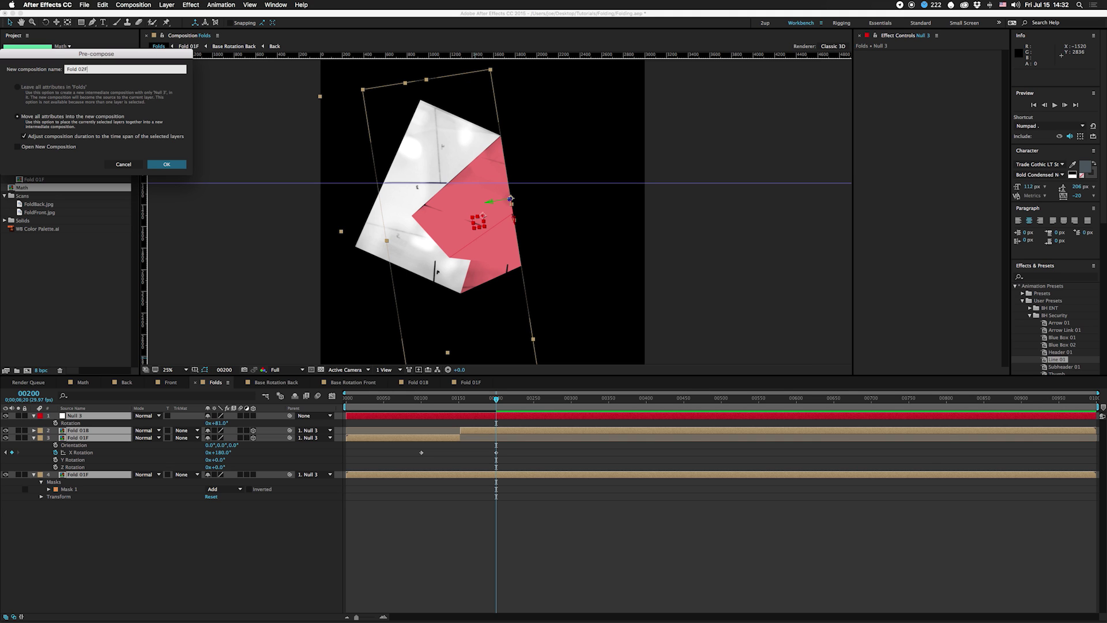
pyautogui.press('Return')
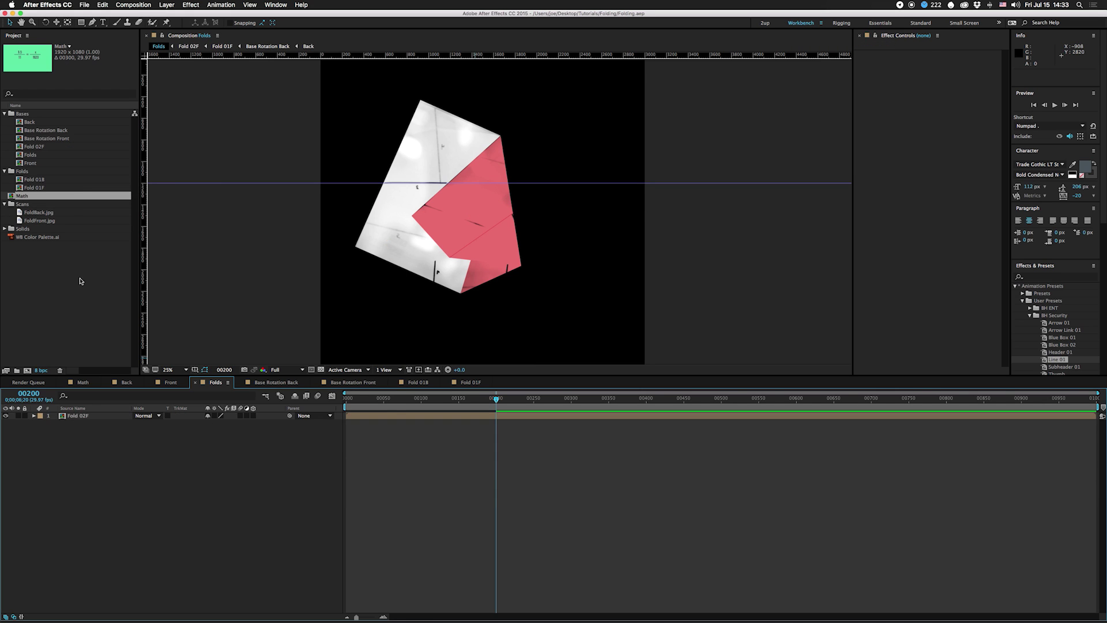
# Move the Fold 02F comp into the Folds folder, duplicate it and rename the copy Fold 02B
pyautogui.click(31, 147)
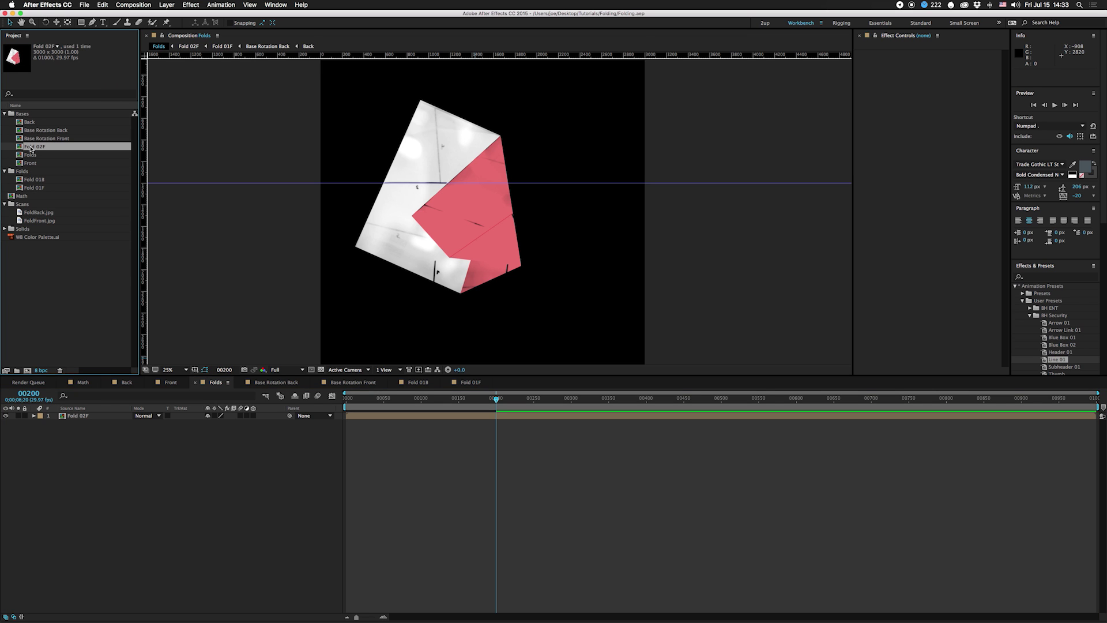
pyautogui.moveTo(26, 147); pyautogui.dragTo(13, 171)
pyautogui.press('super+d')
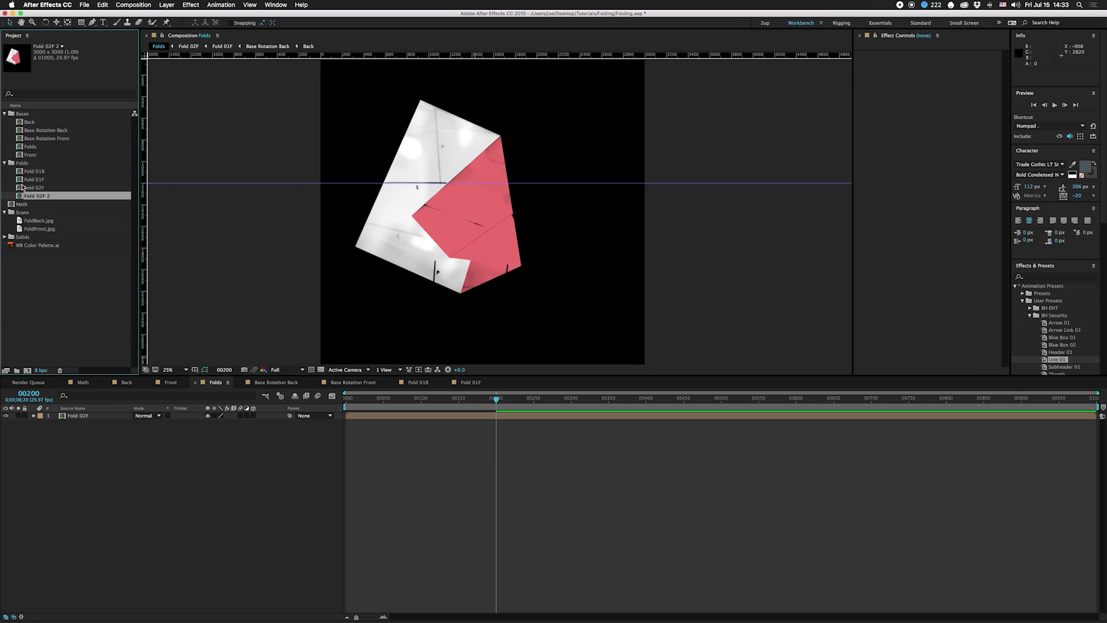
pyautogui.press('Return')
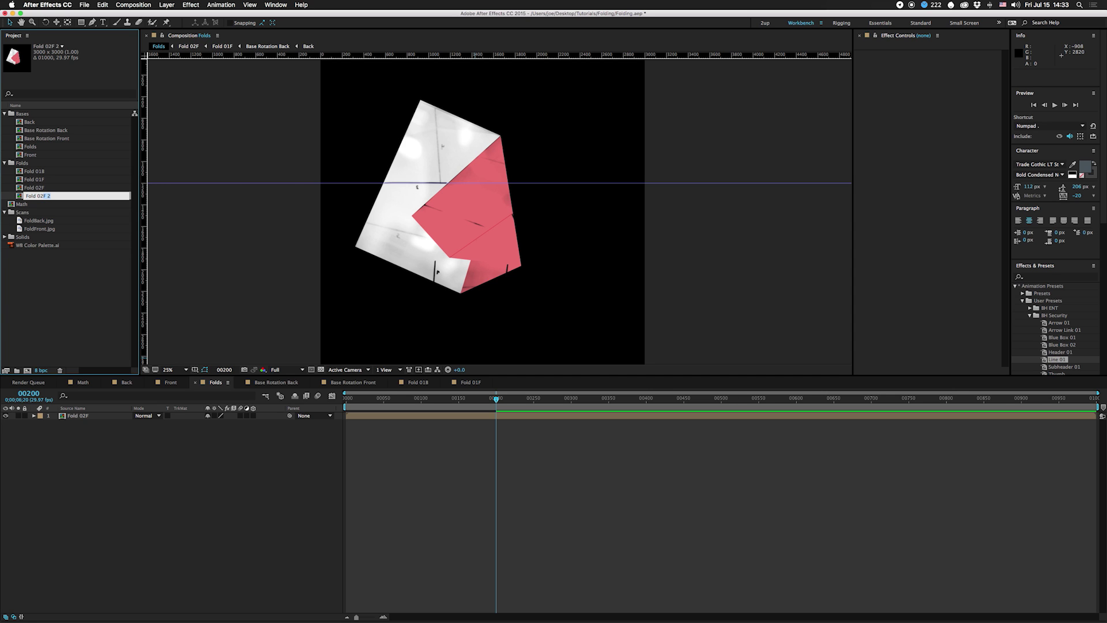
pyautogui.write('Fold 02B')
pyautogui.press('Return')
# Open the Fold 02B comp and delete its trimmed, rotating Fold 01F layer
pyautogui.doubleClick(35, 188)
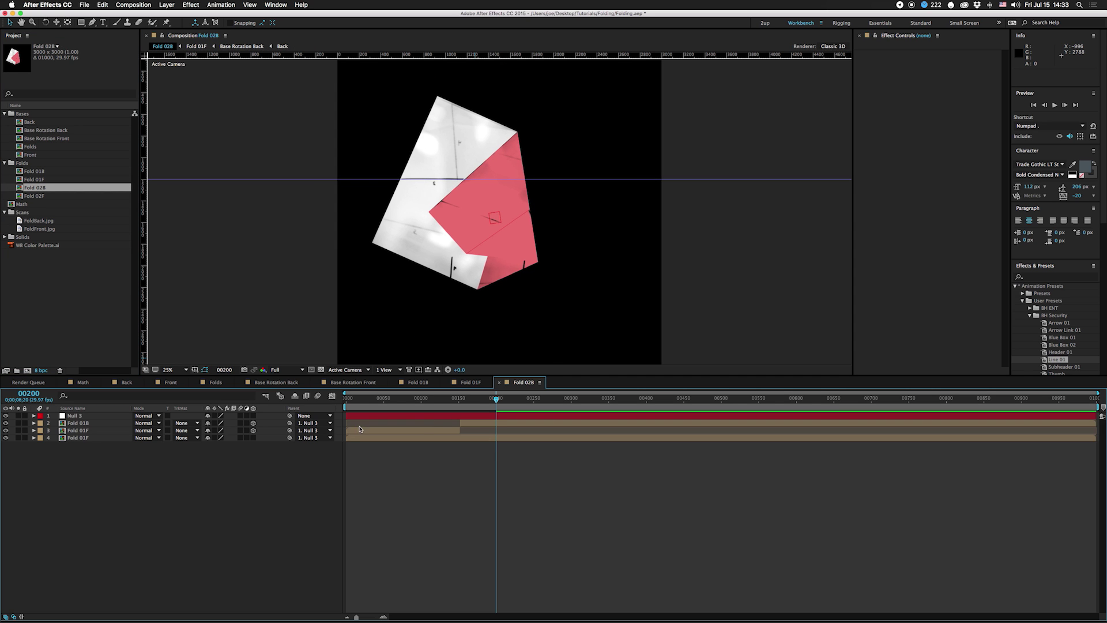
pyautogui.click(445, 433)
pyautogui.moveTo(464, 399); pyautogui.dragTo(555, 409)
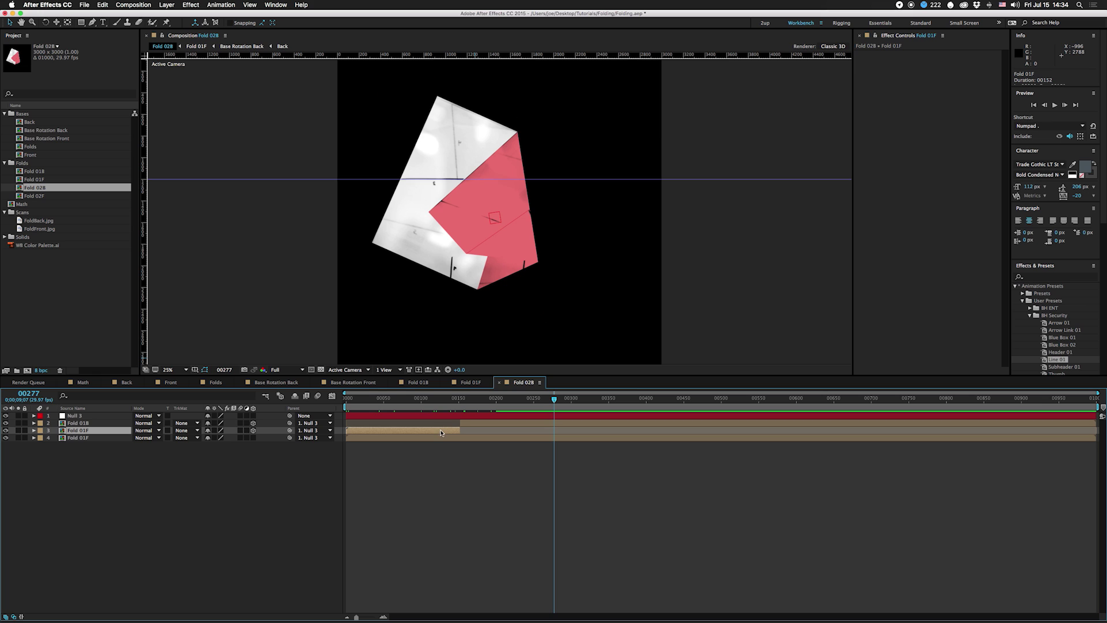
pyautogui.press('Delete')
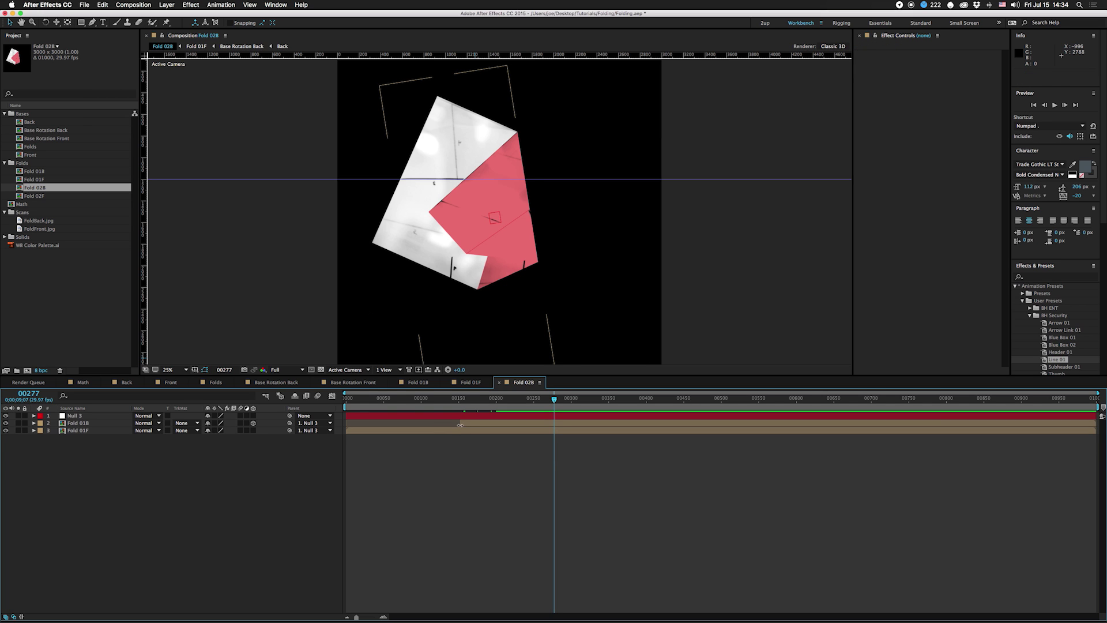
# Extend the Fold 01B layer back to frame 0 and remove all its X Rotation keyframes
pyautogui.click(357, 423)
pyautogui.press('u')
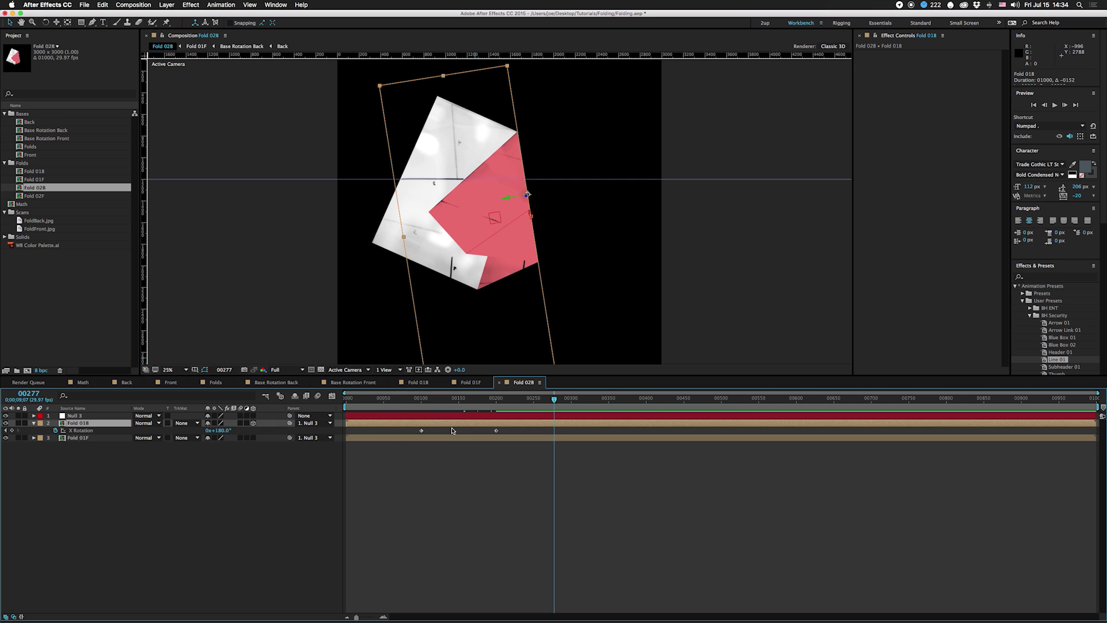
pyautogui.click(56, 430)
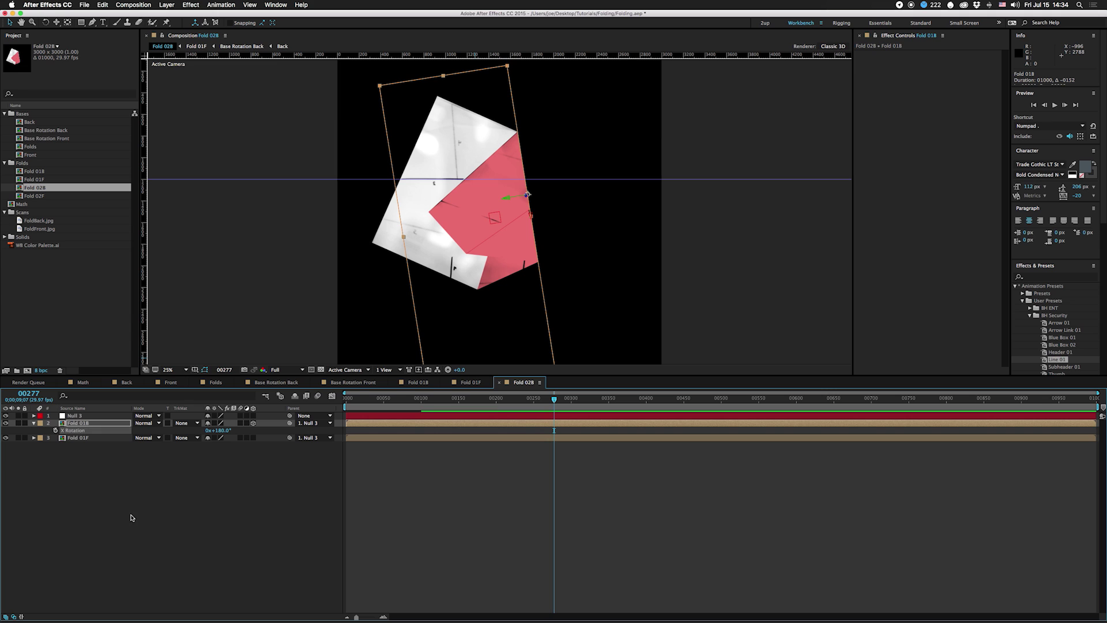
# Replace the source of the bottom Fold 01F layer in Fold 02B with Fold 01B
pyautogui.click(78, 439)
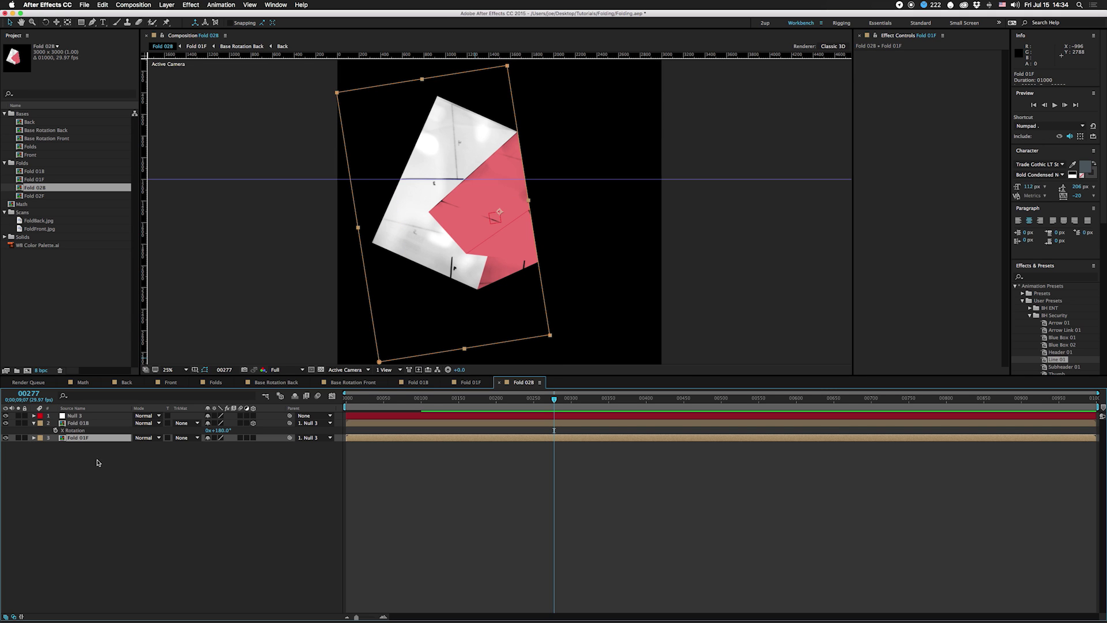
pyautogui.click(41, 172)
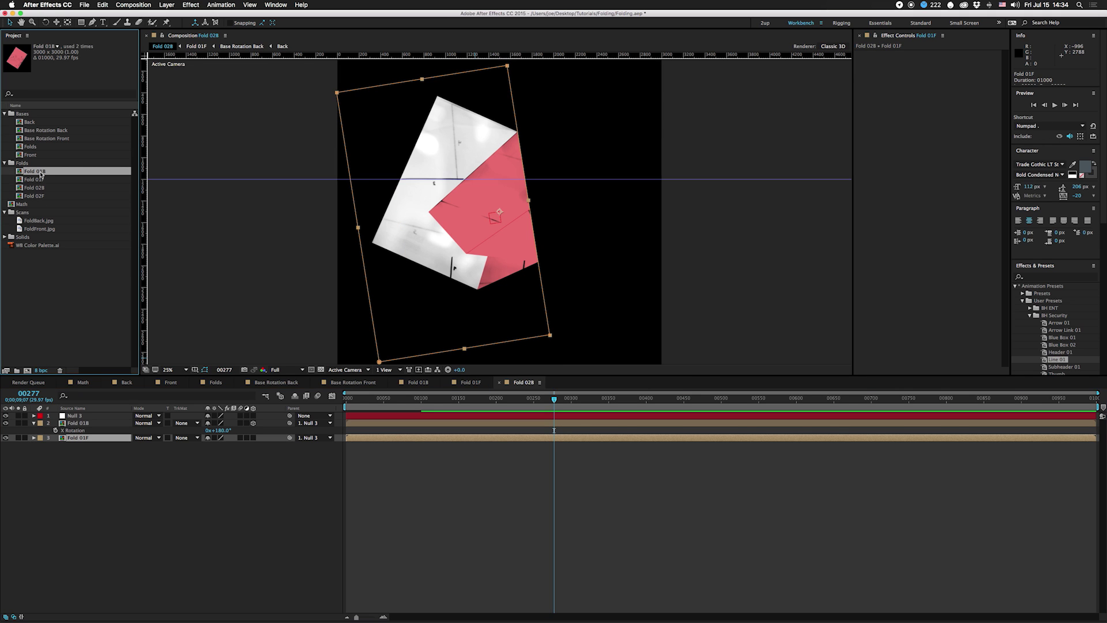
pyautogui.press('super+alt+slash')
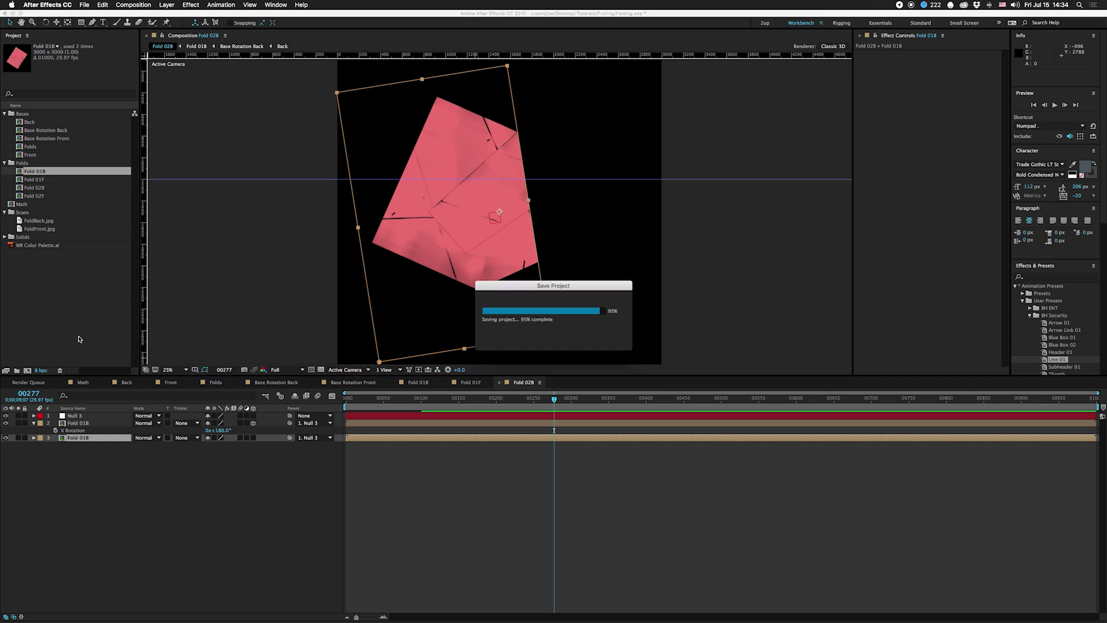
# Set the blending mode of both Fold 01B layers in the Fold 02B comp to Alpha Add
pyautogui.click(91, 424)
pyautogui.keyDown('shift'); pyautogui.click(81, 437); pyautogui.keyUp('shift')
pyautogui.click(153, 423)
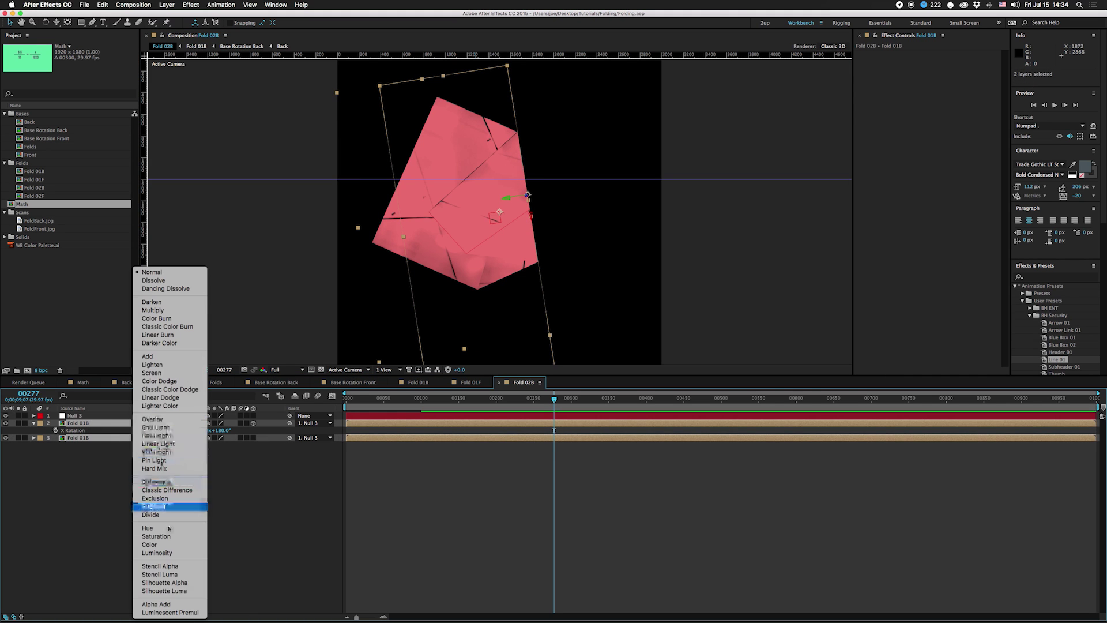
pyautogui.click(152, 603)
pyautogui.click(465, 294)
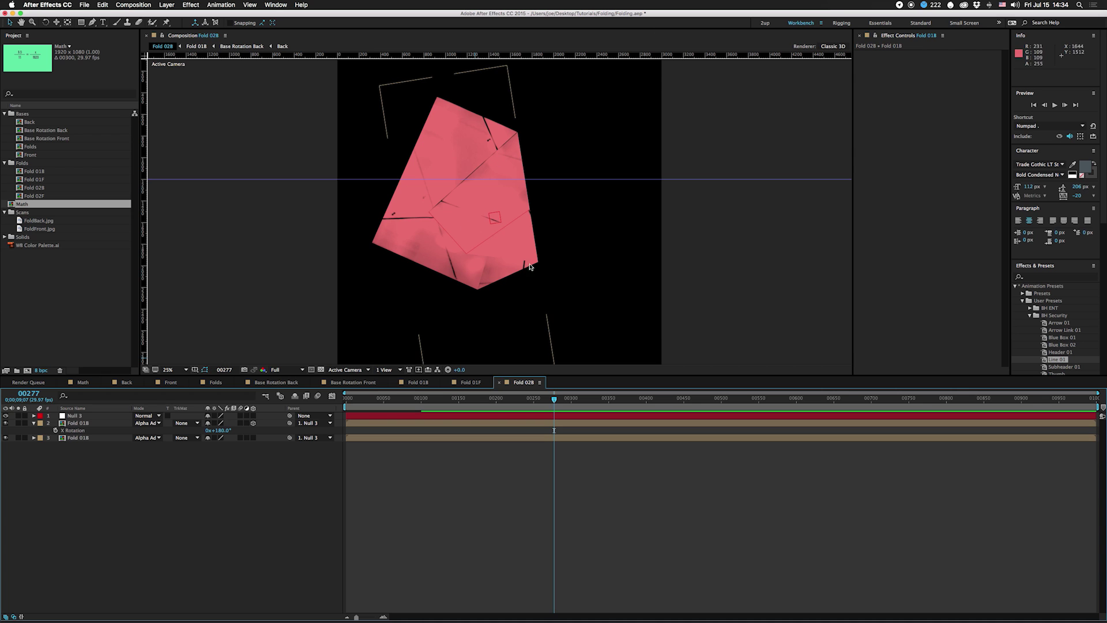
# In the Fold 01F comp, set the blending mode of all three Base Rotation layers to Alpha Add
pyautogui.click(475, 385)
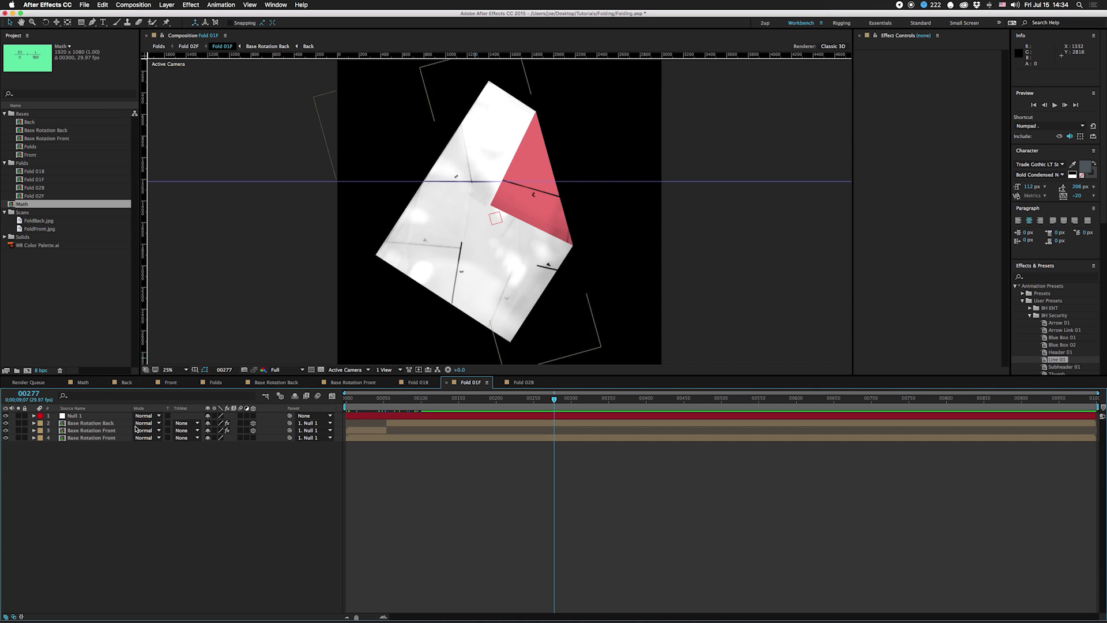
pyautogui.click(90, 422)
pyautogui.keyDown('shift'); pyautogui.click(91, 437); pyautogui.keyUp('shift')
pyautogui.click(153, 423)
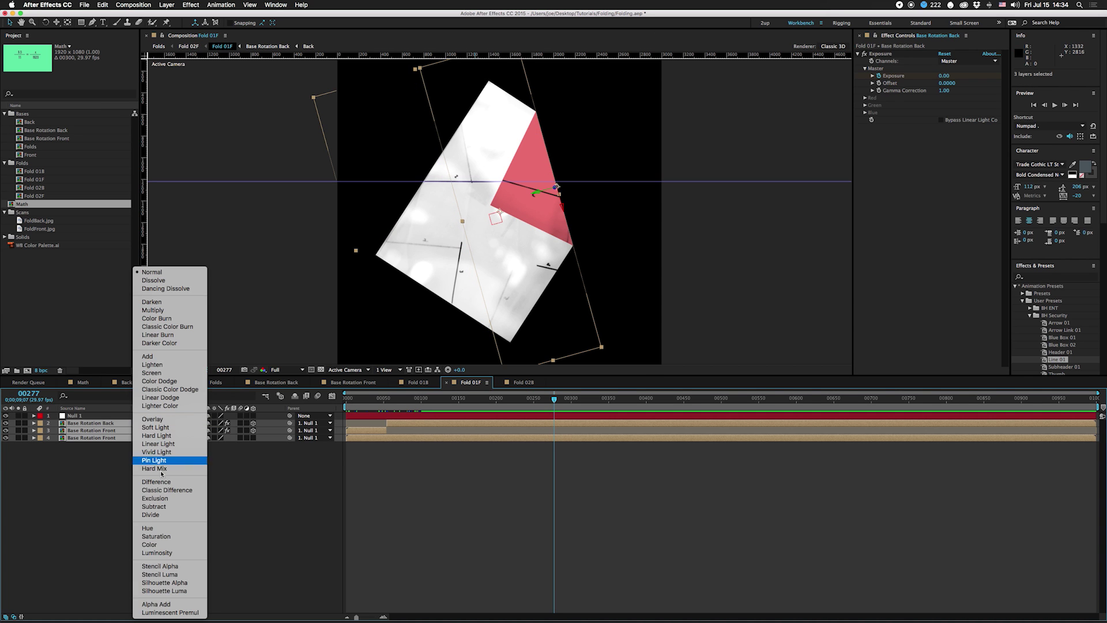
pyautogui.click(157, 604)
# Check the Fold 01B comp, scrub through the fold in the Folds comp and go to frame 200
pyautogui.click(420, 382)
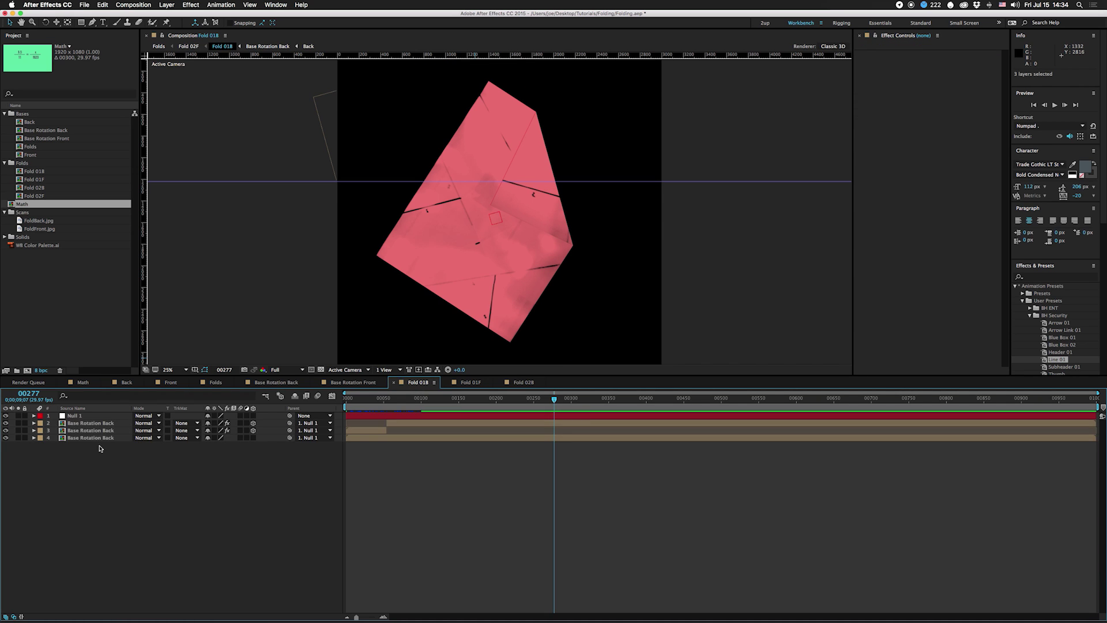
pyautogui.click(215, 382)
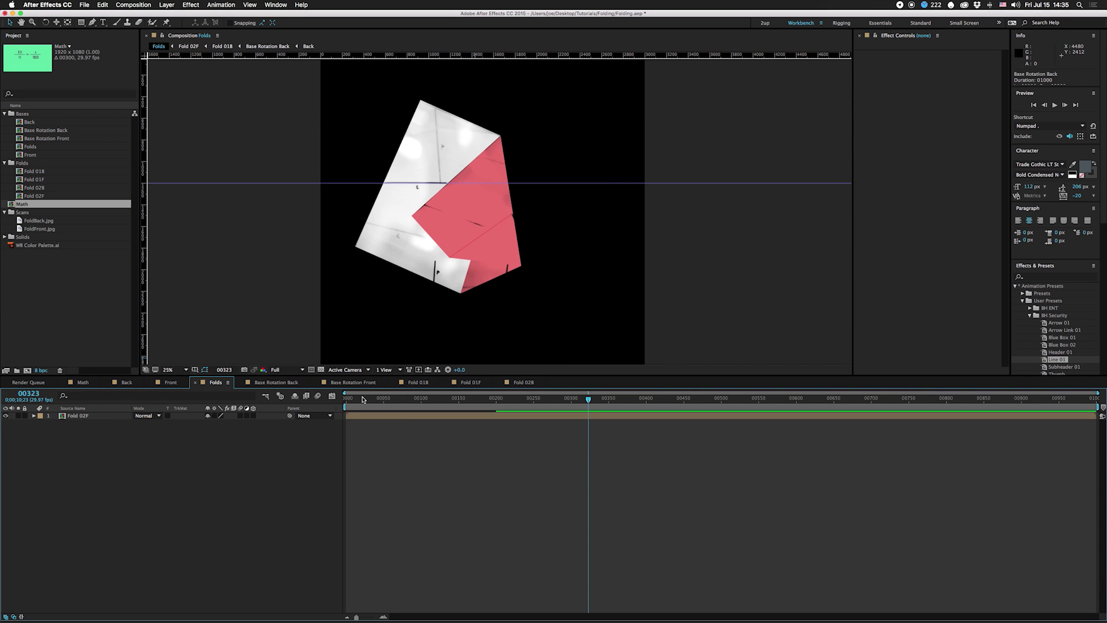
pyautogui.moveTo(346, 398); pyautogui.dragTo(495, 413)
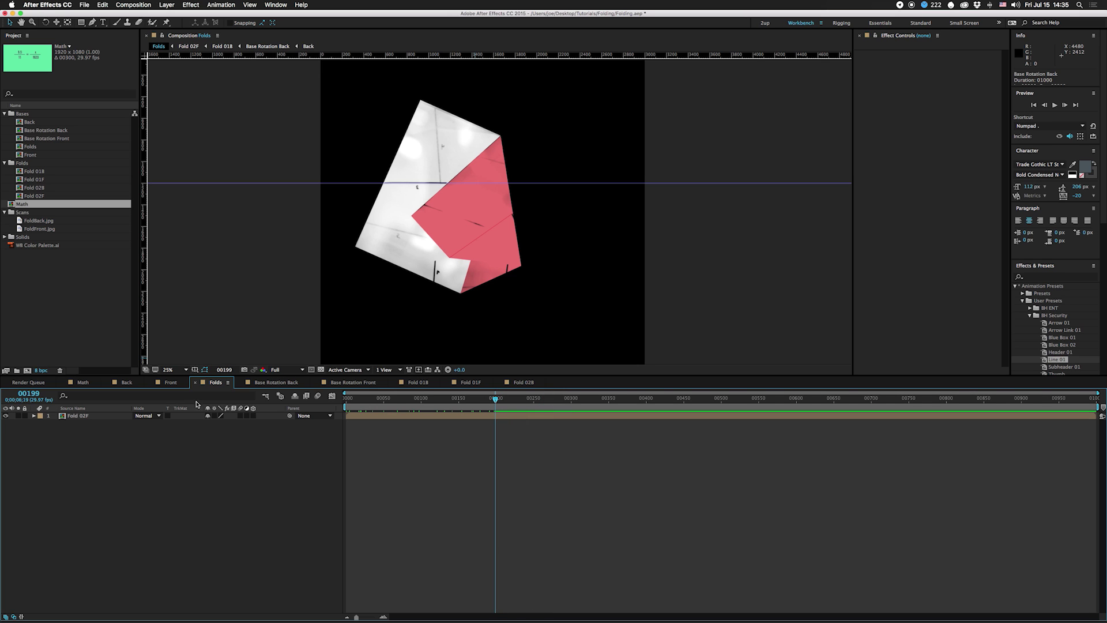
pyautogui.click(32, 394)
pyautogui.write('200')
pyautogui.press('Return')
pyautogui.click(414, 224)
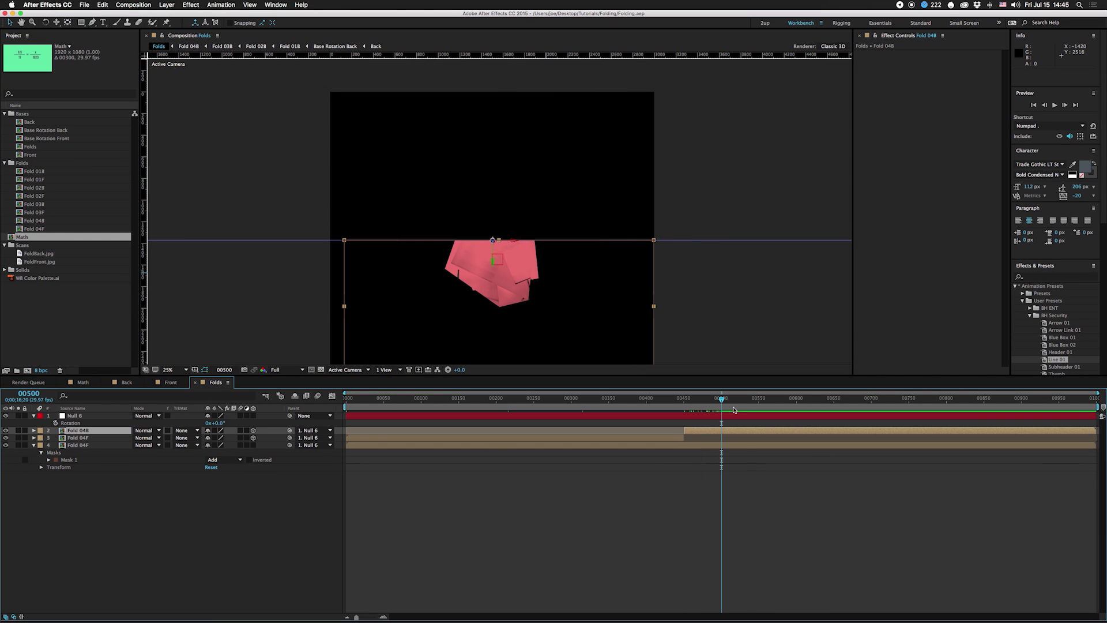
# At frame 0, rotate Null 6 to -14° and move the horizontal guide to the paper's top edge at 760
pyautogui.click(85, 416)
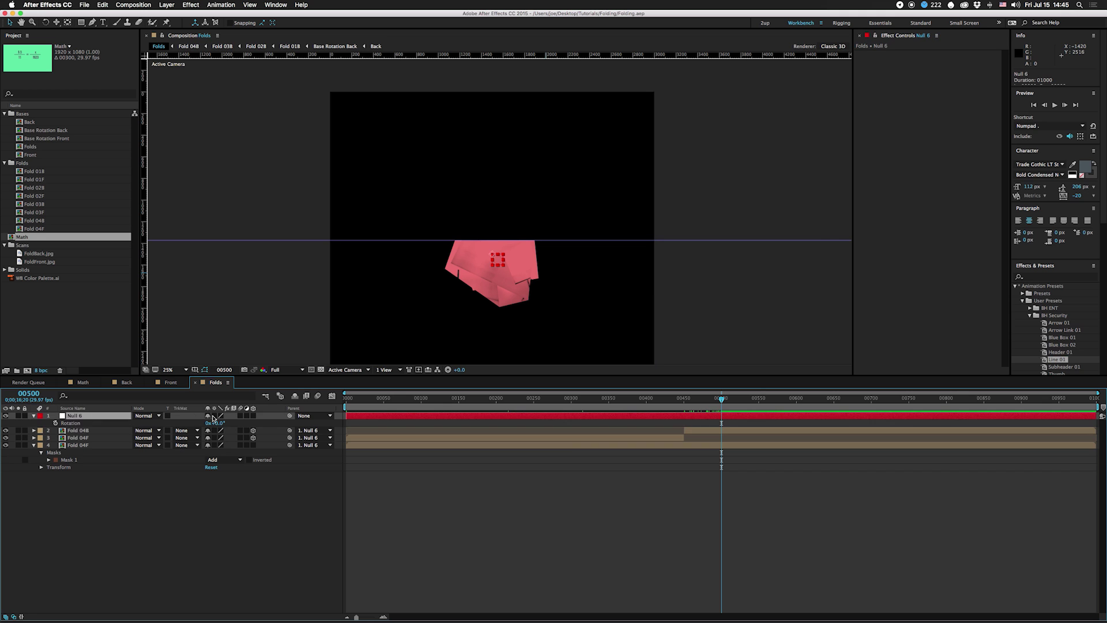
pyautogui.moveTo(717, 404); pyautogui.dragTo(346, 410)
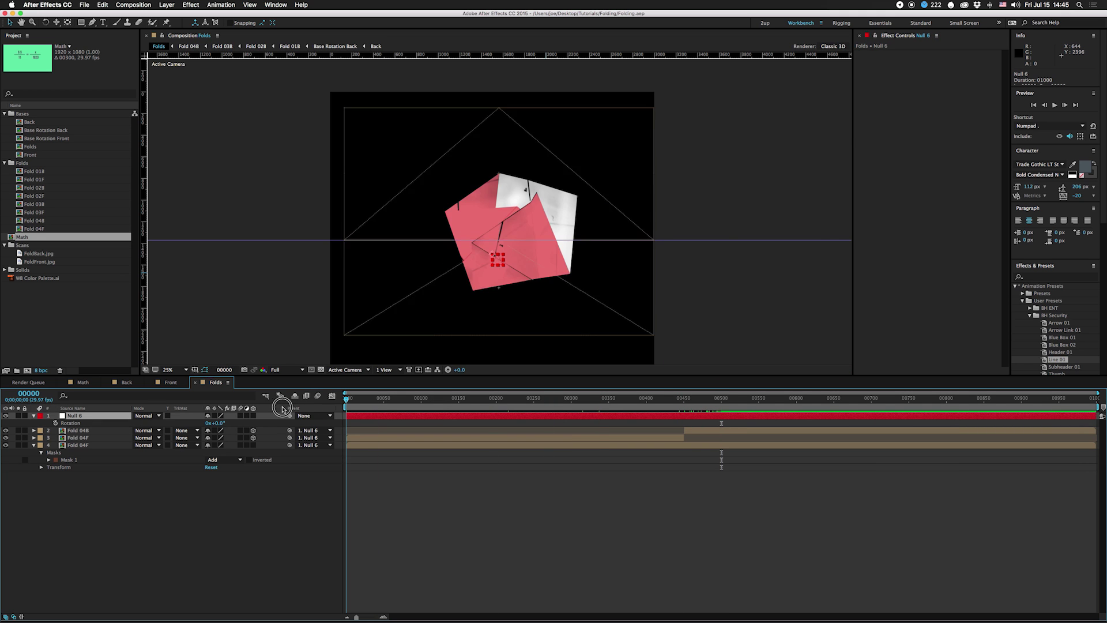
pyautogui.moveTo(219, 425); pyautogui.dragTo(215, 425)
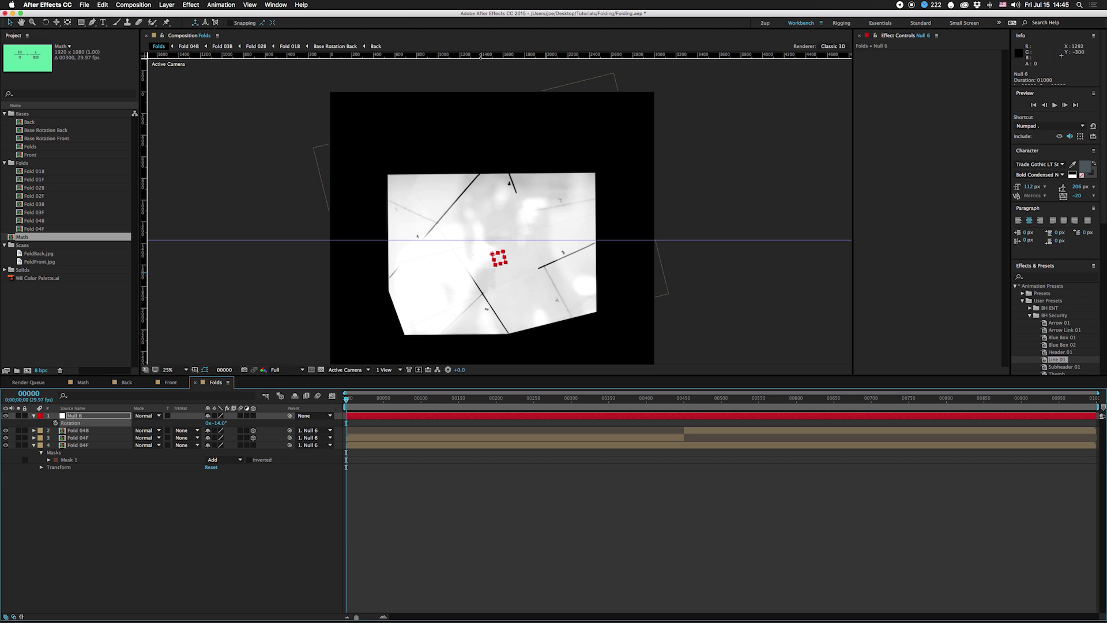
pyautogui.moveTo(368, 240); pyautogui.dragTo(373, 173)
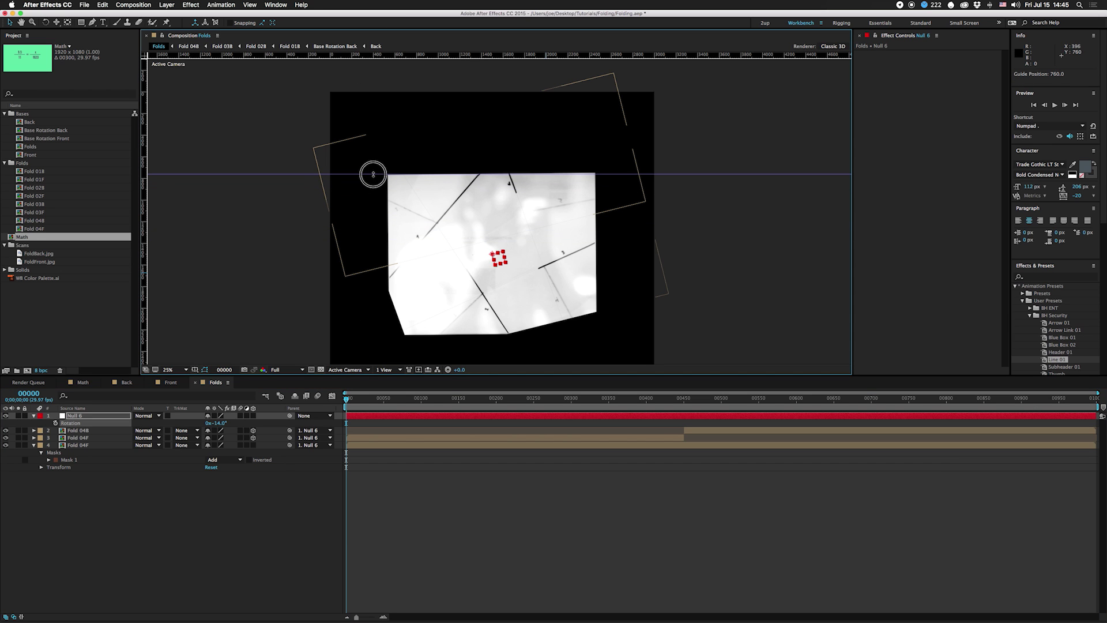
# Fine-tune Null 6's rotation to -13.5° to align the paper's top edge with the guide
pyautogui.press('.')
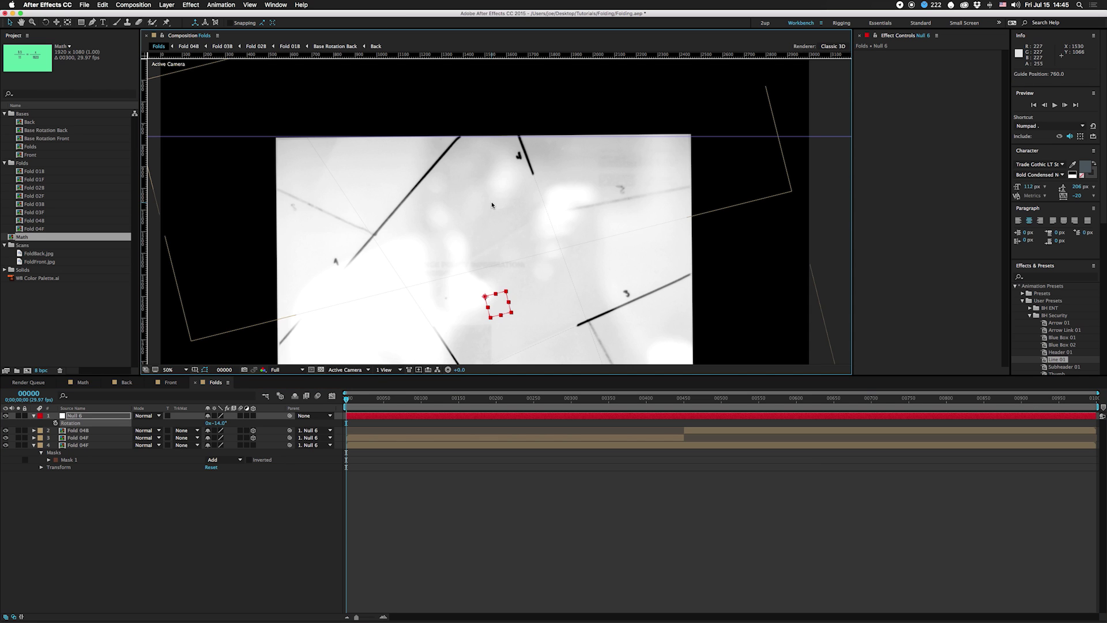
pyautogui.click(220, 423)
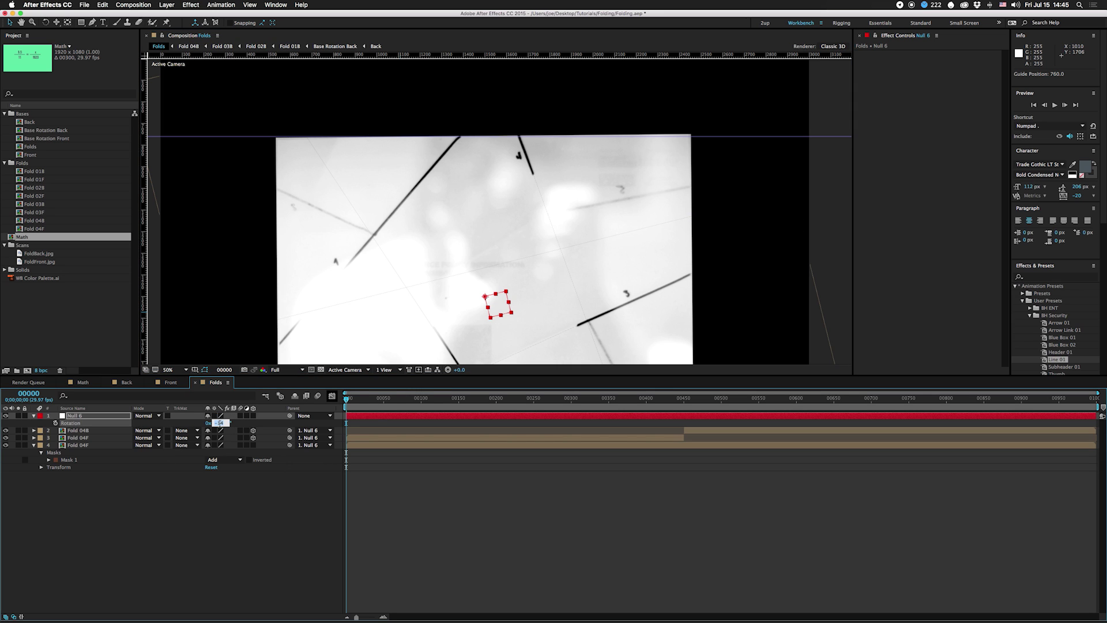
pyautogui.press('Up')
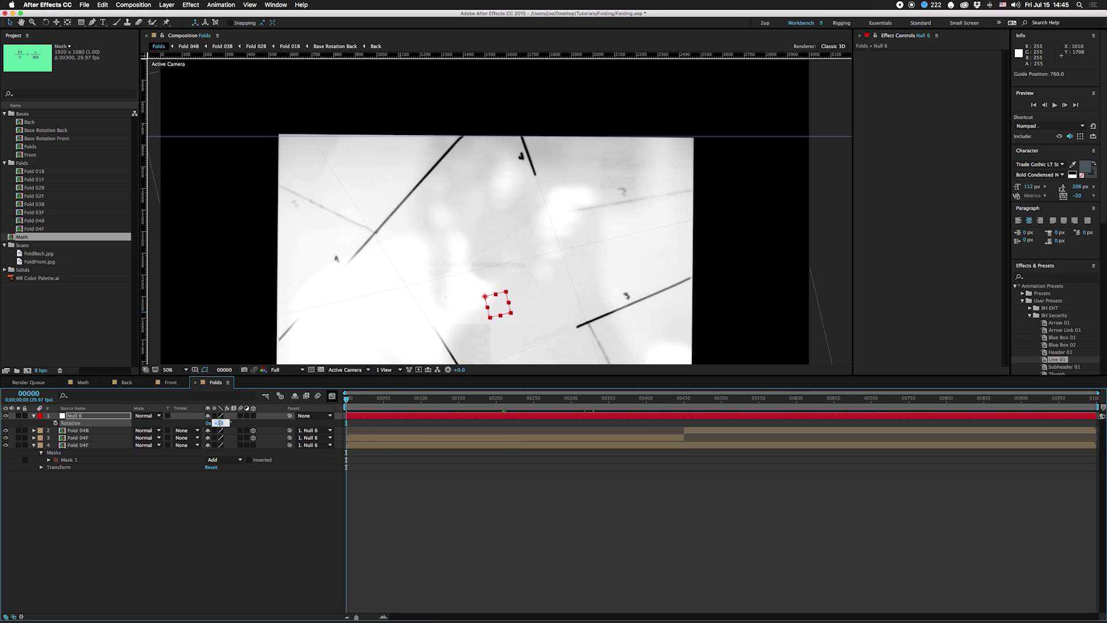
pyautogui.press('Return')
pyautogui.press(',')
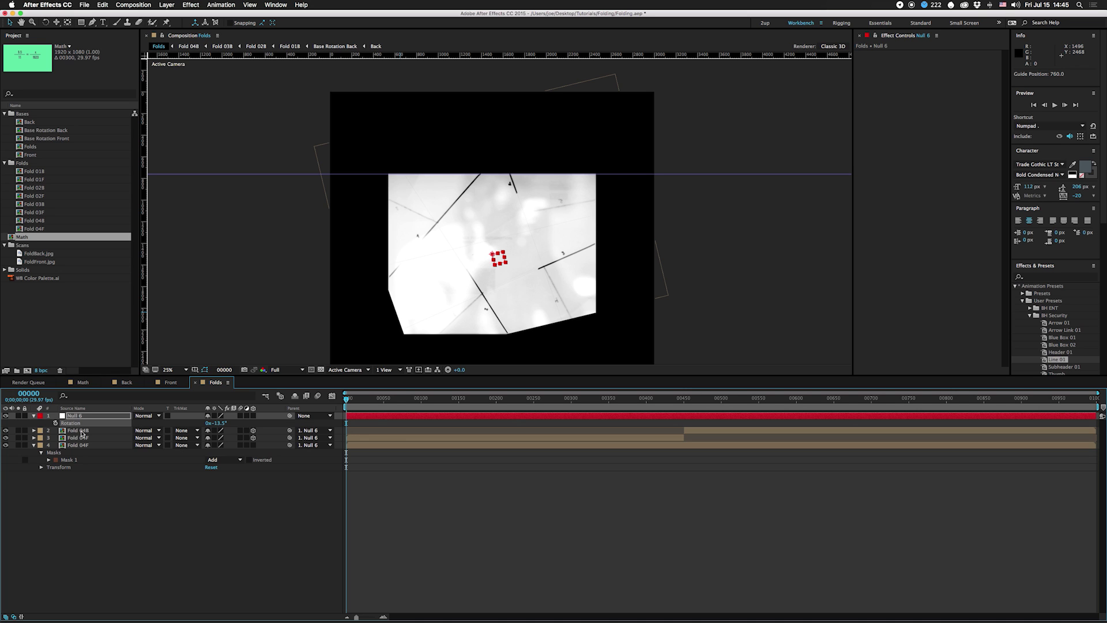
# Save the project, scrub through the folds in the Folds comp and return to frame 0
pyautogui.press('super+s')
pyautogui.moveTo(349, 400); pyautogui.dragTo(580, 400)
pyautogui.press('Home')
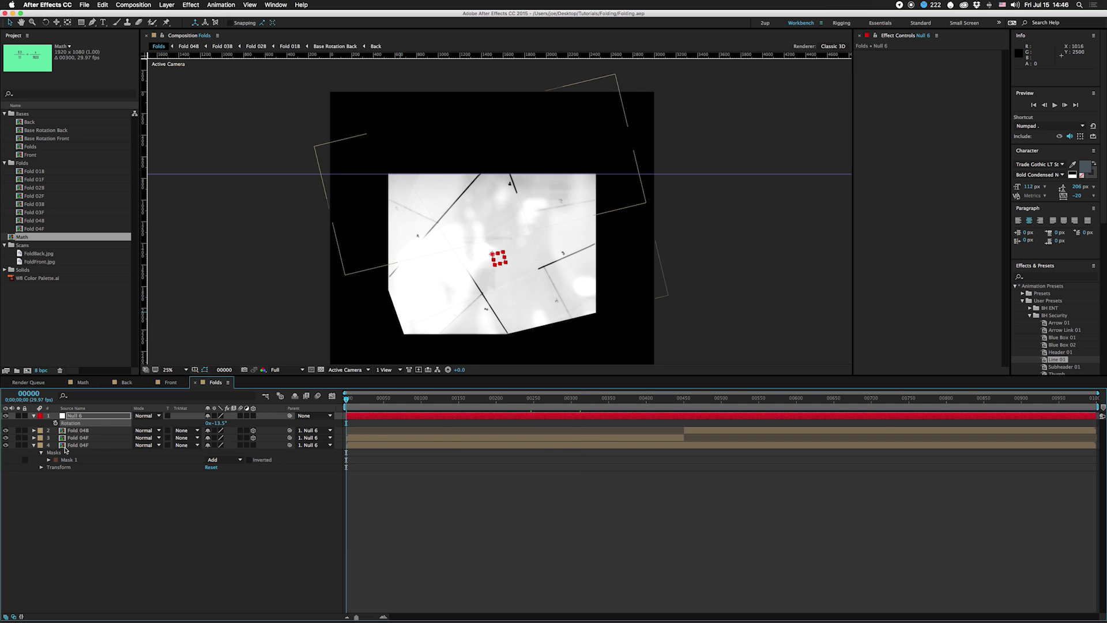
# Check the Fold 01F comp by scrubbing back to frame 0, and open the Fold 02F comp
pyautogui.doubleClick(21, 180)
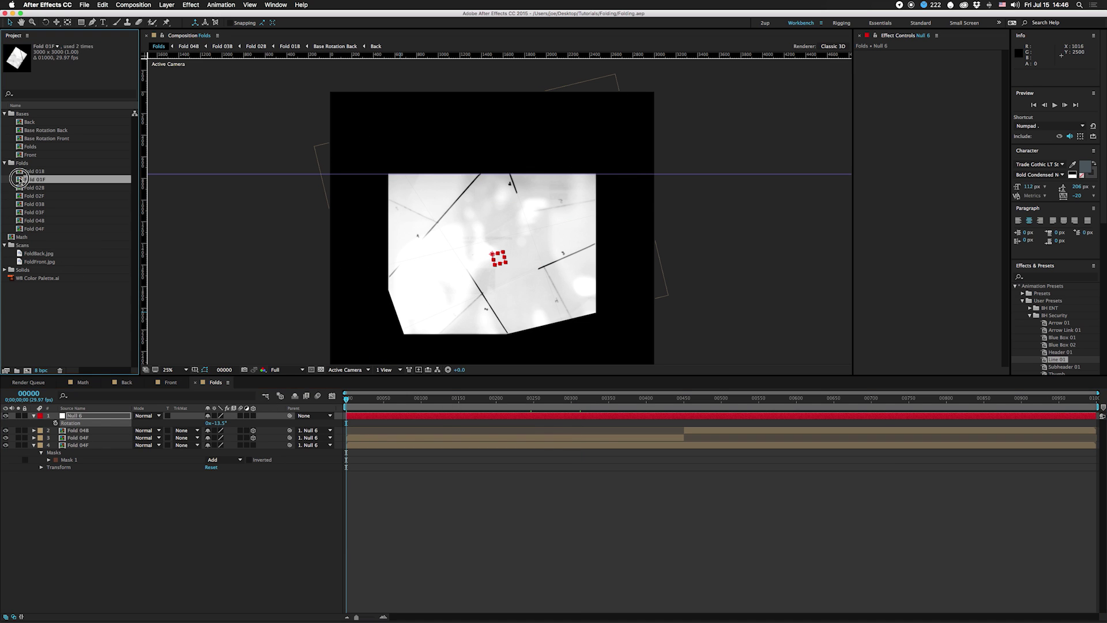
pyautogui.moveTo(448, 211); pyautogui.dragTo(433, 230)
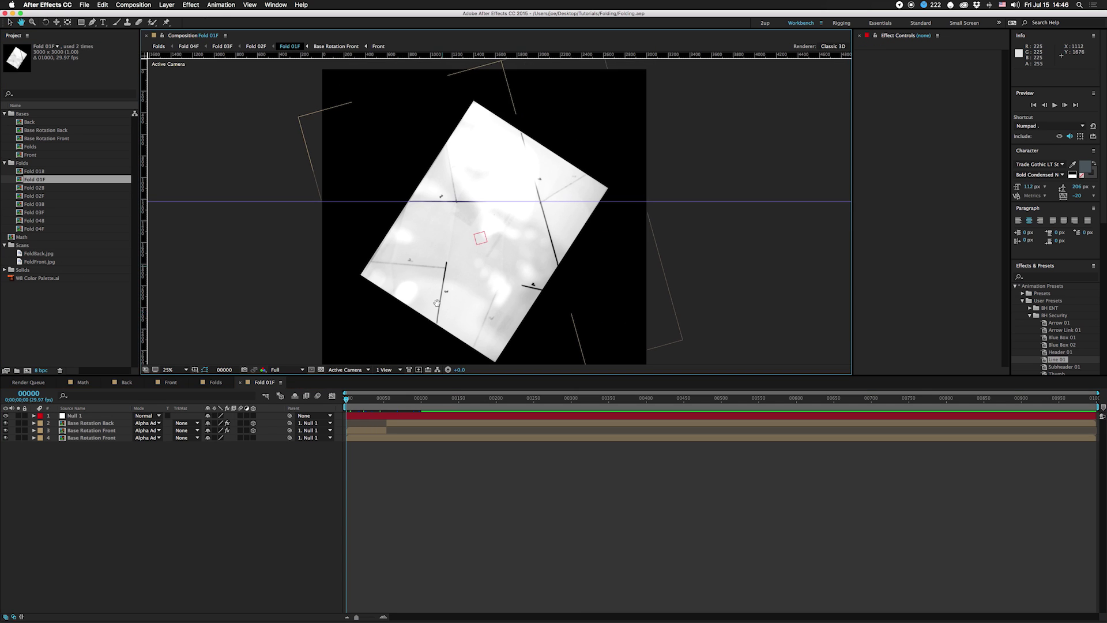
pyautogui.moveTo(438, 400); pyautogui.dragTo(320, 404)
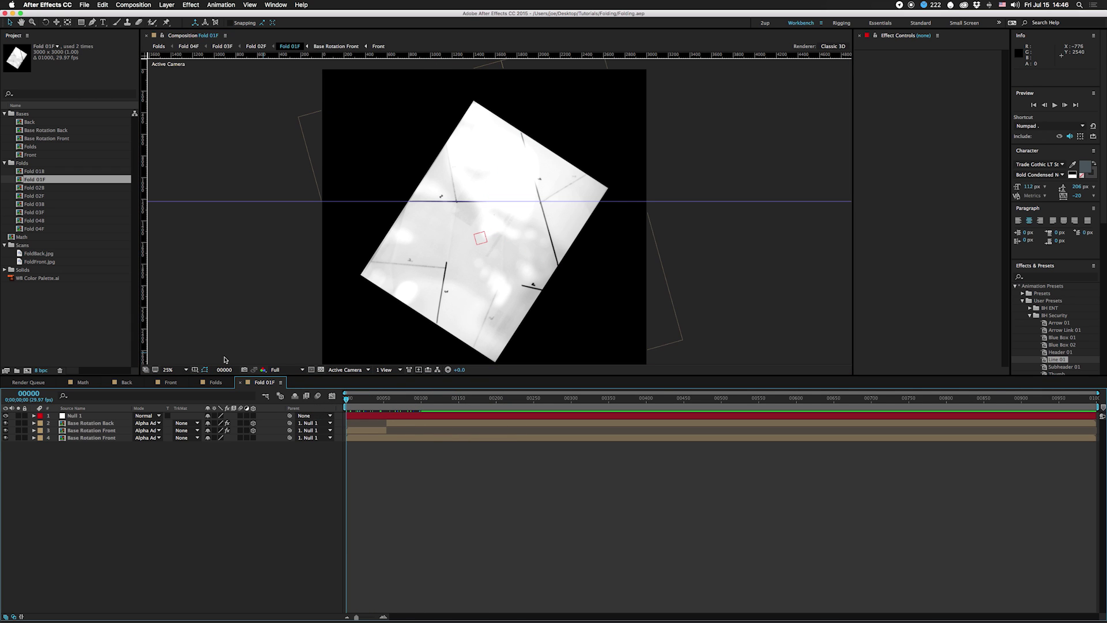
pyautogui.doubleClick(19, 196)
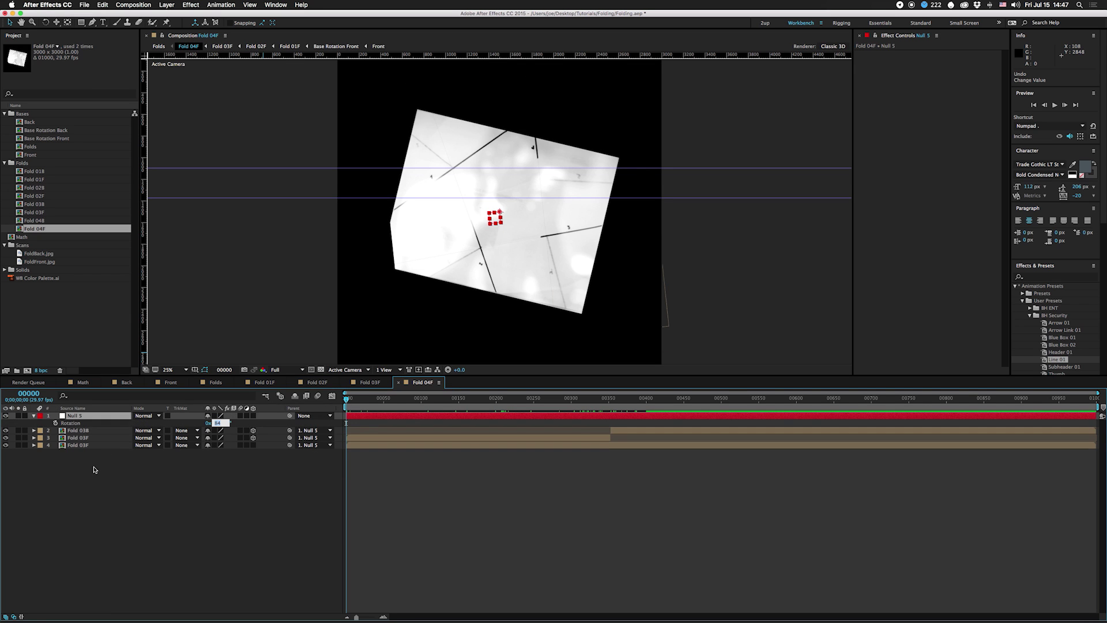
# In the Fold 04F comp, set Null 5's rotation to 0° and extend the lowest Fold 03F layer's mask down past the paper's bottom corner
pyautogui.click(92, 455)
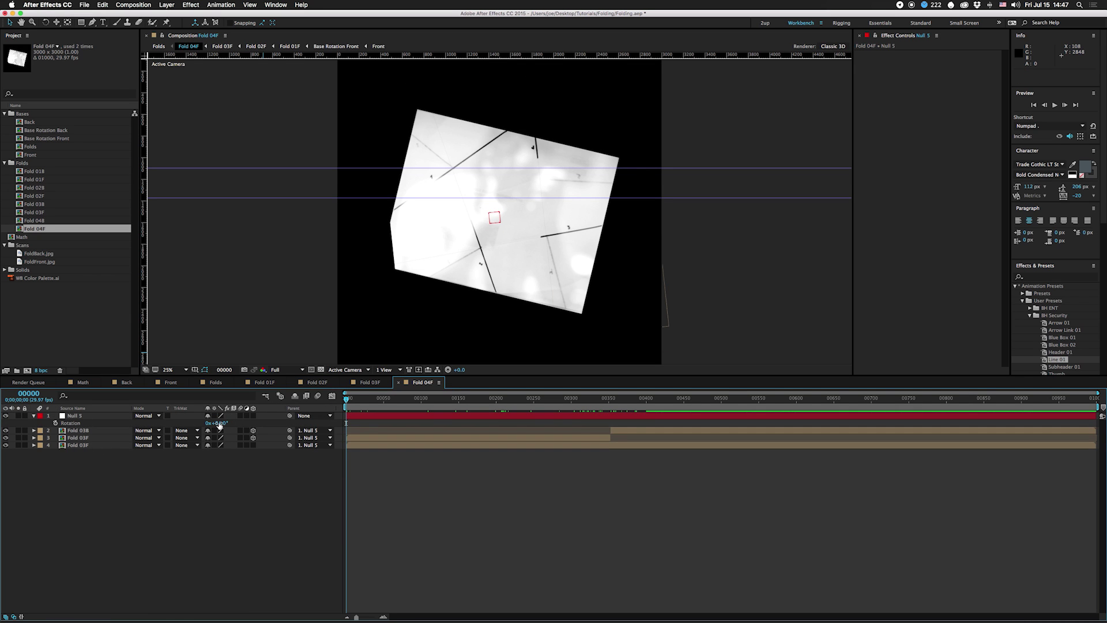
pyautogui.write('0')
pyautogui.press('Return')
pyautogui.click(412, 334)
pyautogui.press('super+shift+n')
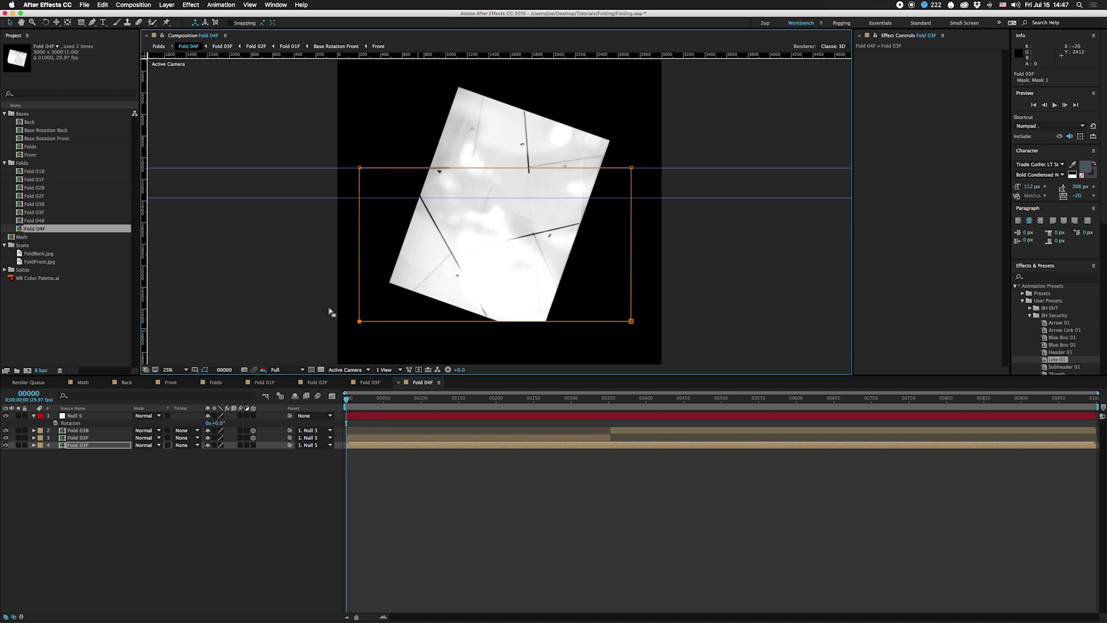
pyautogui.moveTo(631, 320); pyautogui.dragTo(631, 344)
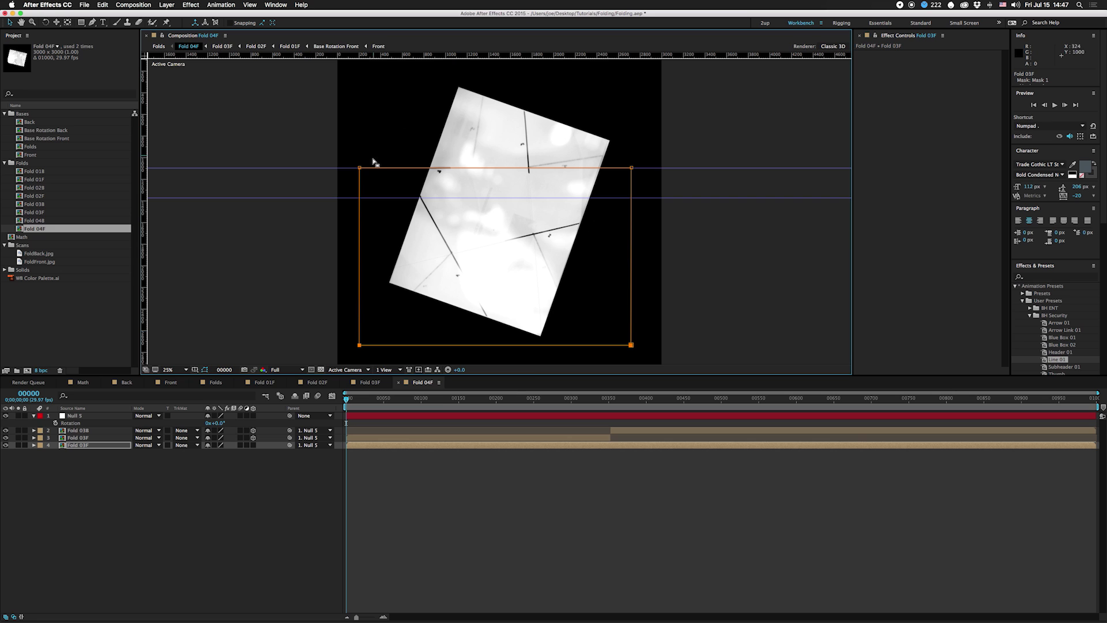
# Set Null 5's rotation back to 84° and scrub through the fold to frame 492
pyautogui.click(215, 423)
pyautogui.write('84')
pyautogui.press('Return')
pyautogui.moveTo(346, 399); pyautogui.dragTo(714, 403)
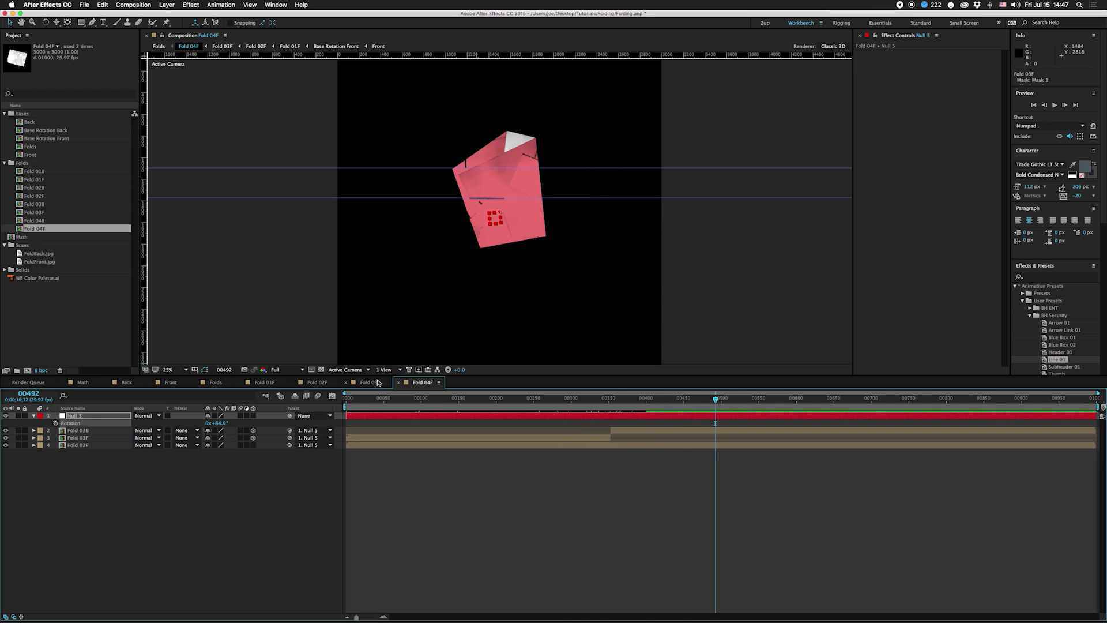
# In the Folds comp at frame 0, extend the bottom Fold 04F layer's mask to cover the paper's lower corners
pyautogui.click(215, 382)
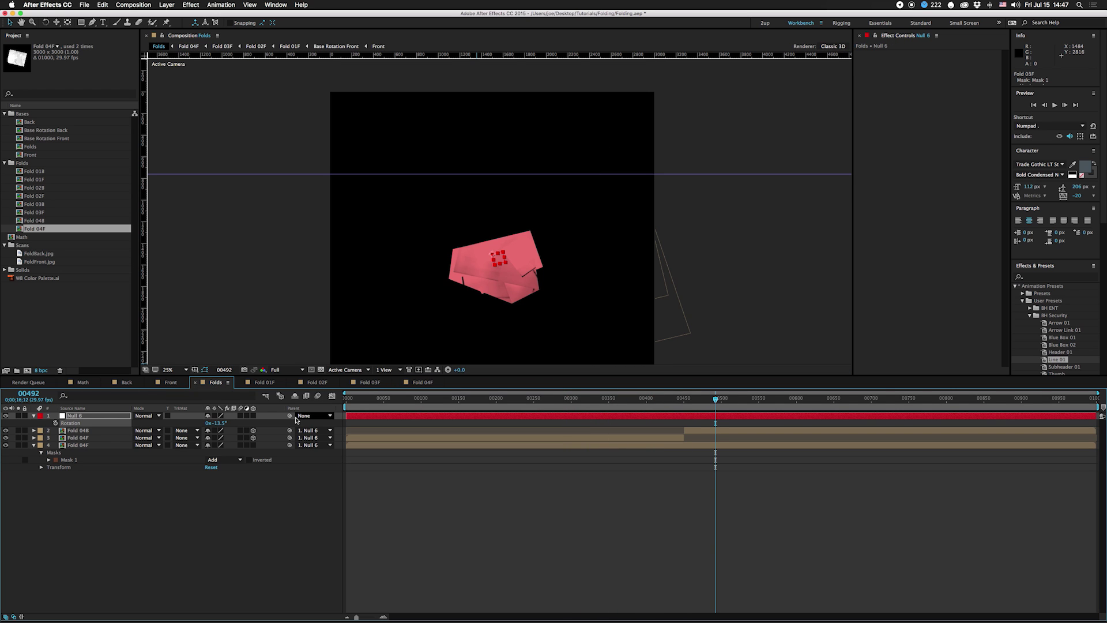
pyautogui.moveTo(706, 403); pyautogui.dragTo(346, 403)
pyautogui.click(402, 445)
pyautogui.click(369, 332)
pyautogui.moveTo(665, 248); pyautogui.dragTo(678, 305)
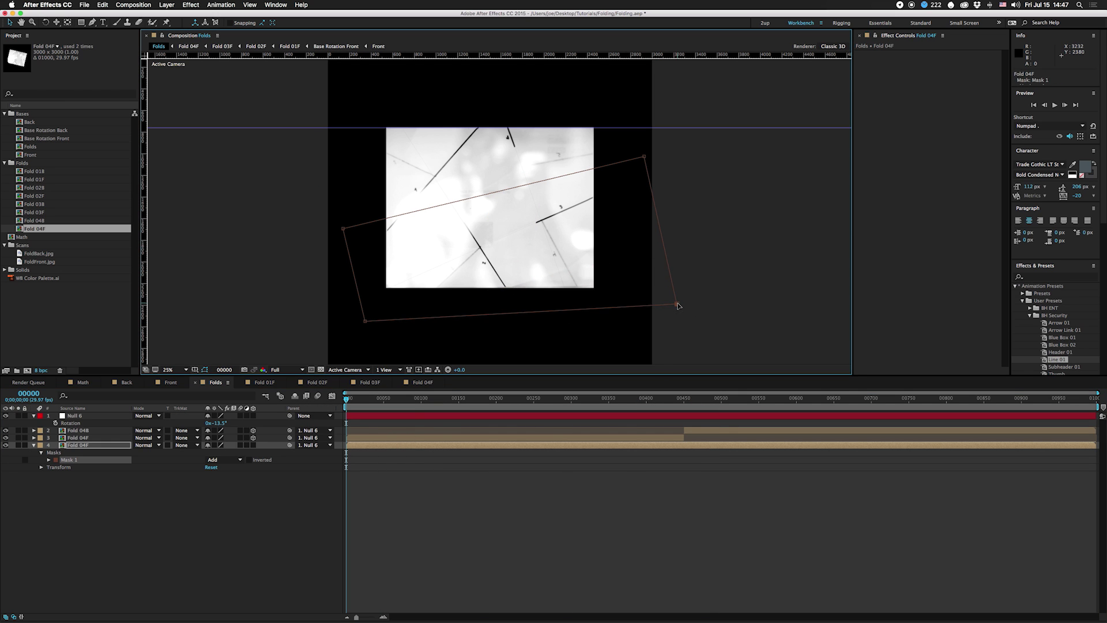
# Pre-compose Null 6 and the three Fold 04 layers into a new comp named Fold 05, moving all attributes
pyautogui.click(73, 415)
pyautogui.keyDown('shift'); pyautogui.click(86, 445); pyautogui.keyUp('shift')
pyautogui.press('super+shift+c')
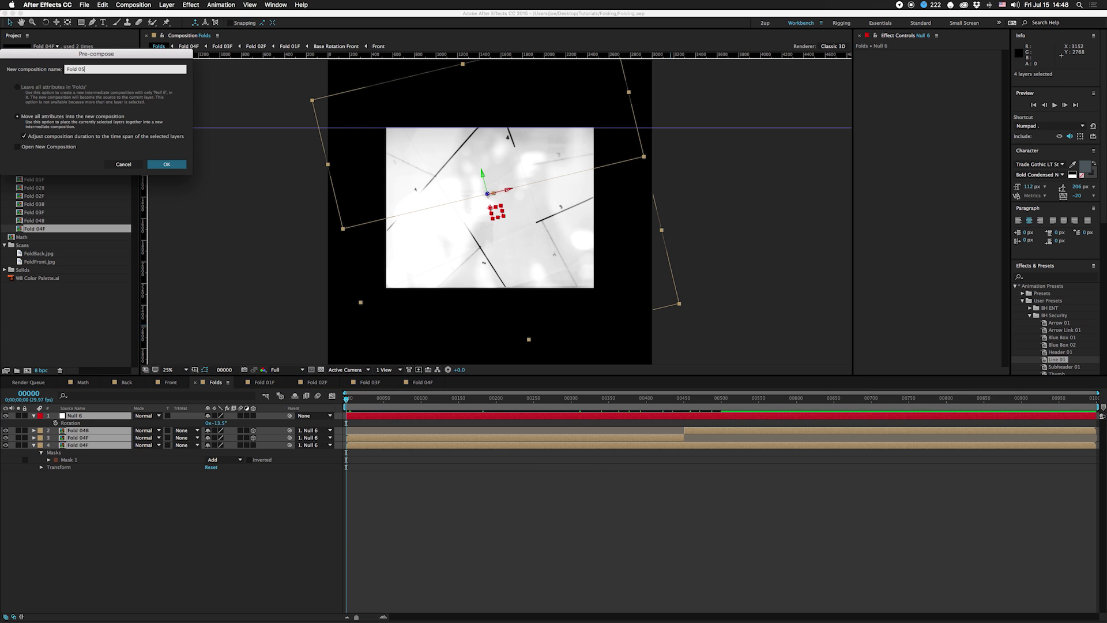
pyautogui.press('Return')
# Move the Fold 05 comp into the Folds folder and rename it Final Fold
pyautogui.moveTo(34, 146); pyautogui.dragTo(29, 176)
pyautogui.click(24, 181)
pyautogui.click(25, 172)
pyautogui.press('Return')
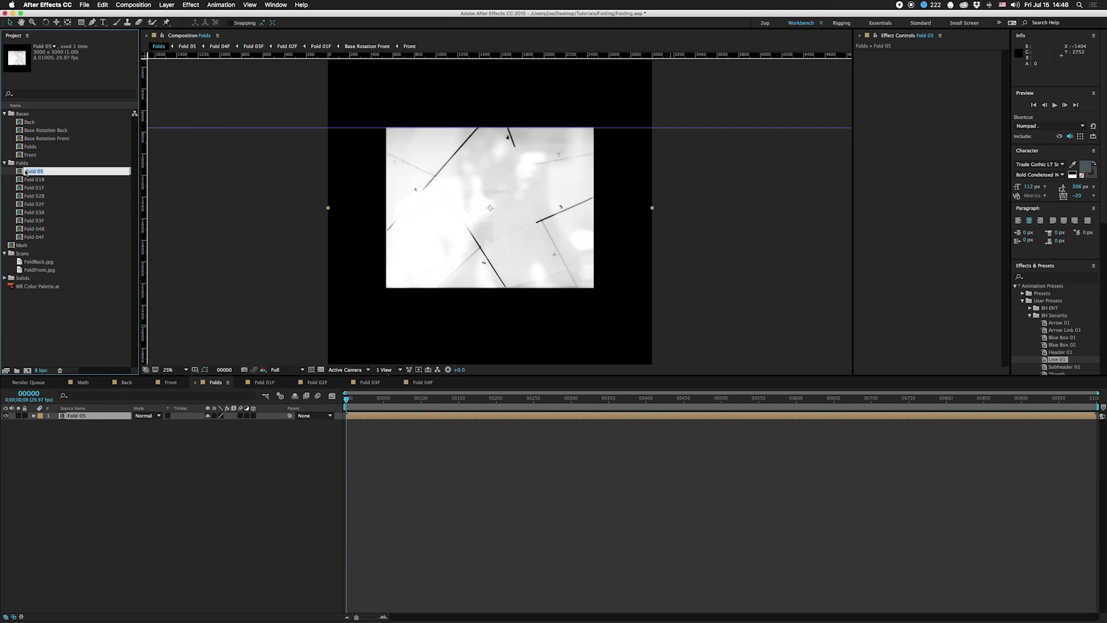
pyautogui.press('Return')
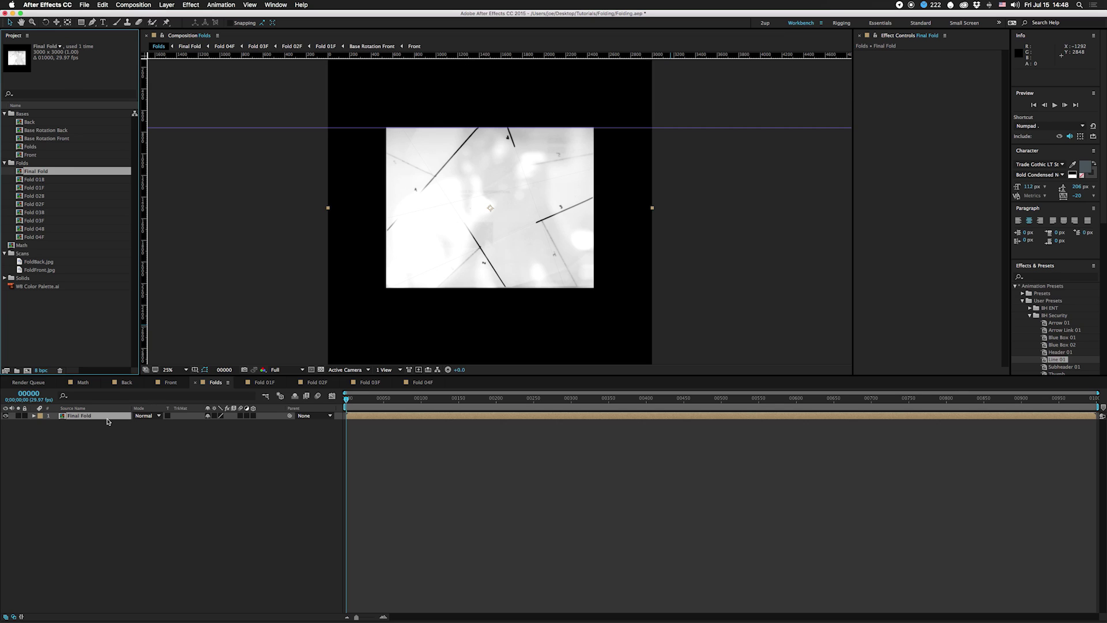
# Enable time remapping on the Final Fold layer and set its value to frame 100 at frame 10
pyautogui.click(105, 418)
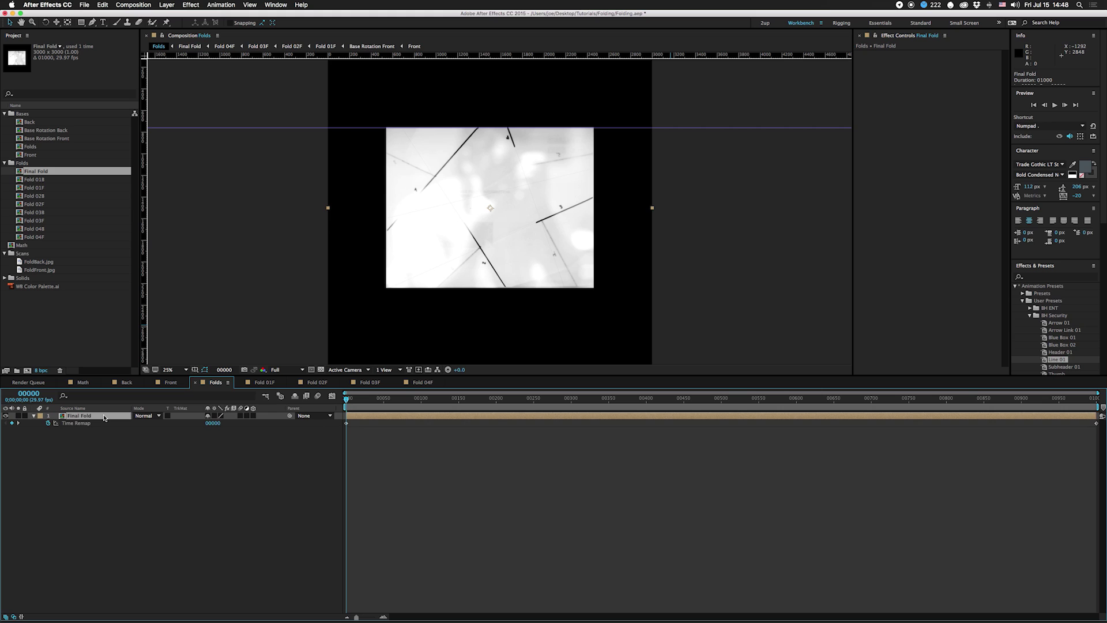
pyautogui.press('space')
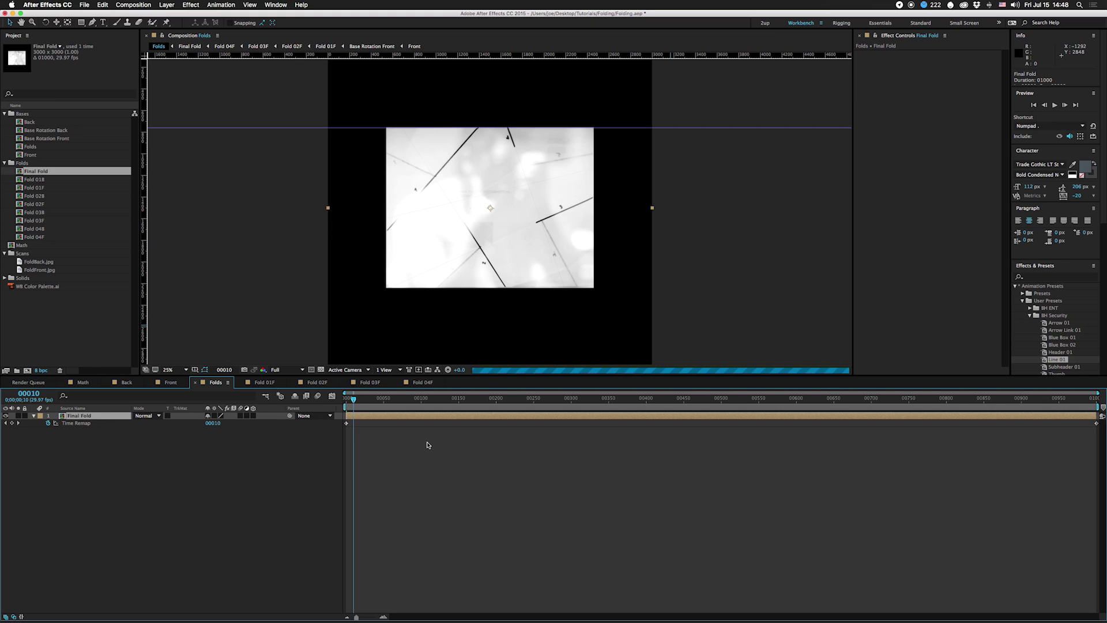
pyautogui.click(213, 424)
pyautogui.write('10')
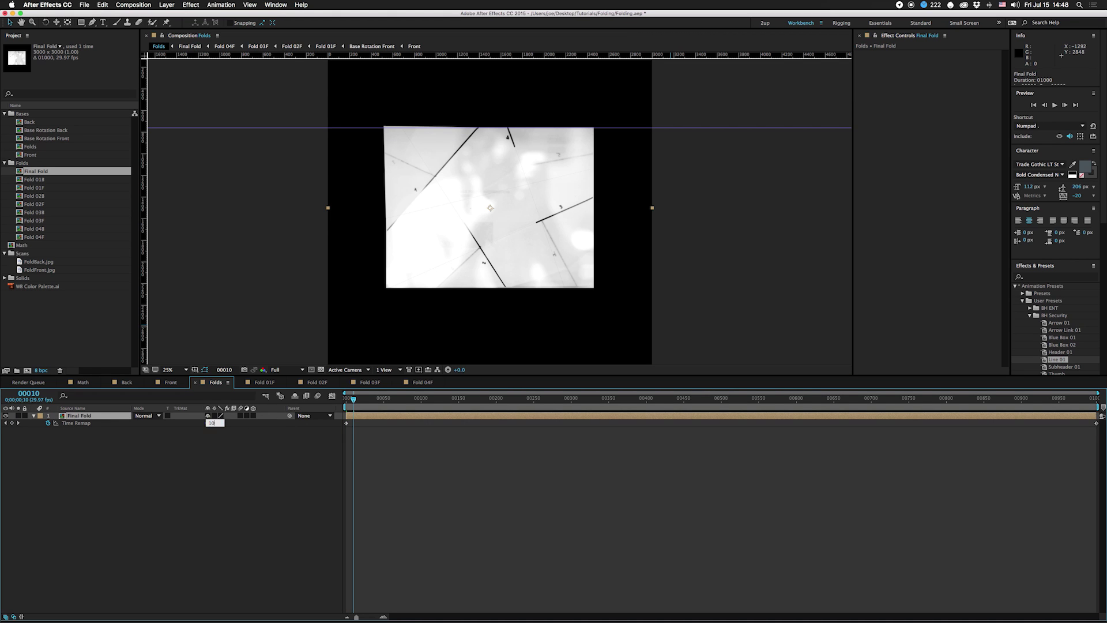
pyautogui.write('0')
pyautogui.press('Return')
# Add Time Remap keyframes of 200 at frame 20 and 300 at frame 30
pyautogui.hotkey('shift', 'pagedown')
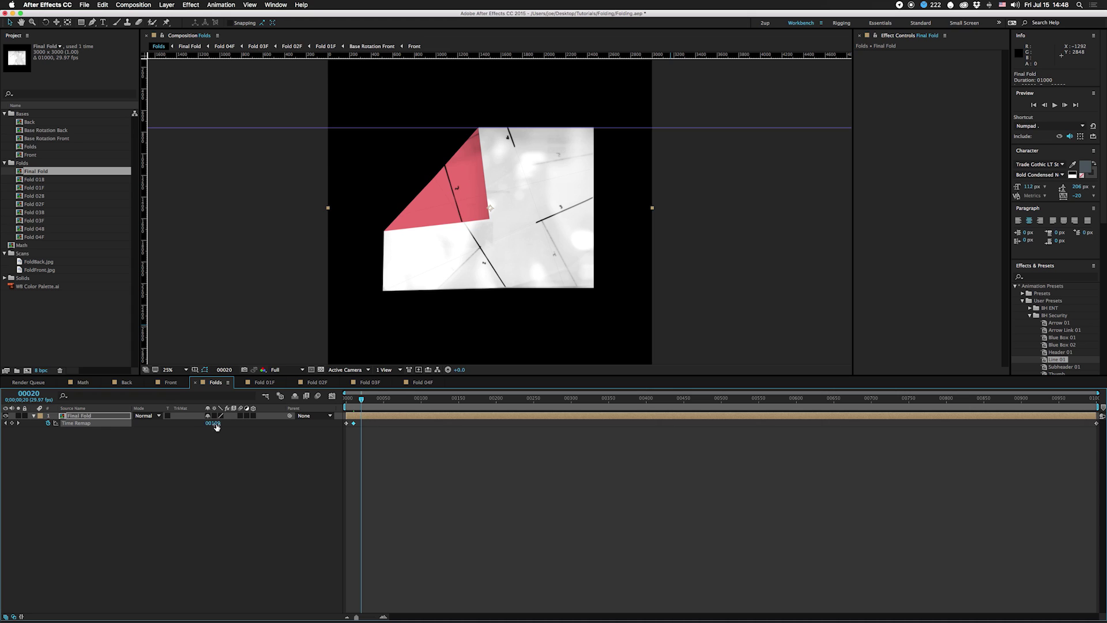
pyautogui.write('200')
pyautogui.press('Return')
pyautogui.hotkey('shift', 'pagedown')
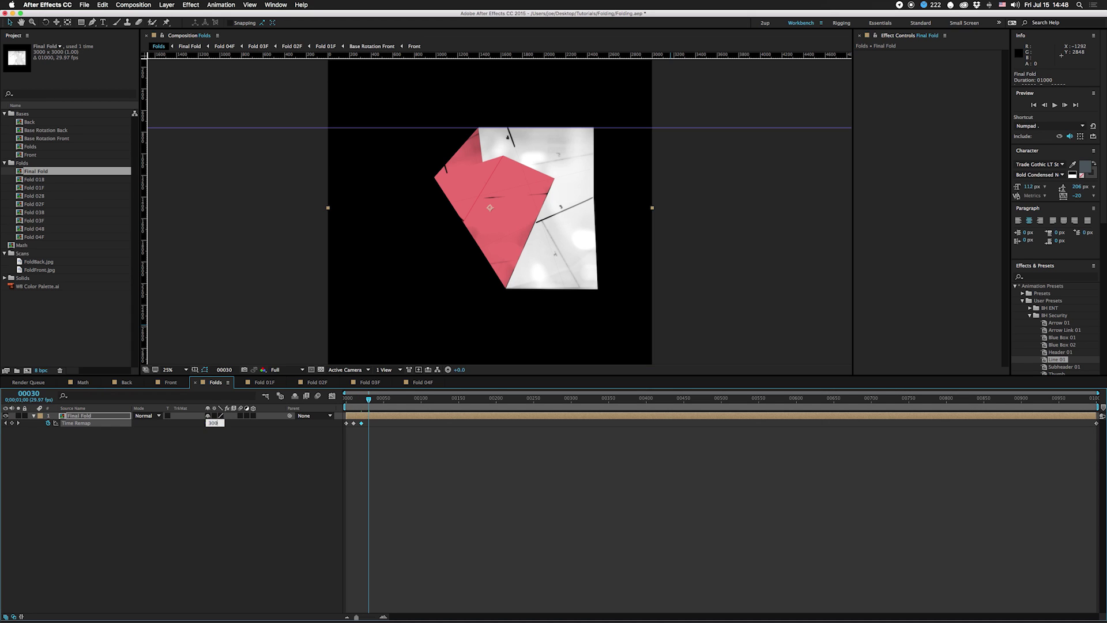
pyautogui.write('300')
pyautogui.press('Return')
# Add Time Remap keyframes of 400 at frame 40 and 500 at frame 50
pyautogui.hotkey('shift', 'pagedown')
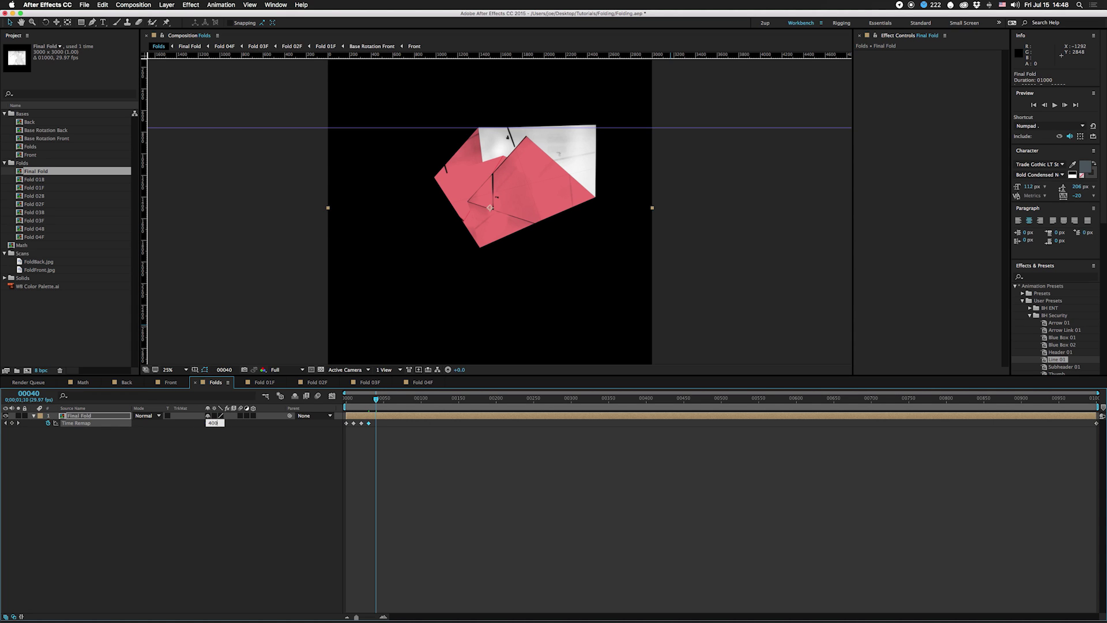
pyautogui.press('Return')
pyautogui.hotkey('shift', 'pagedown')
pyautogui.click(215, 423)
pyautogui.write('500')
pyautogui.press('Return')
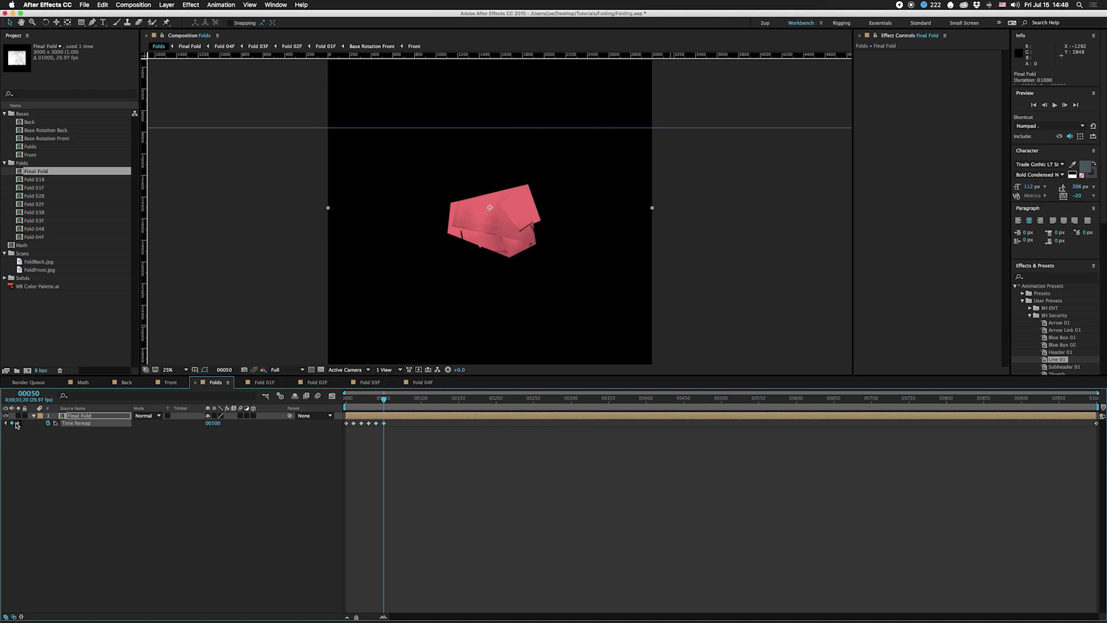
# Preview the time-remapped folding animation from frame 0 to frame 50
pyautogui.click(345, 399)
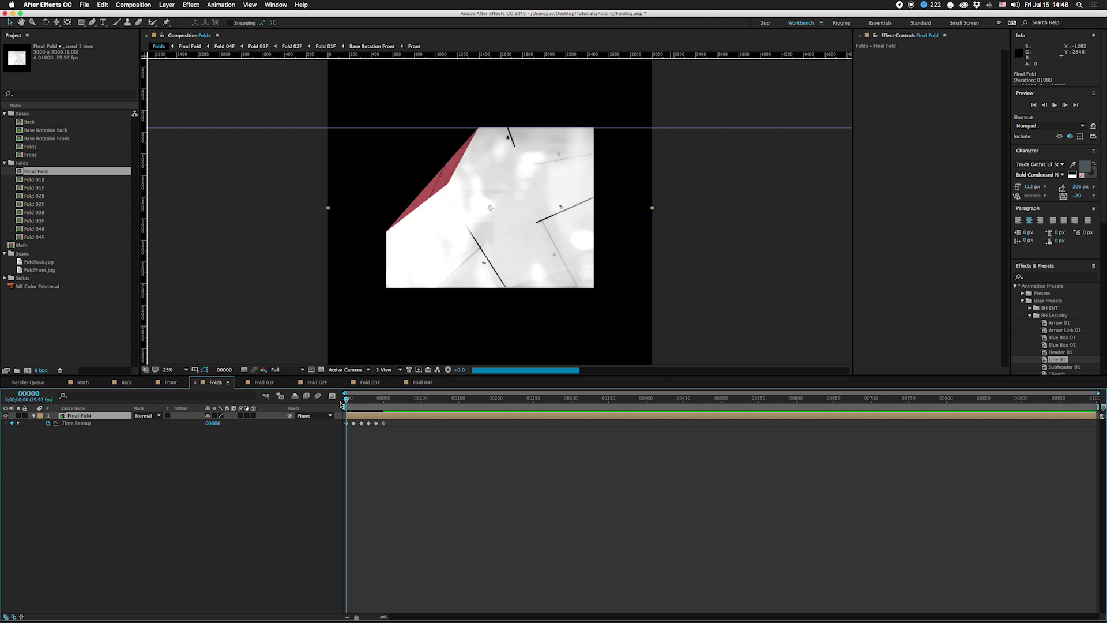
pyautogui.press('space')
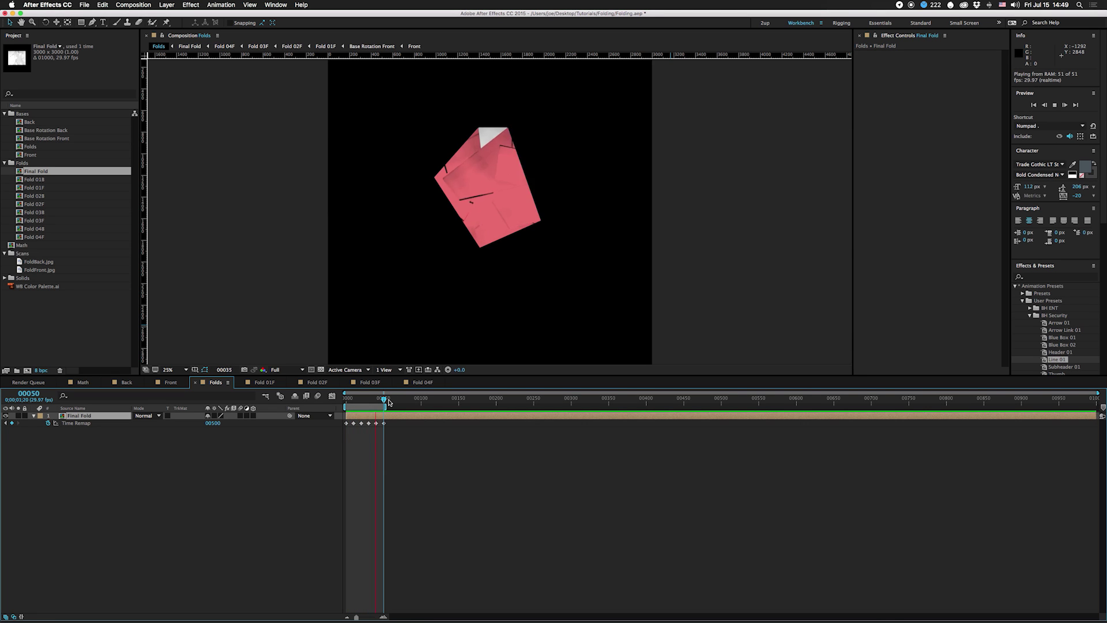
pyautogui.press('space')
# Import Workbench Single.ai as footage with merged layers and add it to the Front comp
pyautogui.click(168, 382)
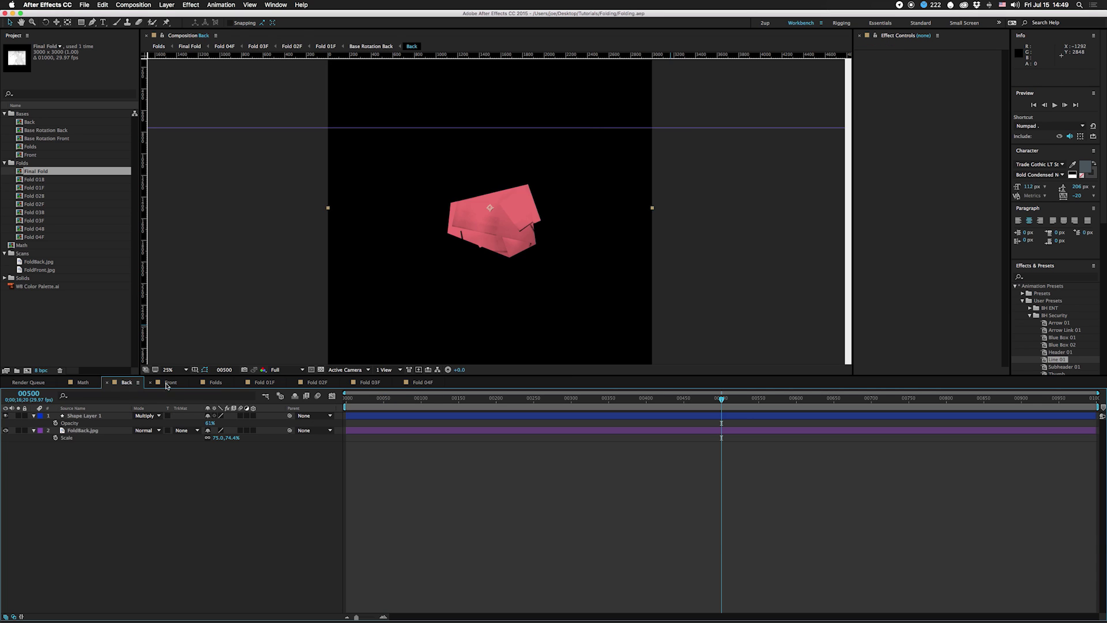
pyautogui.click(48, 301)
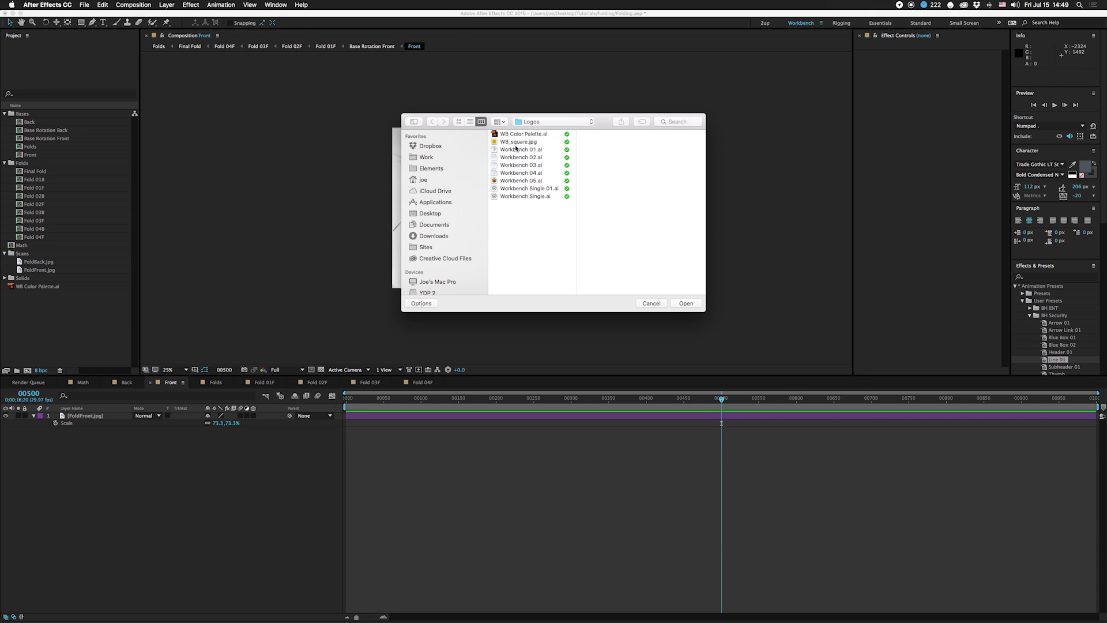
pyautogui.click(540, 151)
pyautogui.click(519, 196)
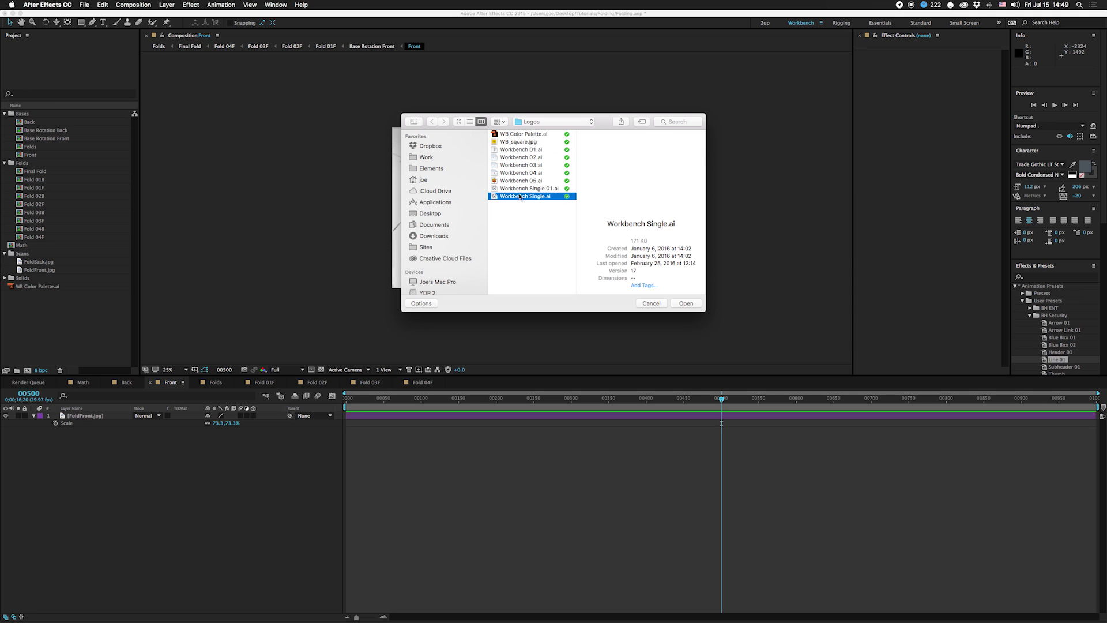
pyautogui.click(686, 303)
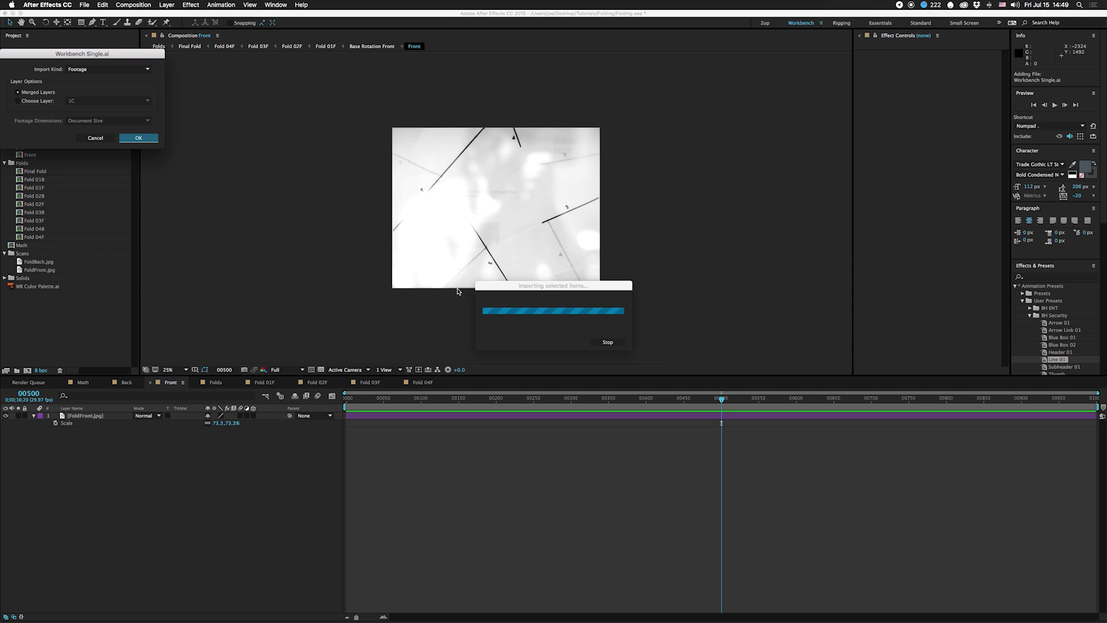
pyautogui.click(129, 140)
pyautogui.moveTo(40, 295); pyautogui.dragTo(67, 416)
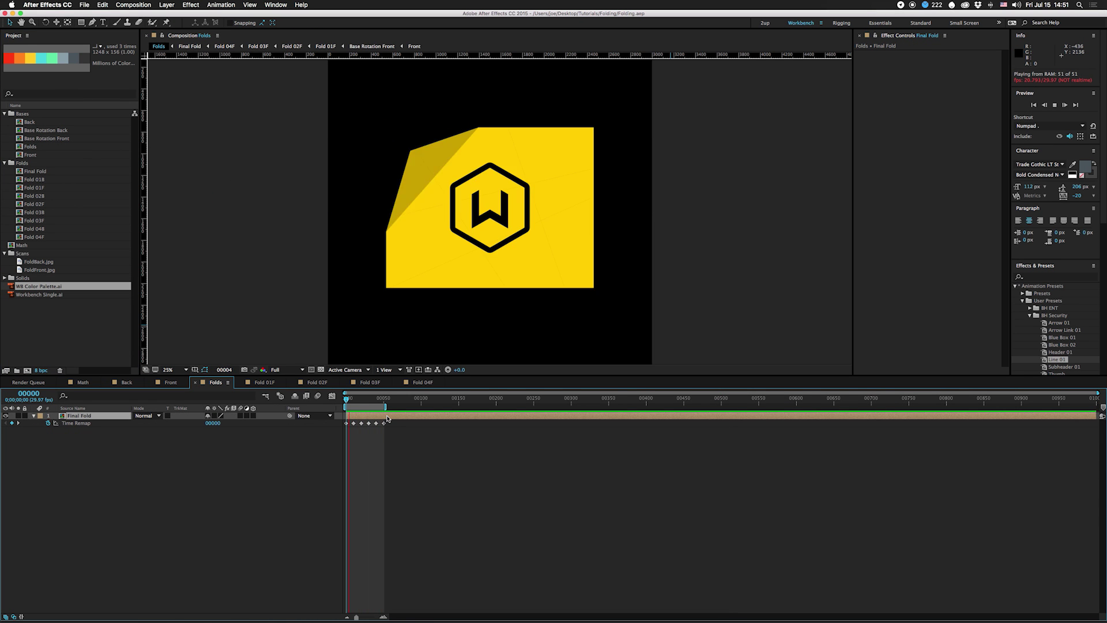
# Stop the preview, check the Fold 01B comp, and delete the upper, X-rotated Fold 01B layer from the Fold 02B comp
pyautogui.click(345, 403)
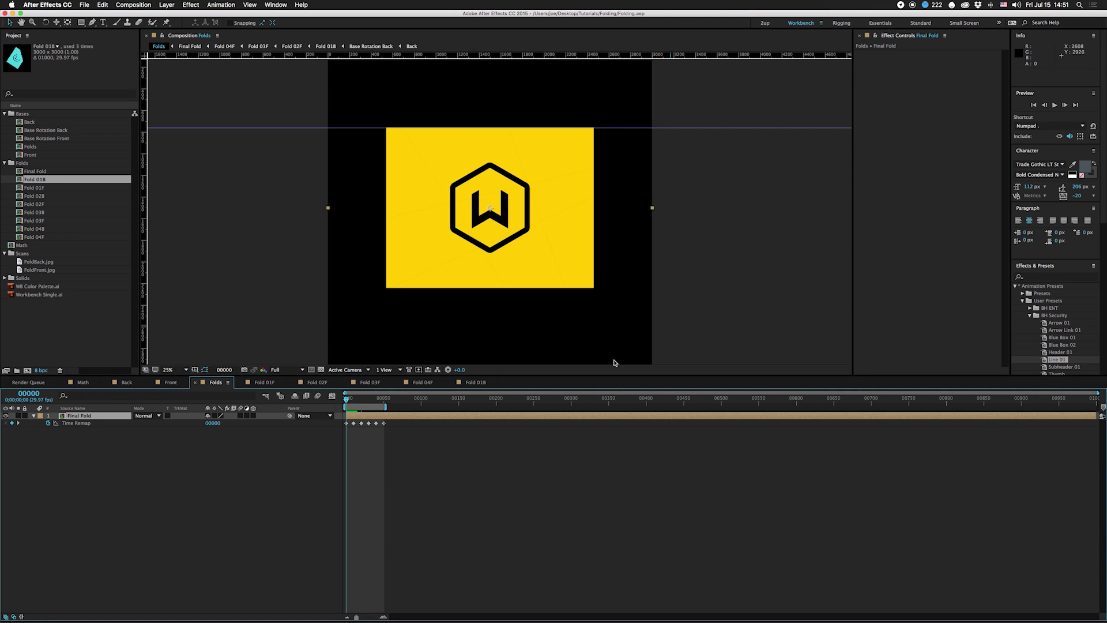
pyautogui.click(476, 385)
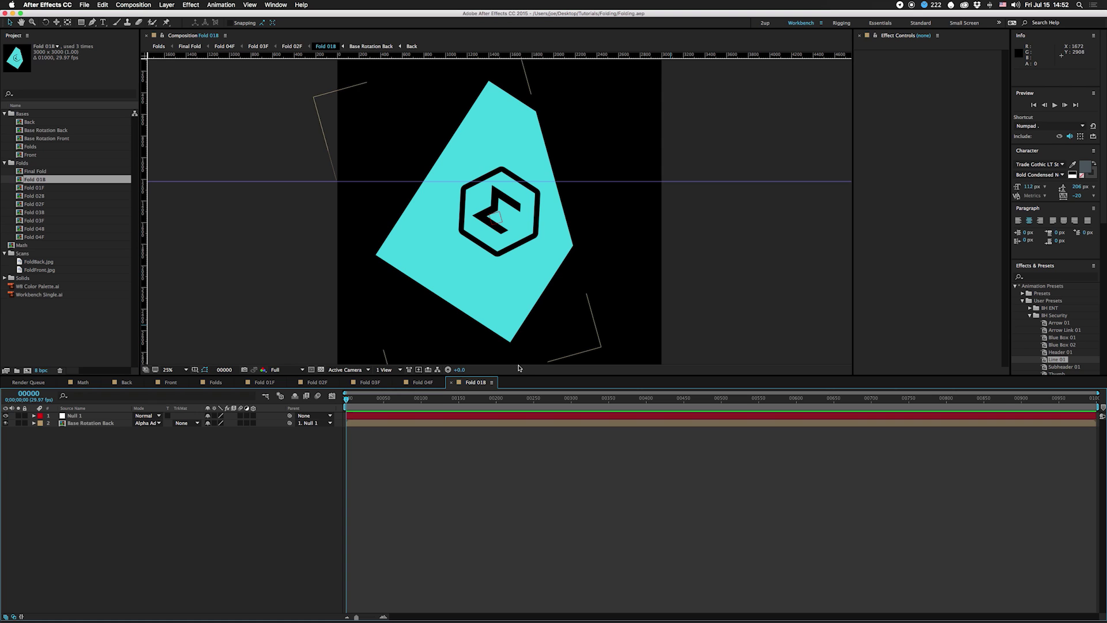
pyautogui.click(39, 196)
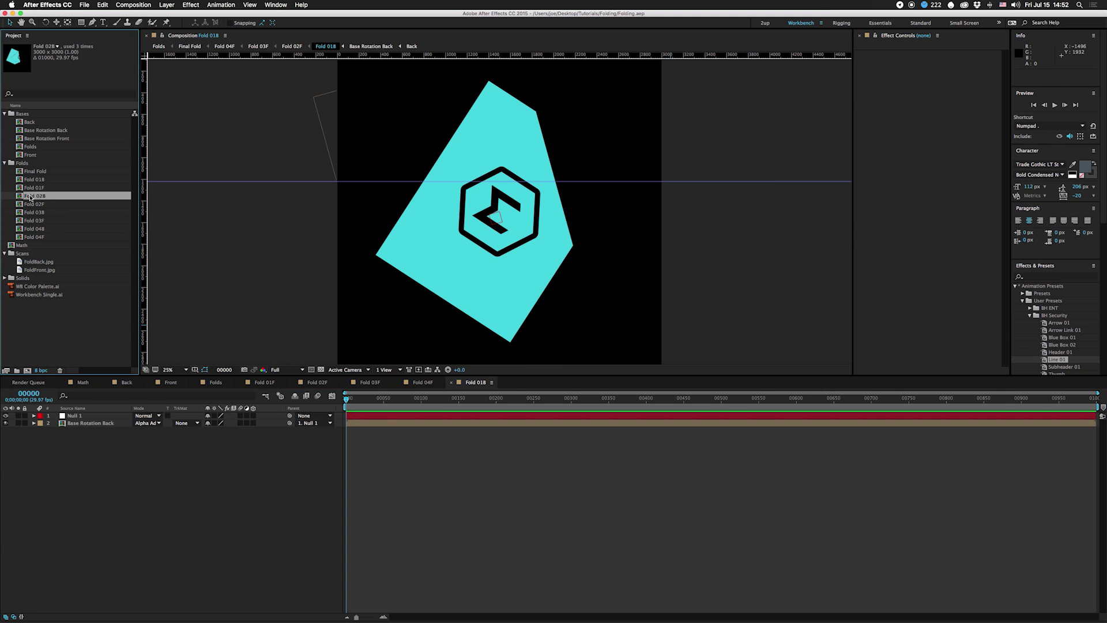
pyautogui.doubleClick(22, 197)
pyautogui.click(75, 424)
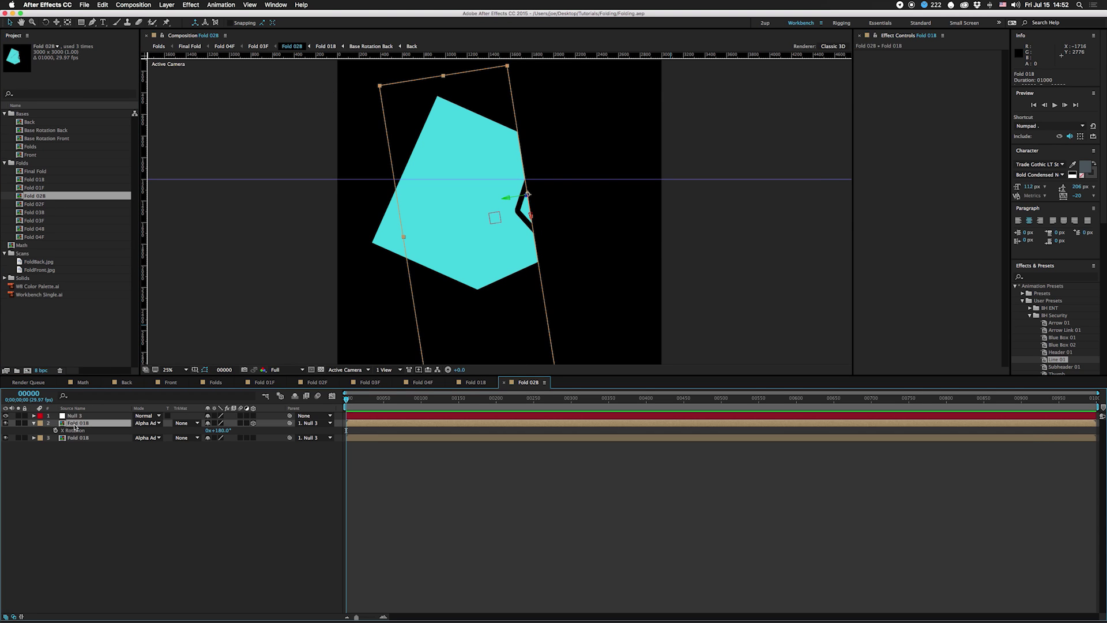
pyautogui.press('Delete')
pyautogui.click(491, 231)
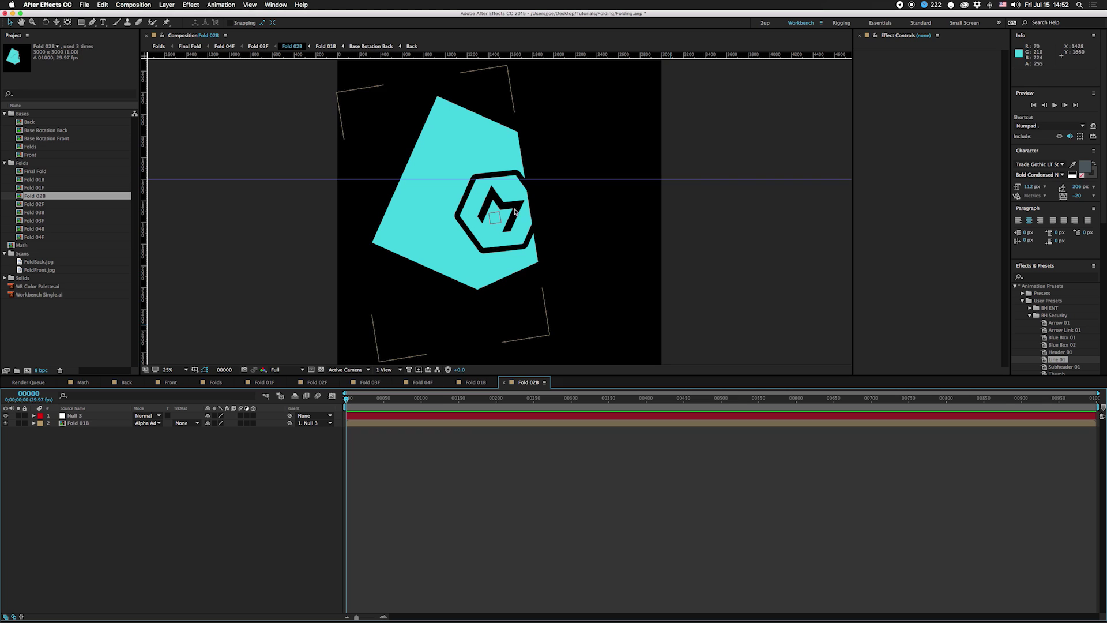
# Open the Fold 03B comp and delete its upper Fold 02B layer, keeping the null and the base layer
pyautogui.click(54, 199)
pyautogui.doubleClick(32, 212)
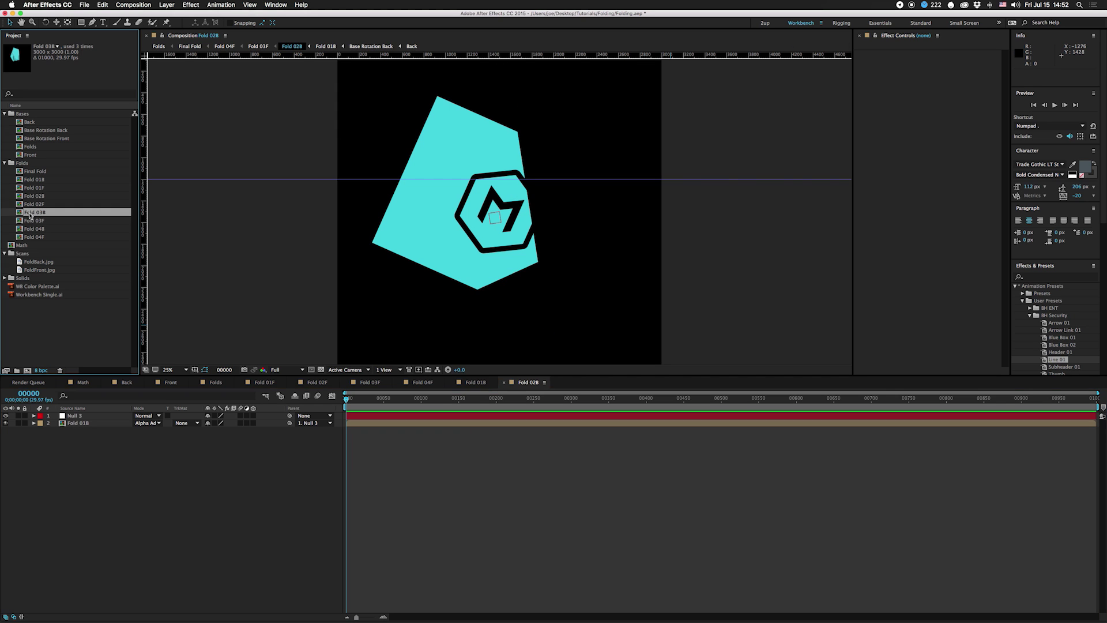
pyautogui.click(83, 425)
pyautogui.press('Delete')
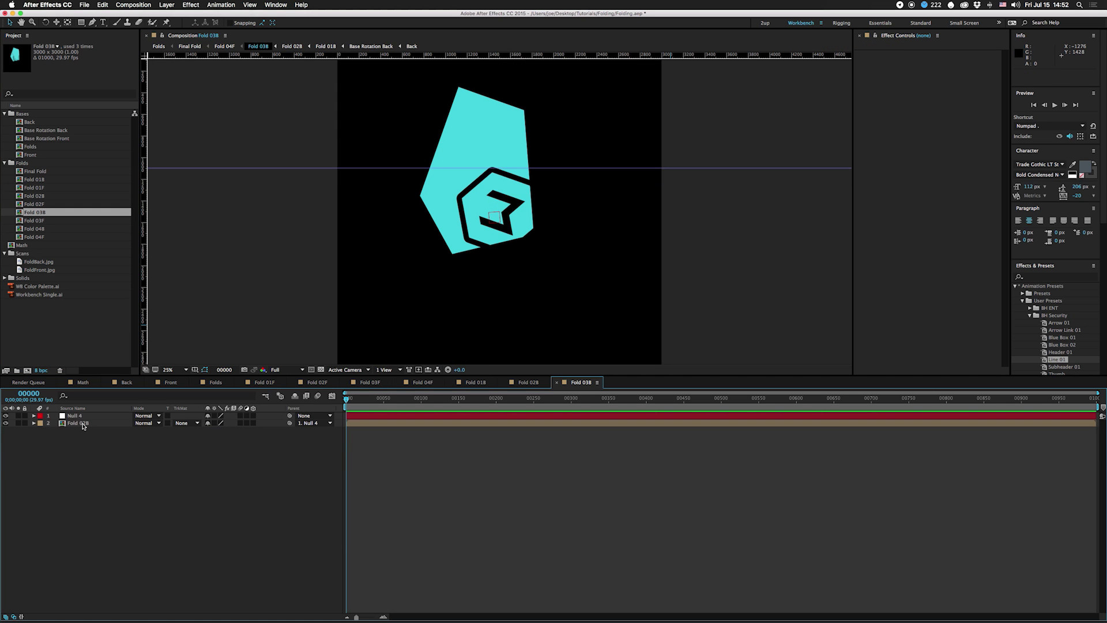
# Open the Fold 04B comp and delete its upper, X-rotated Fold 03B layer
pyautogui.click(33, 229)
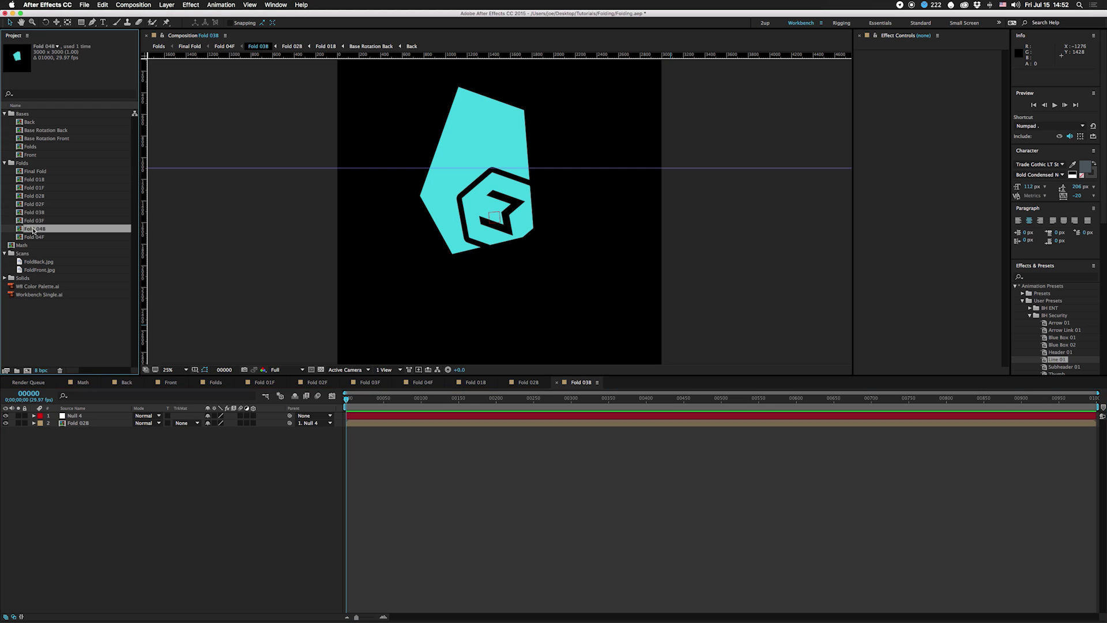
pyautogui.doubleClick(22, 229)
pyautogui.click(81, 426)
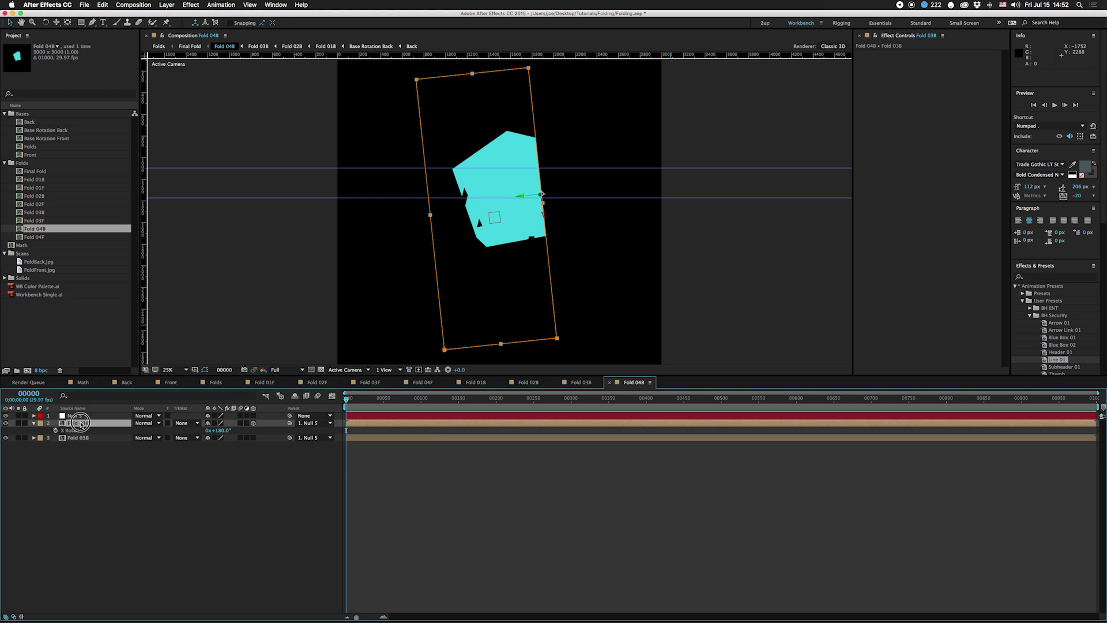
pyautogui.press('Delete')
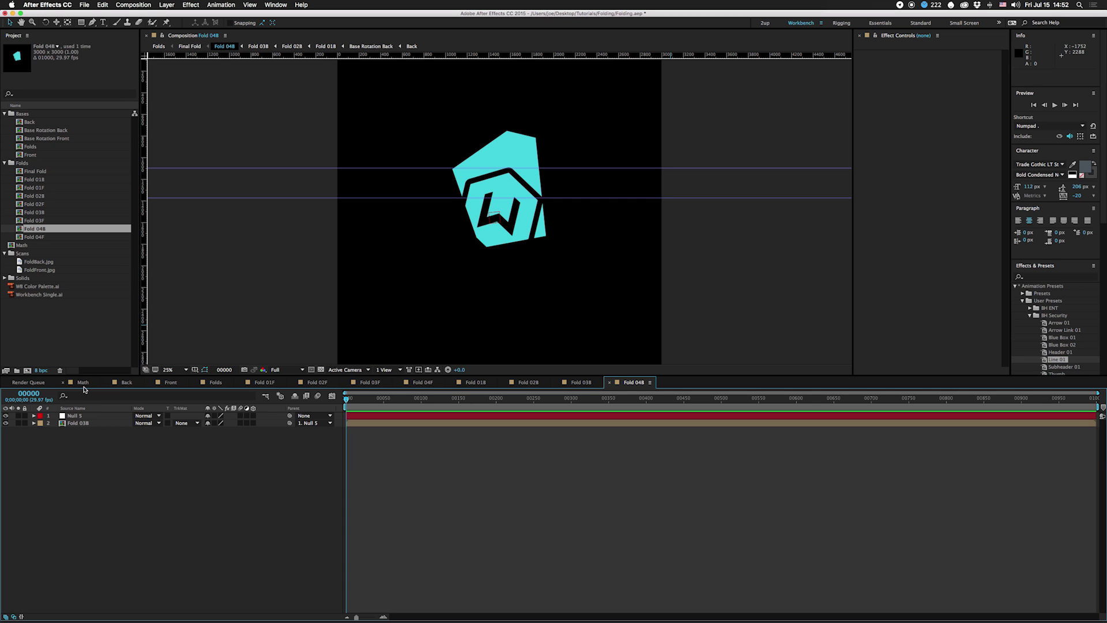
# Return to the Folds comp and preview the folding animation
pyautogui.click(214, 383)
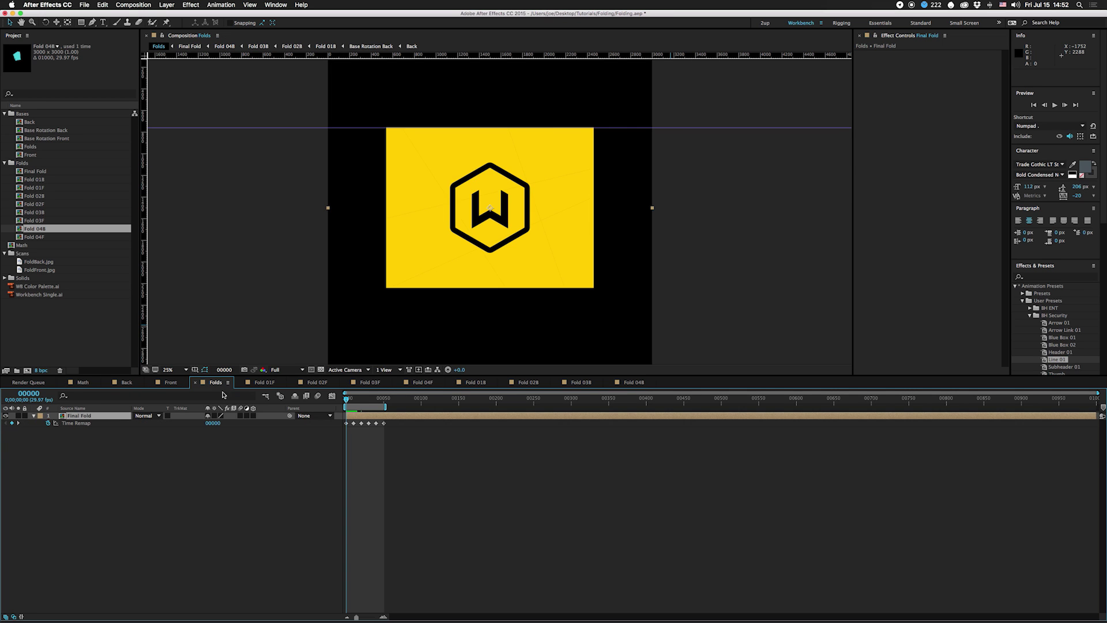
pyautogui.press('space')
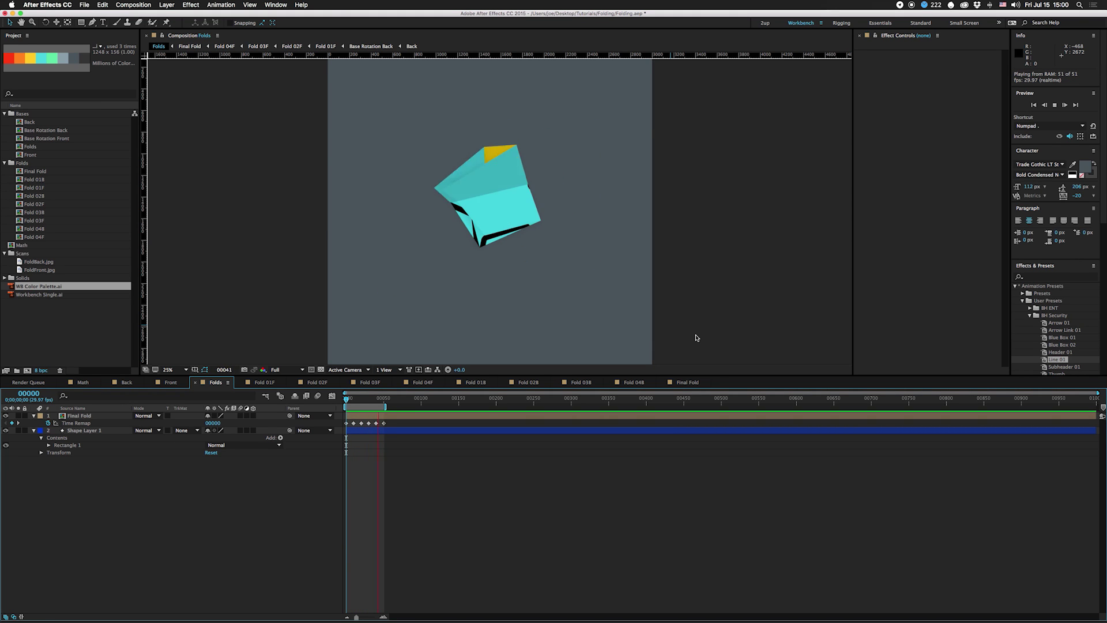
pyautogui.press('space')
# Time-reverse all Time Remap keyframes on the Final Fold layer and preview the paper unfolding
pyautogui.moveTo(398, 437); pyautogui.dragTo(343, 419)
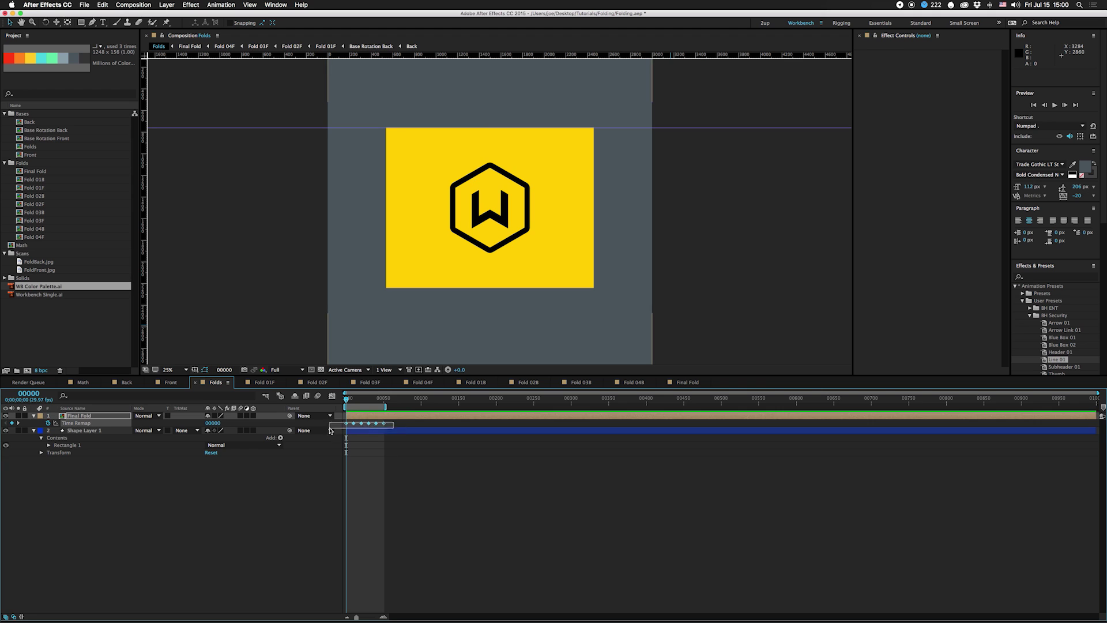
pyautogui.rightClick(346, 424)
pyautogui.moveTo(390, 527)
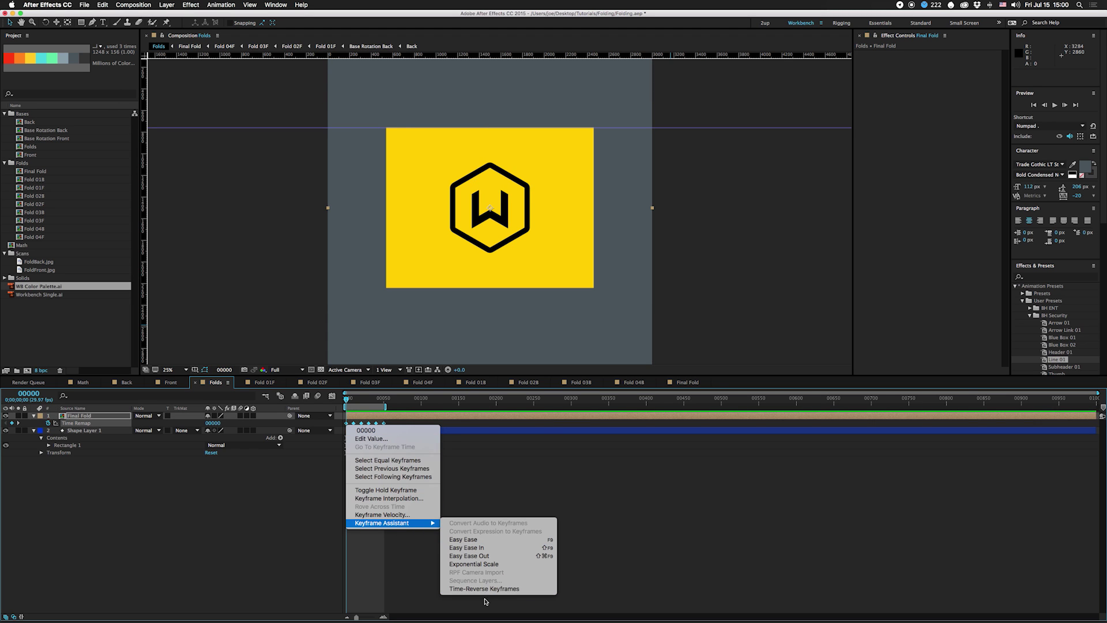
pyautogui.click(486, 589)
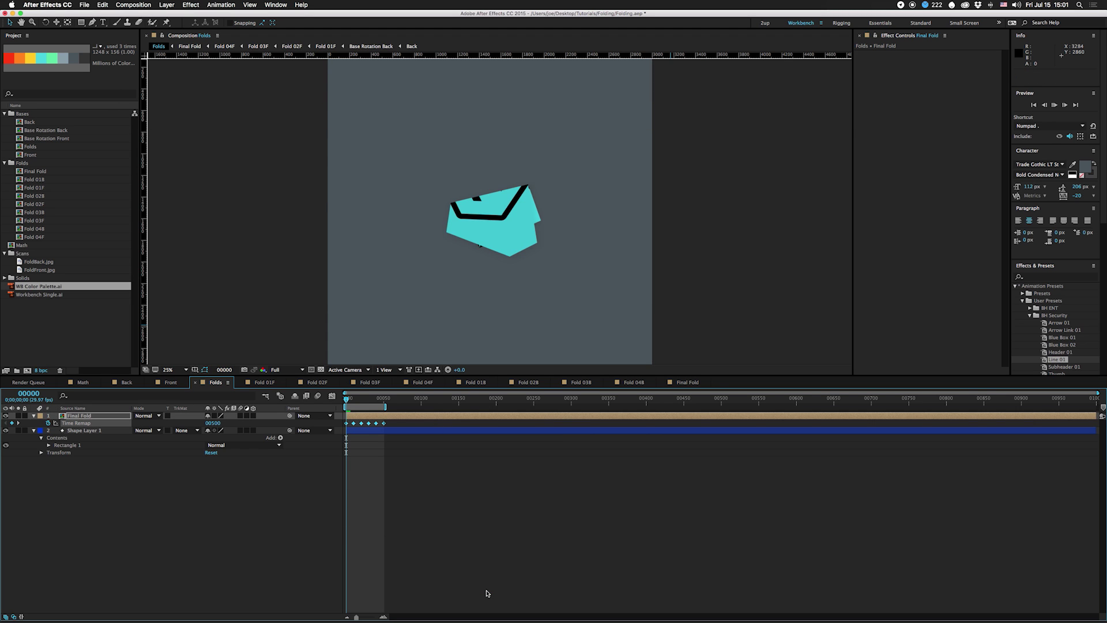
pyautogui.press('space')
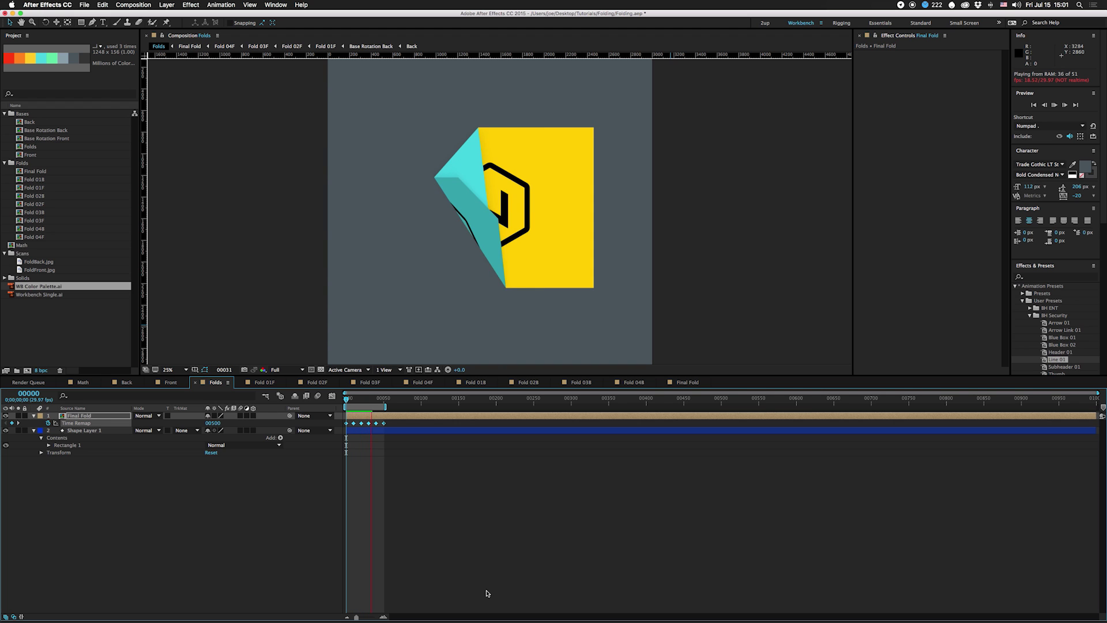